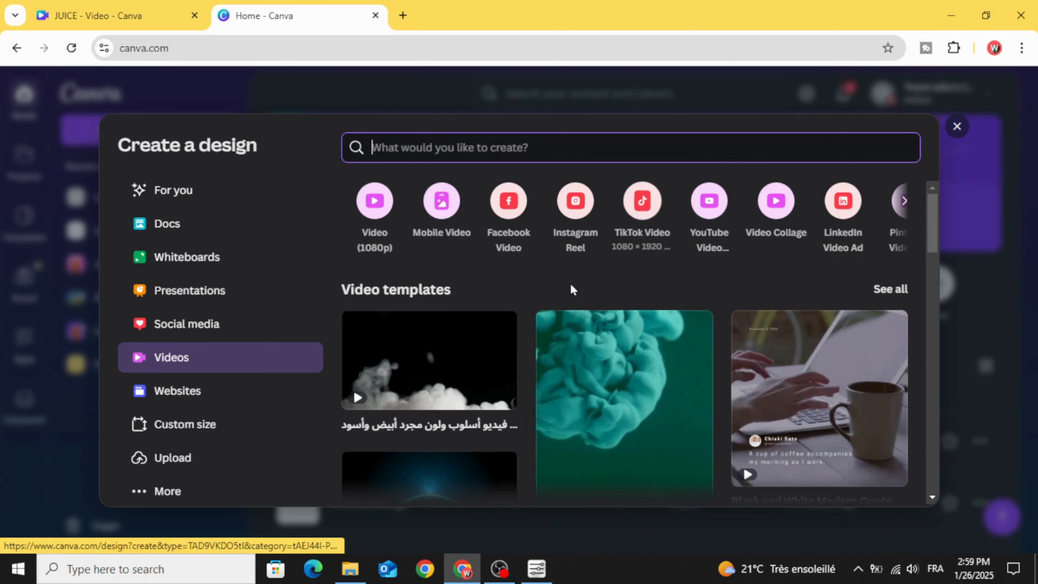
Create a blank 1080p video design and fill its page with the recently used lemon-slices photo
click(373, 203)
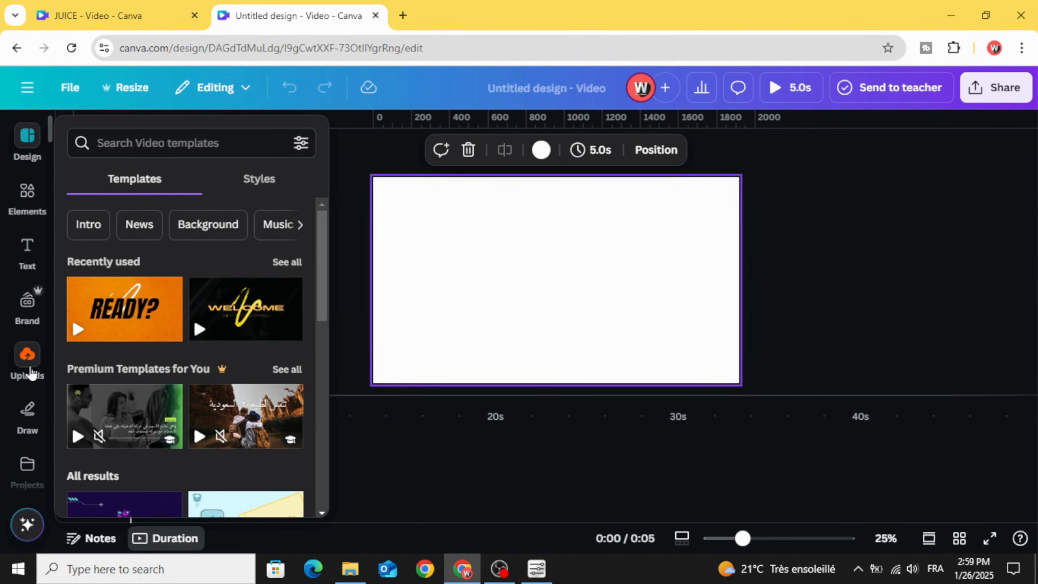
click(27, 358)
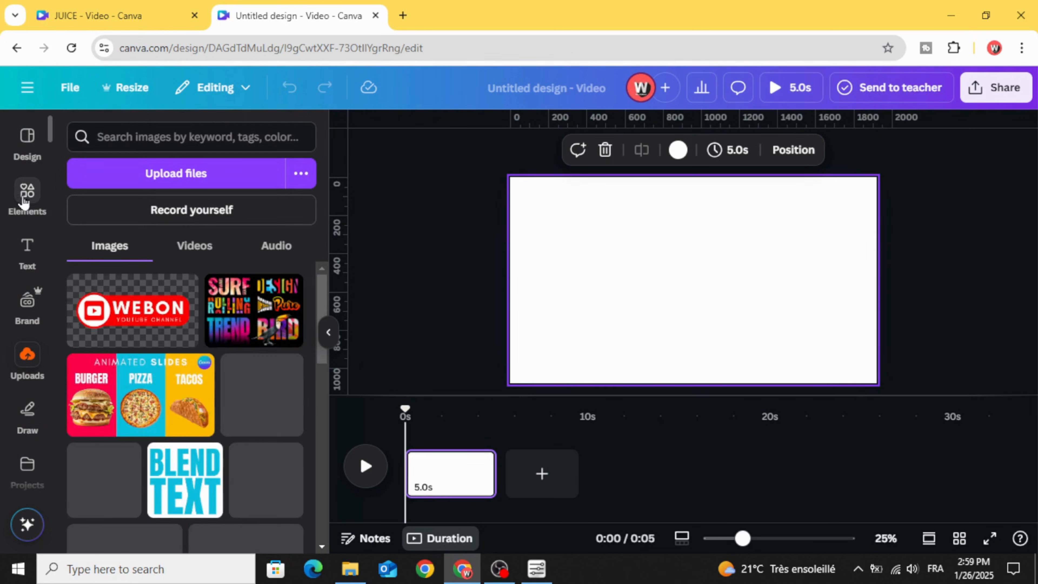
click(26, 199)
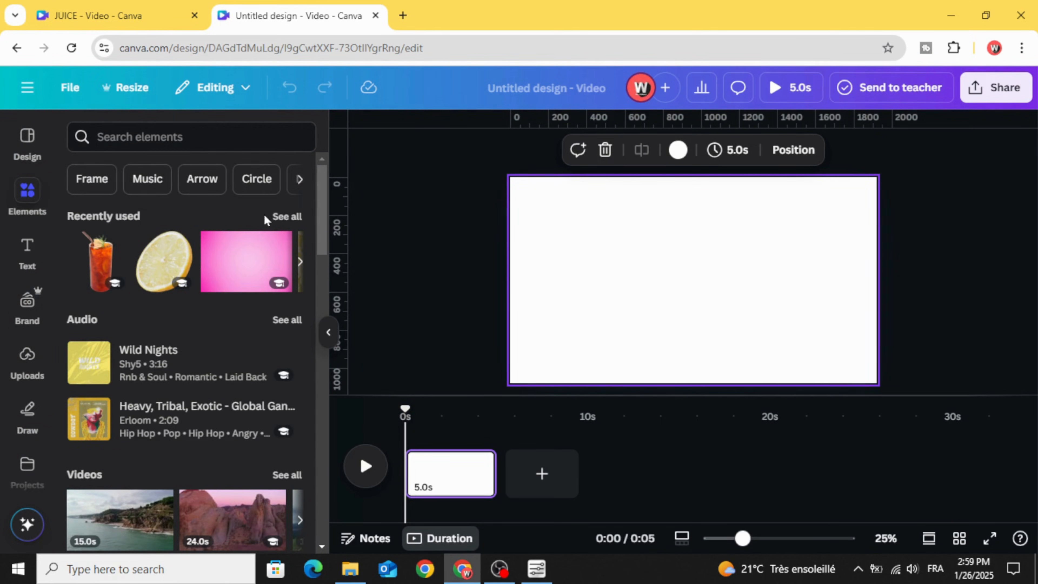
click(285, 218)
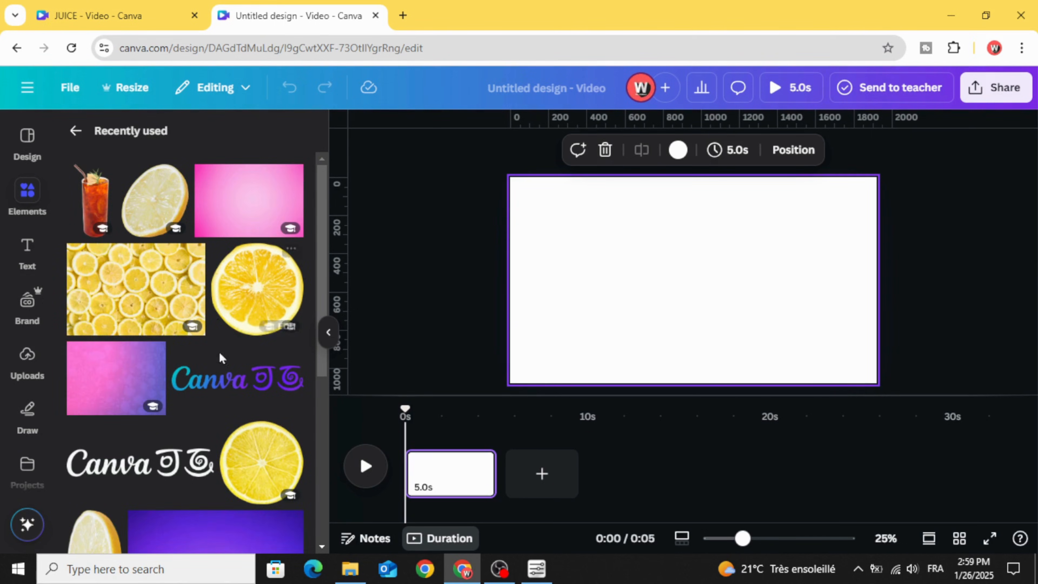
drag(138, 304, 620, 250)
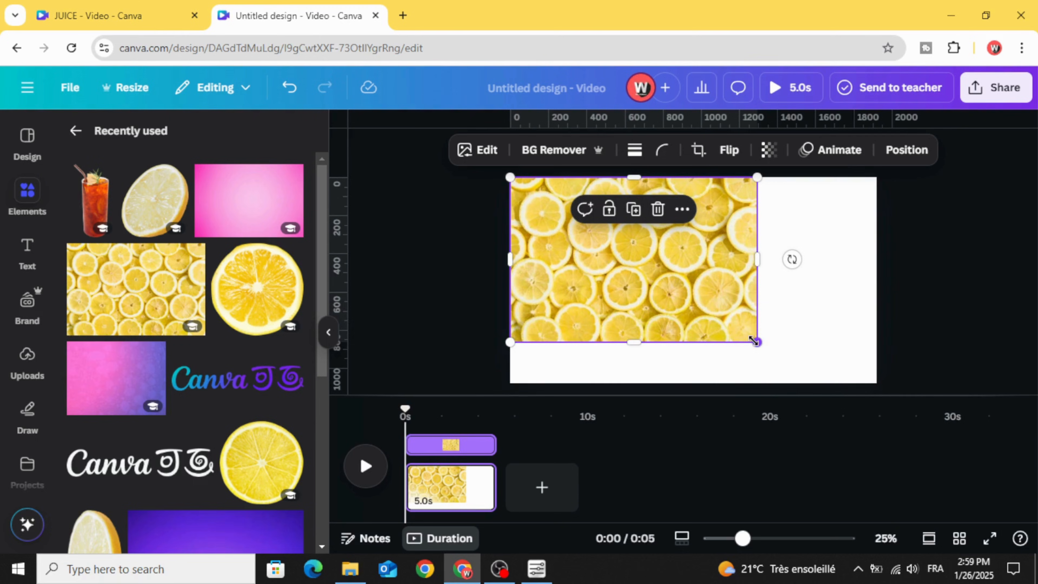
drag(754, 342, 875, 420)
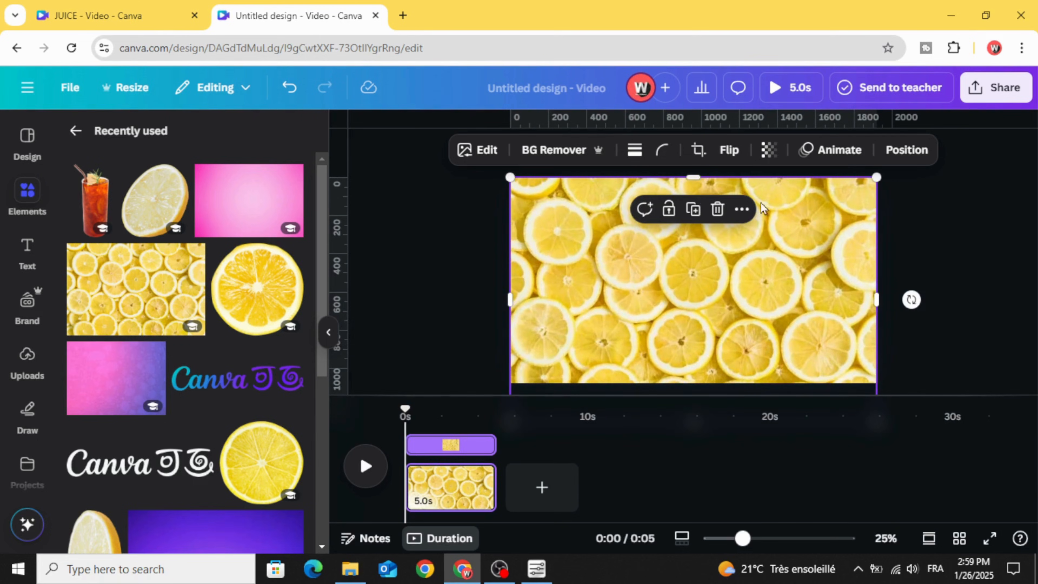
Set the lemon-slices photo's transparency to 40
click(768, 152)
drag(793, 204, 751, 219)
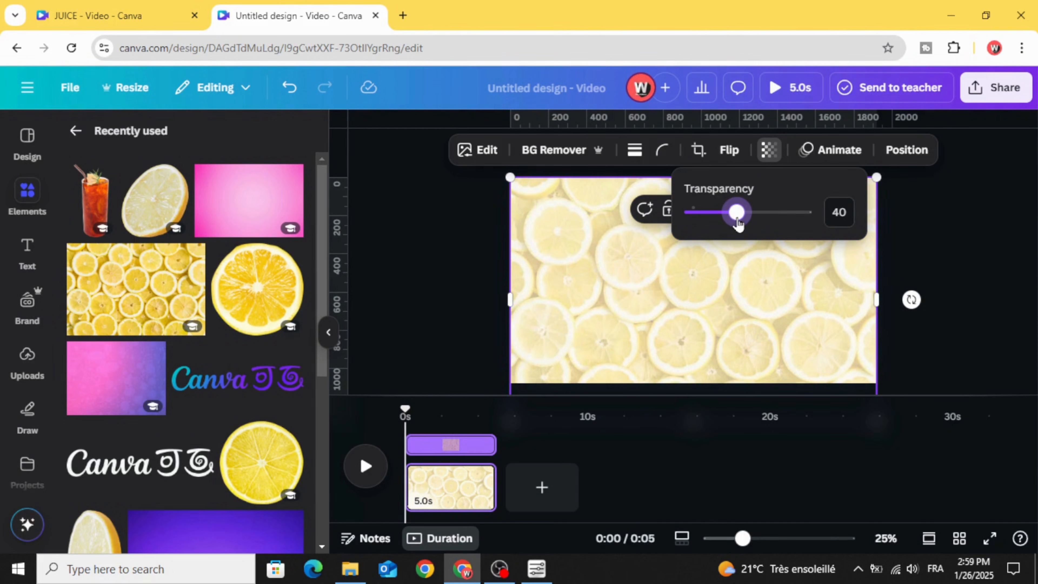
click(459, 263)
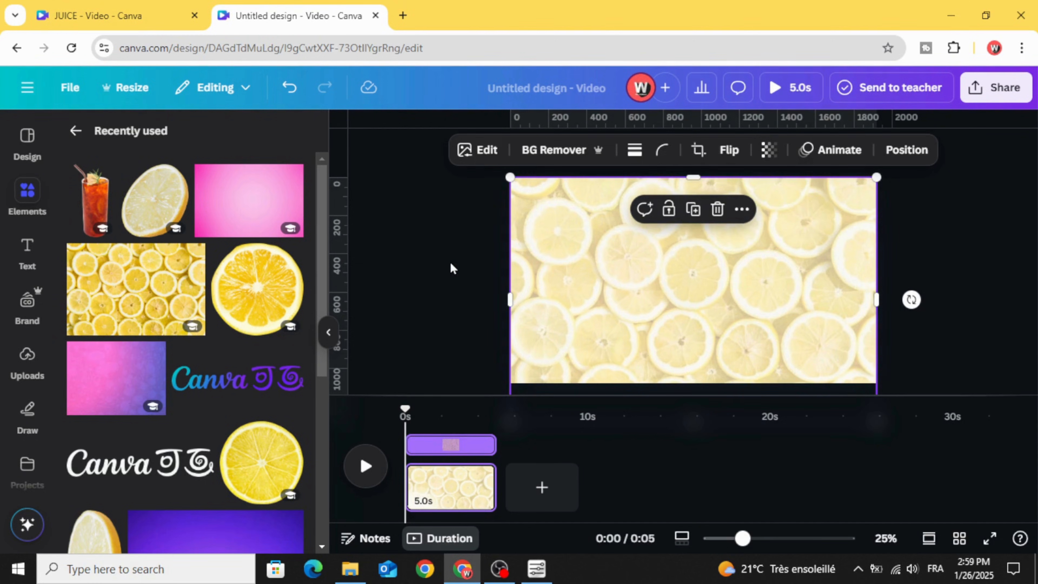
click(450, 261)
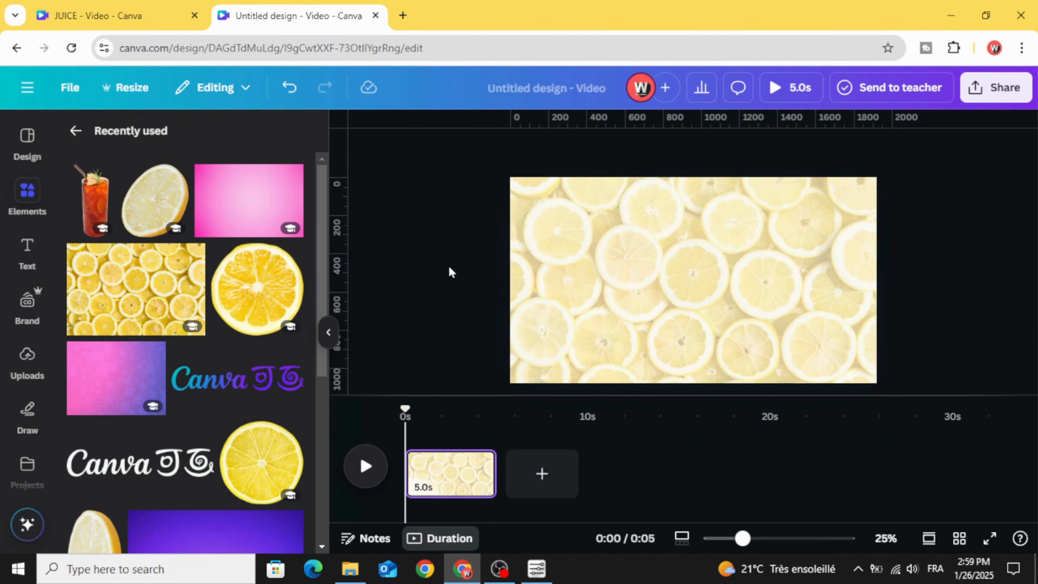
Add a heading reading "Lemon" and enlarge it to font size 179
click(25, 254)
click(163, 298)
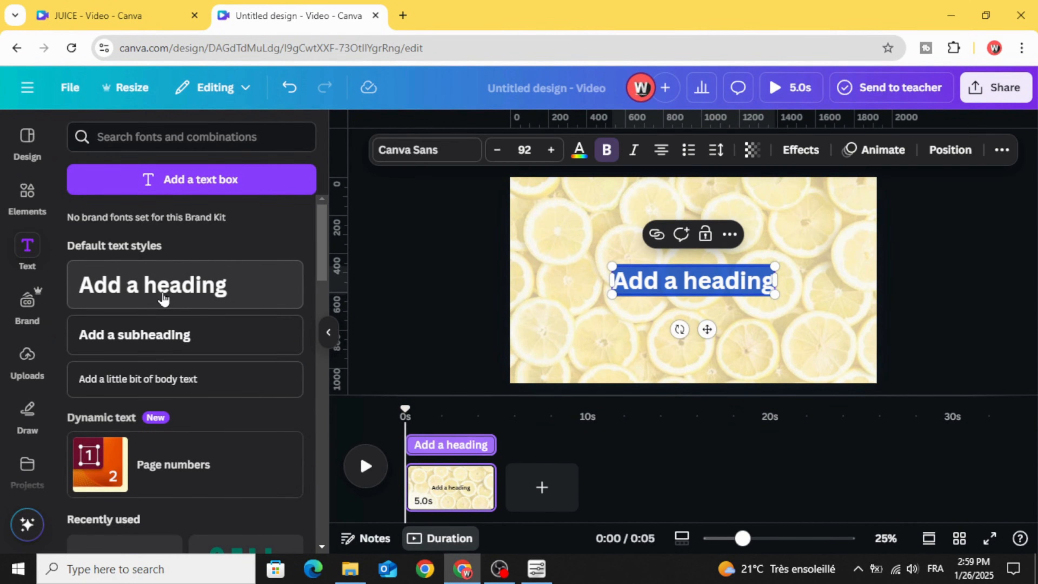
text(Lemon)
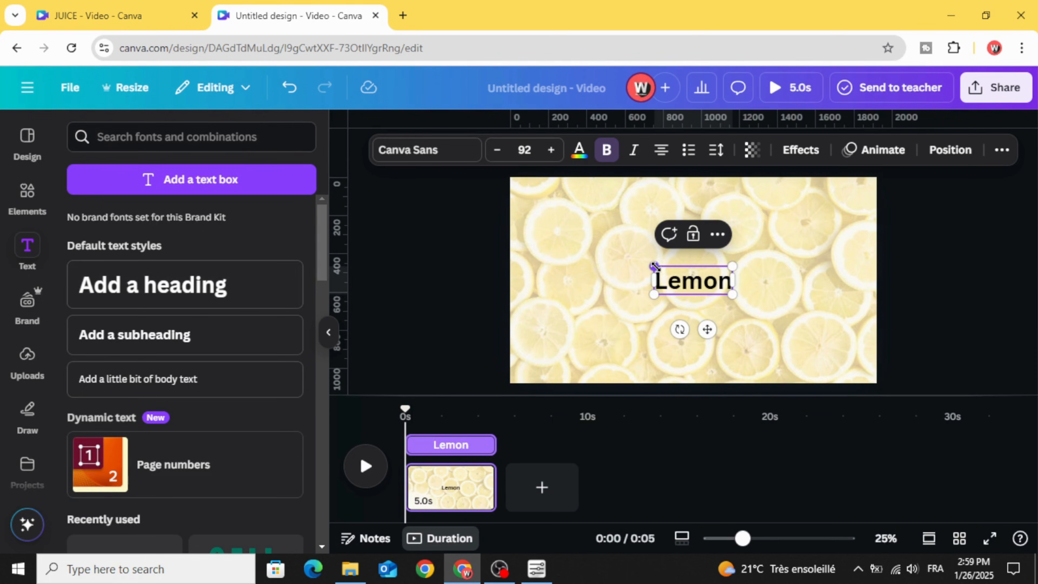
drag(654, 266, 581, 239)
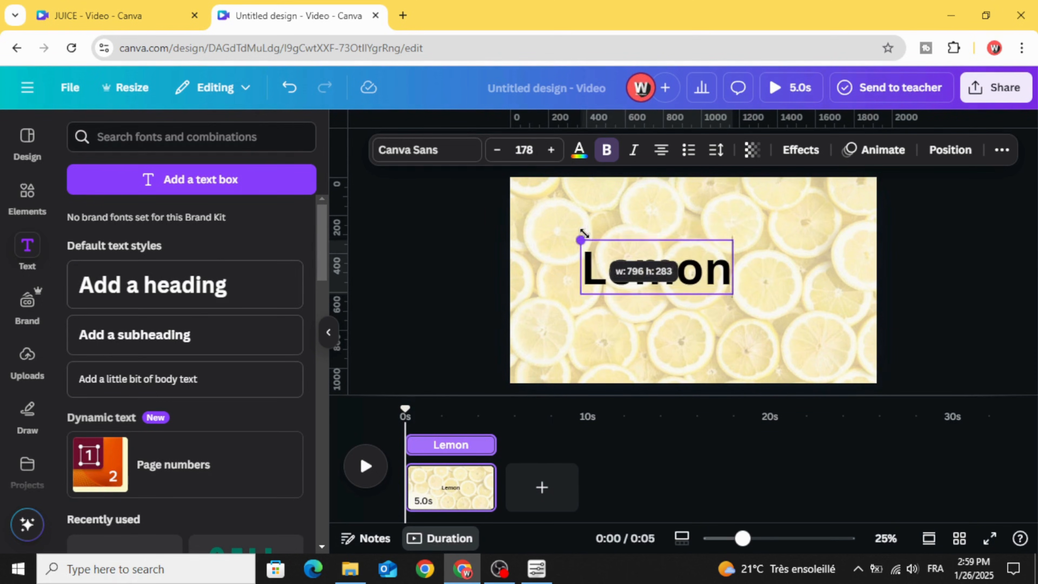
Change the "Lemon" heading's font to League Spartan
click(442, 153)
scroll(266, 381, down, 2)
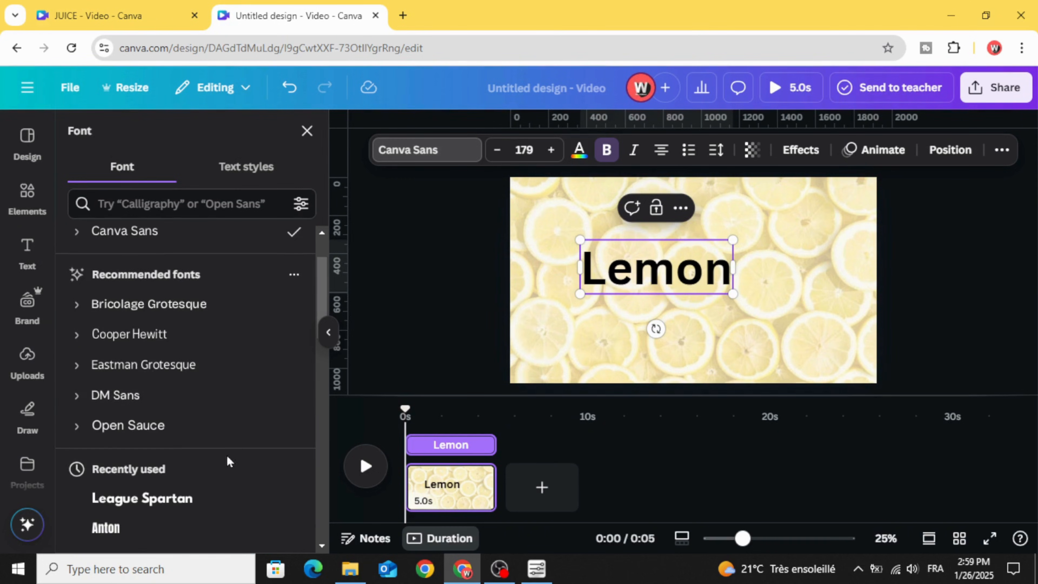
click(235, 501)
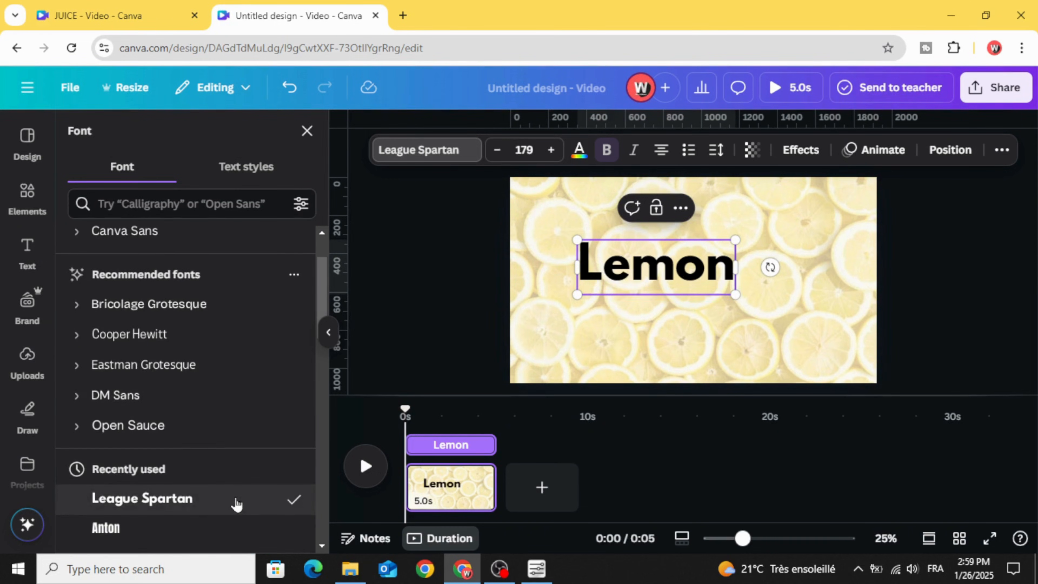
Color the "Lemon" heading pink #FF008A and center it horizontally in the upper half of the page
click(580, 155)
scroll(175, 400, down, 2)
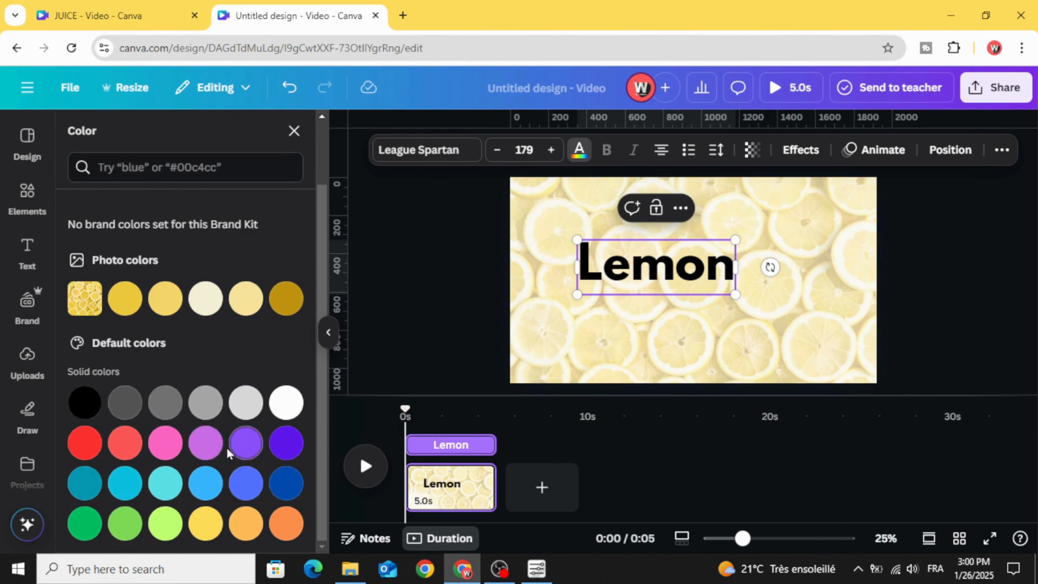
scroll(228, 454, up, 2)
click(85, 245)
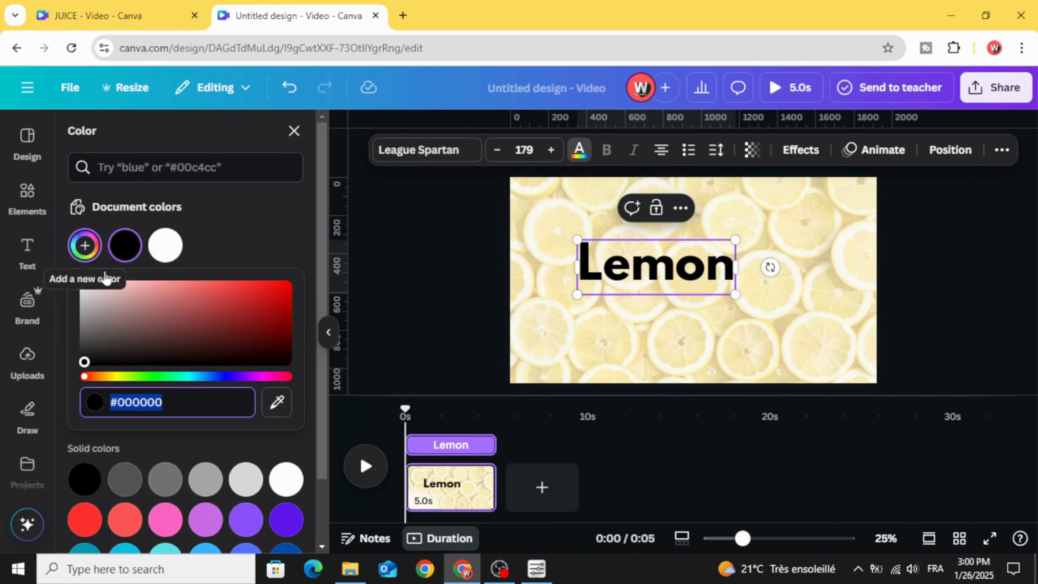
click(269, 376)
click(288, 285)
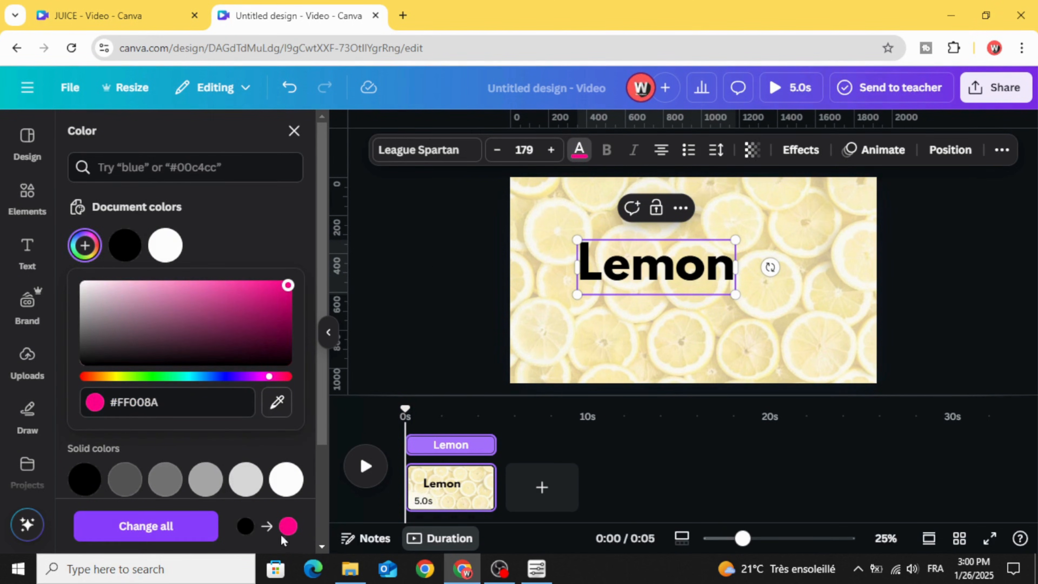
click(122, 530)
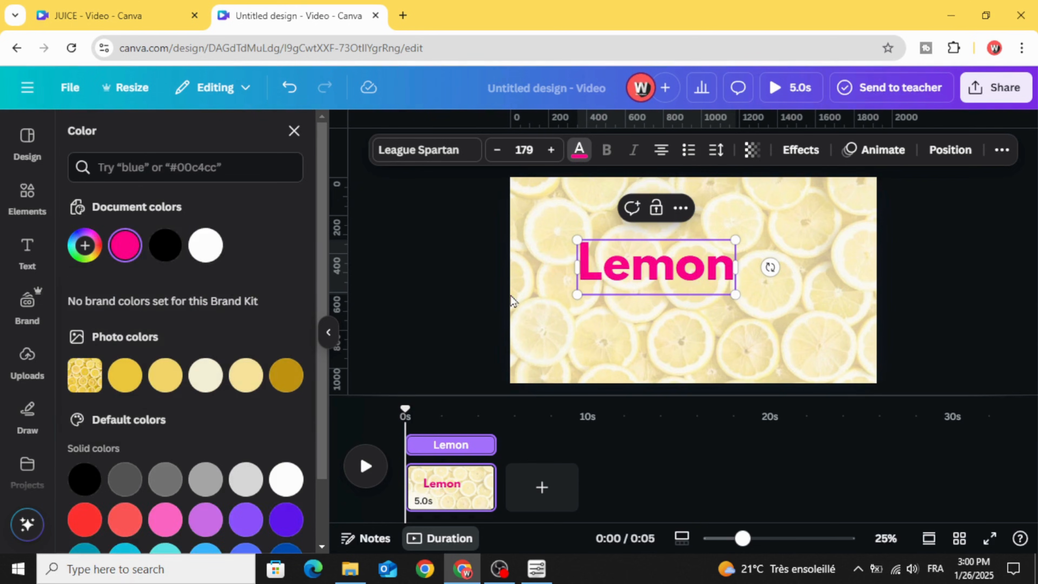
click(458, 300)
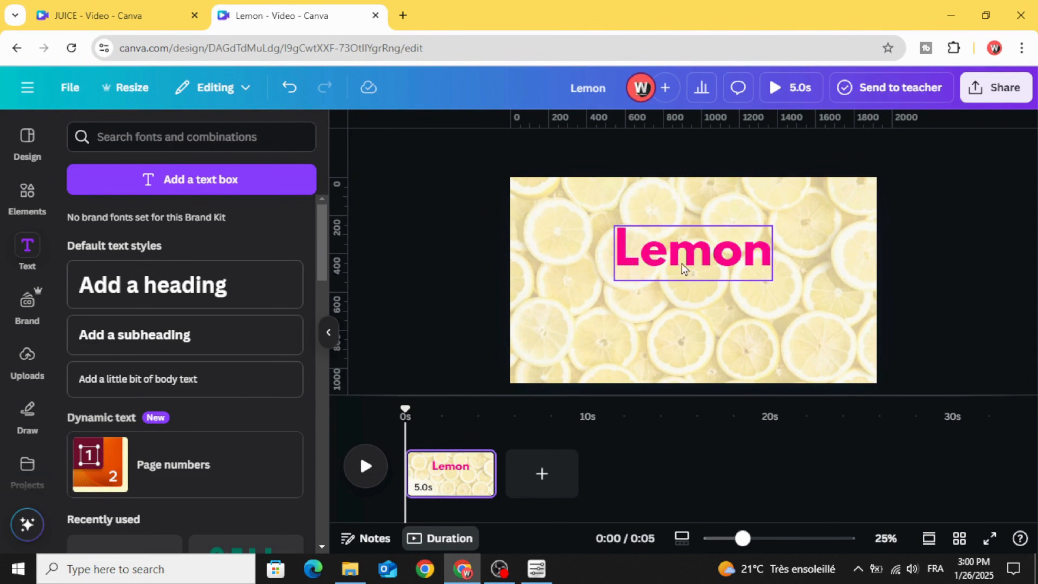
drag(680, 265, 670, 270)
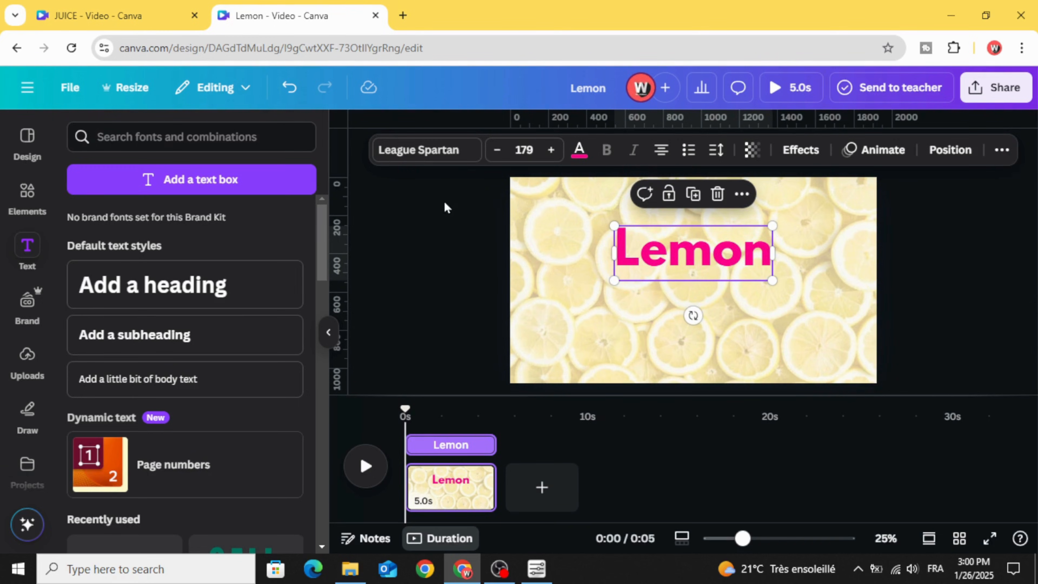
Add a second heading reading "Ice Tea" in League Spartan, enlarge it and place it directly beneath "Lemon"
click(186, 284)
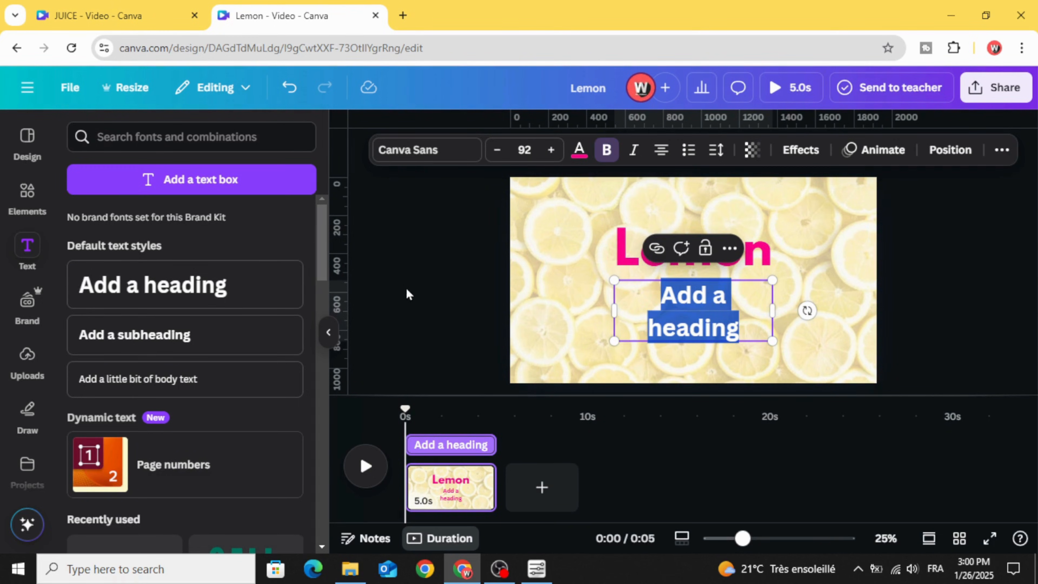
text(i)
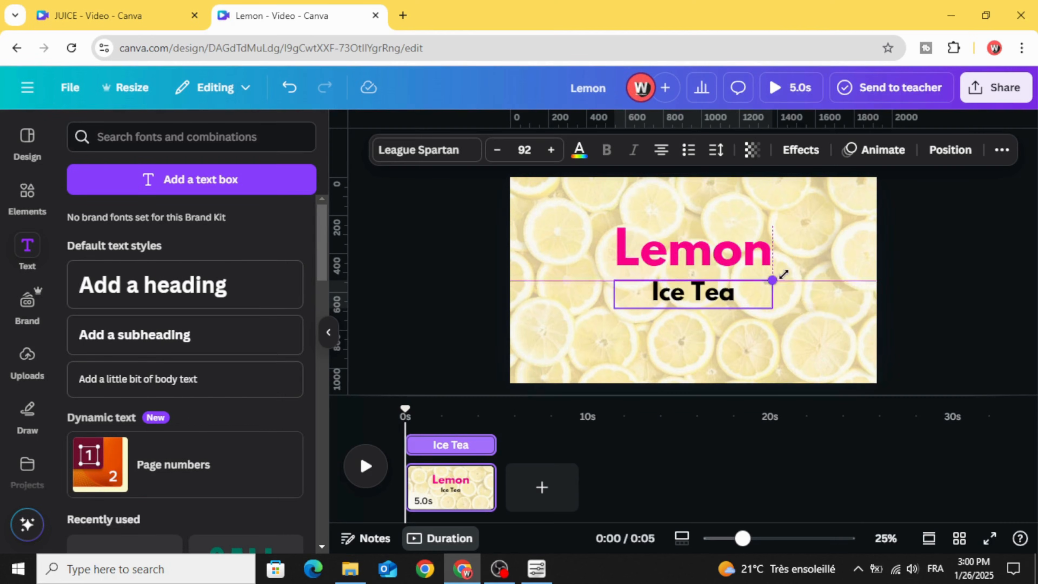
drag(776, 303, 816, 308)
drag(735, 282, 720, 286)
Group the "Lemon" and "Ice Tea" headings and move the group to the lower part of the page
click(906, 239)
drag(904, 226, 696, 264)
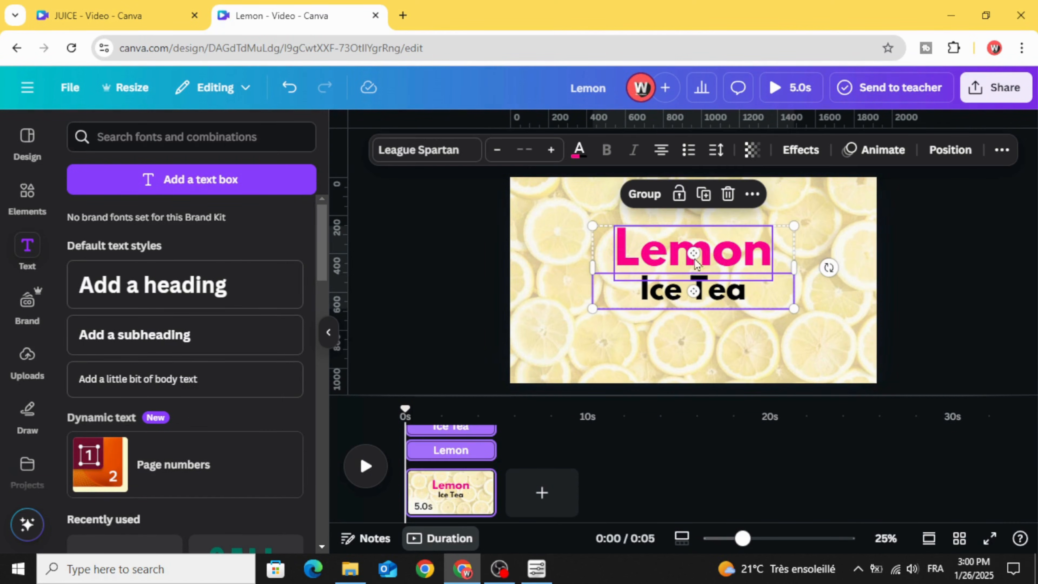
click(645, 194)
drag(686, 252, 691, 312)
Add the recently used pink gradient image and enlarge it to cover the whole page
click(40, 202)
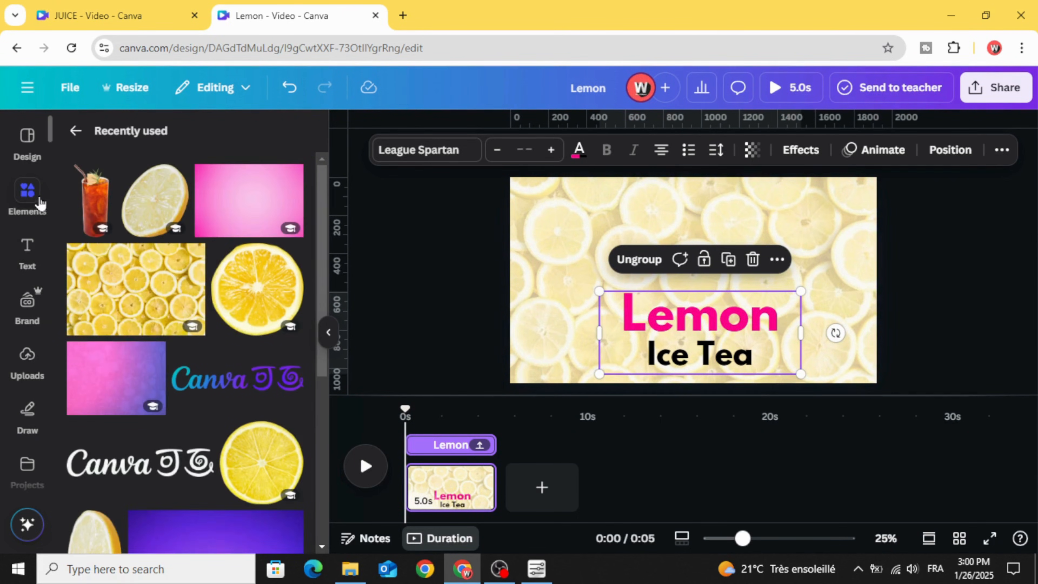
click(427, 266)
click(225, 199)
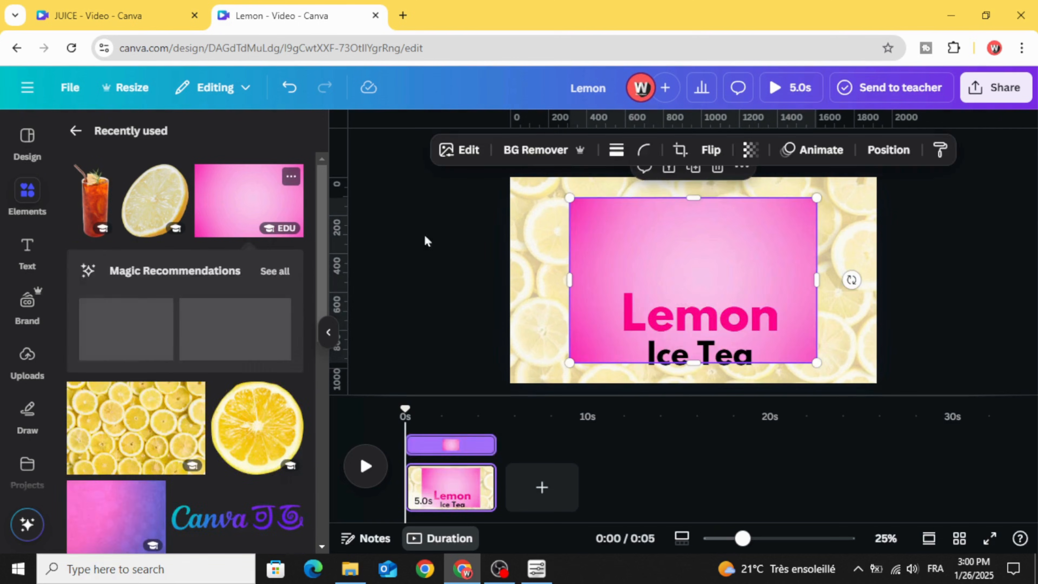
drag(622, 261, 563, 239)
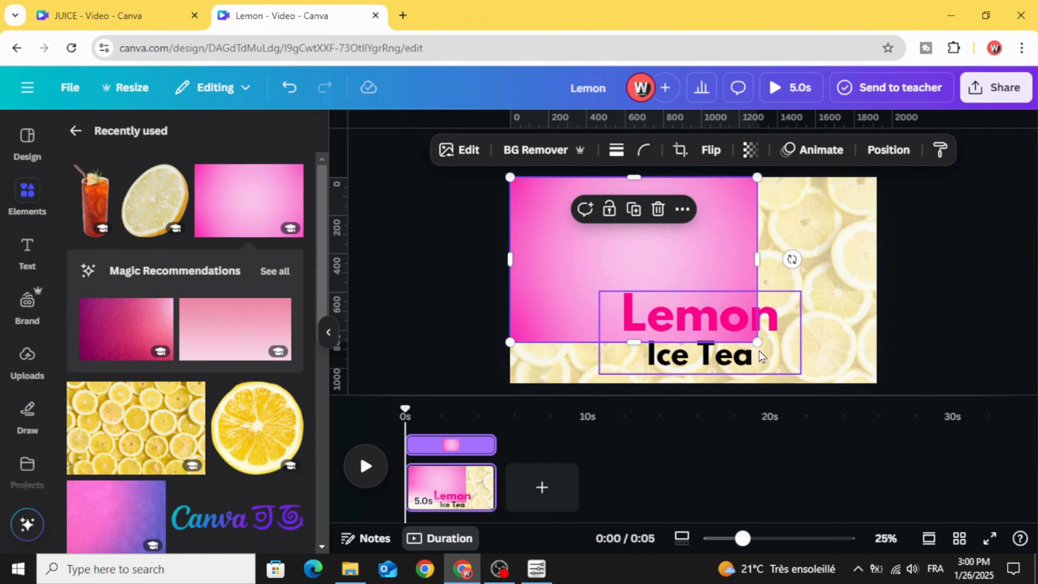
drag(757, 343, 889, 408)
Move the pink gradient layer above the "Lemon Ice Tea" text group in the layer order
right_click(762, 257)
mouse_move(796, 262)
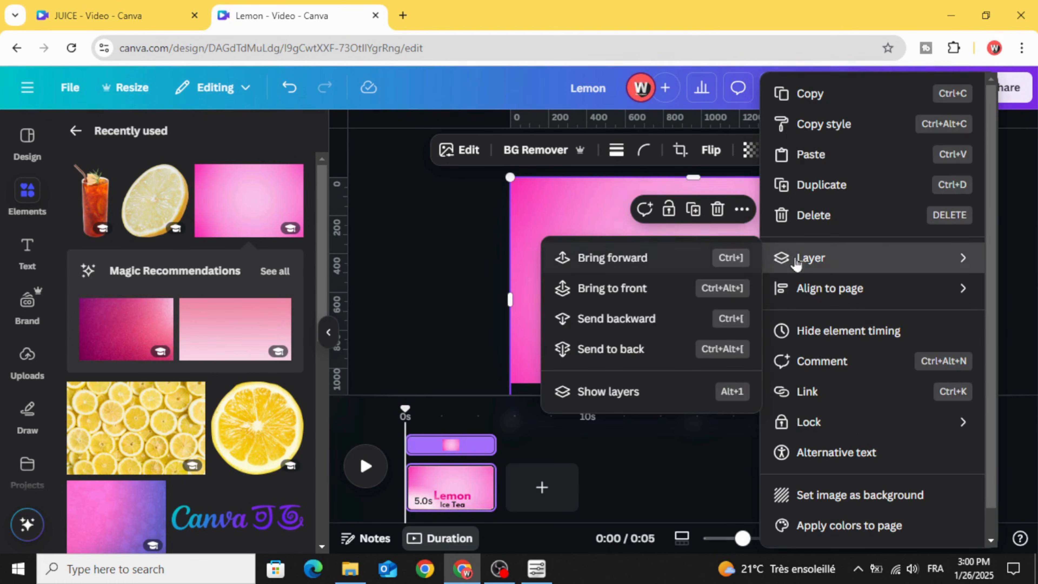
click(656, 393)
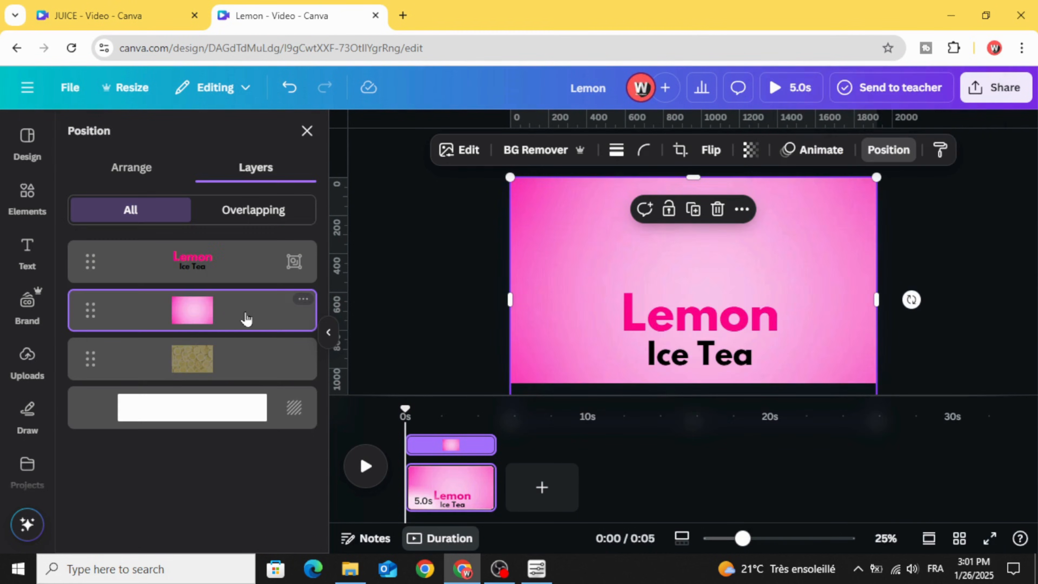
drag(246, 318, 238, 262)
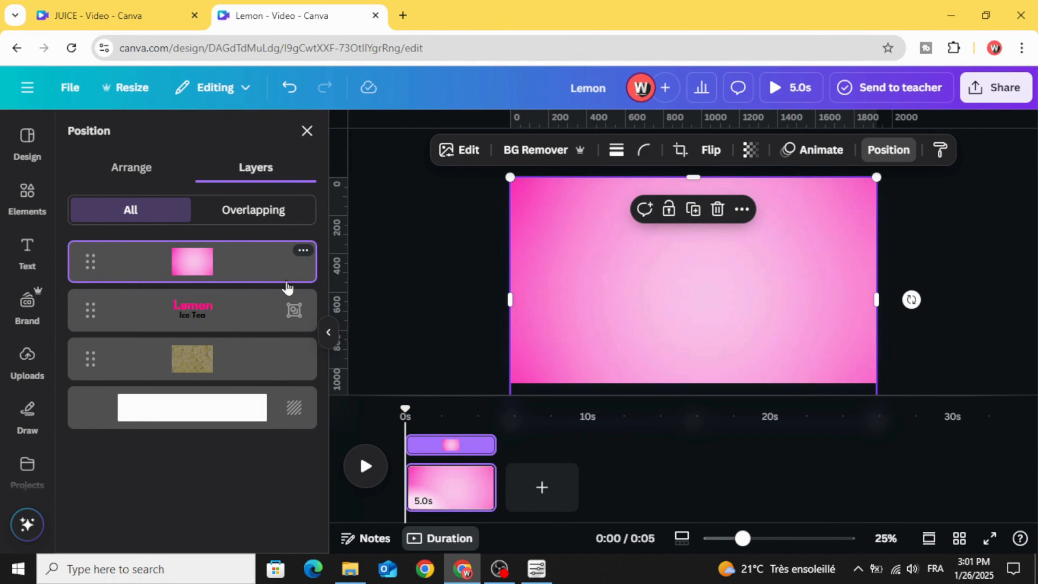
Add a second page and place the Lemon Slice Cutout in its upper-right corner, partly beyond the page edge
click(542, 493)
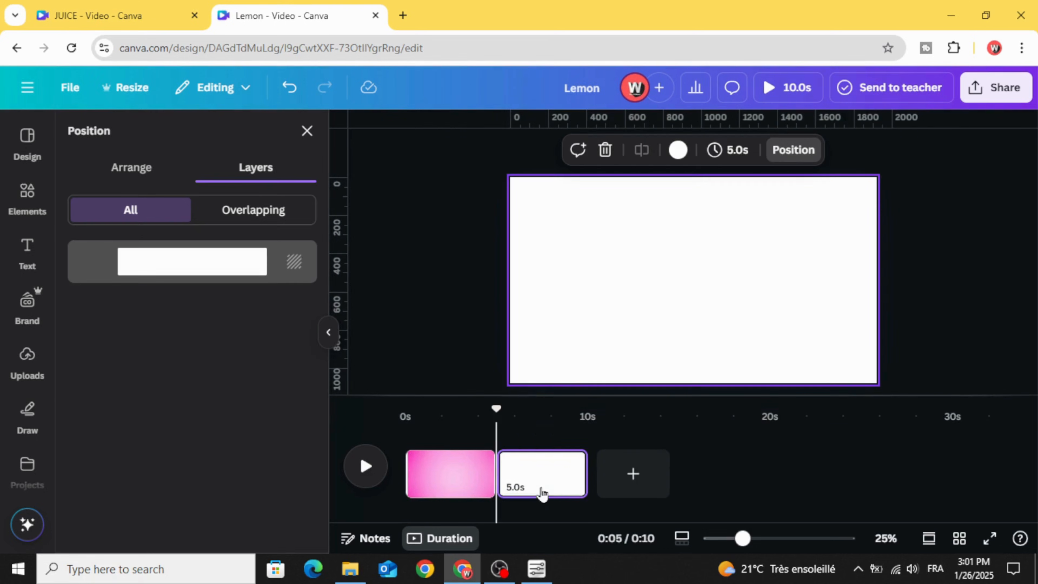
click(34, 190)
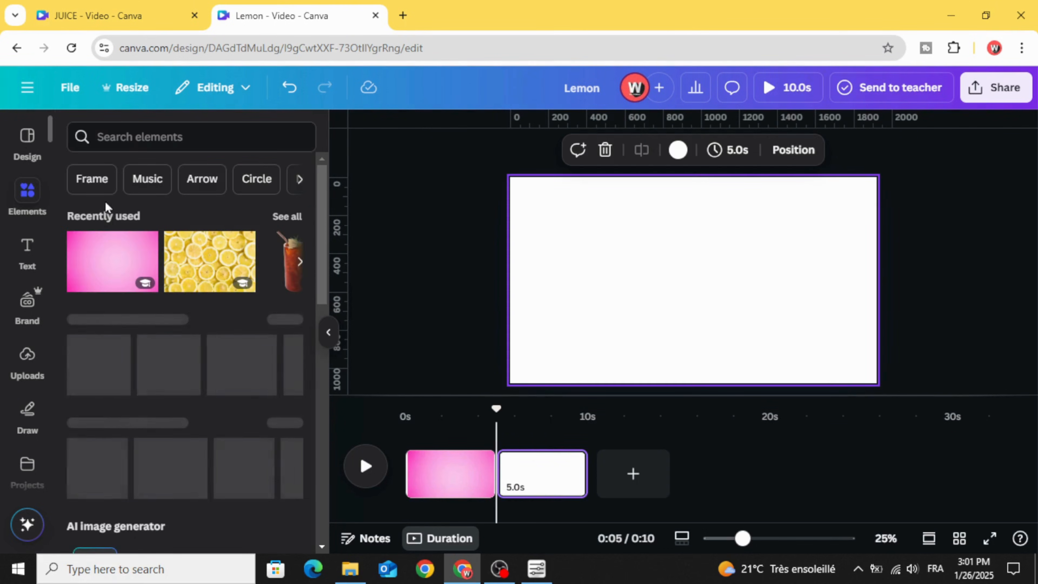
click(285, 217)
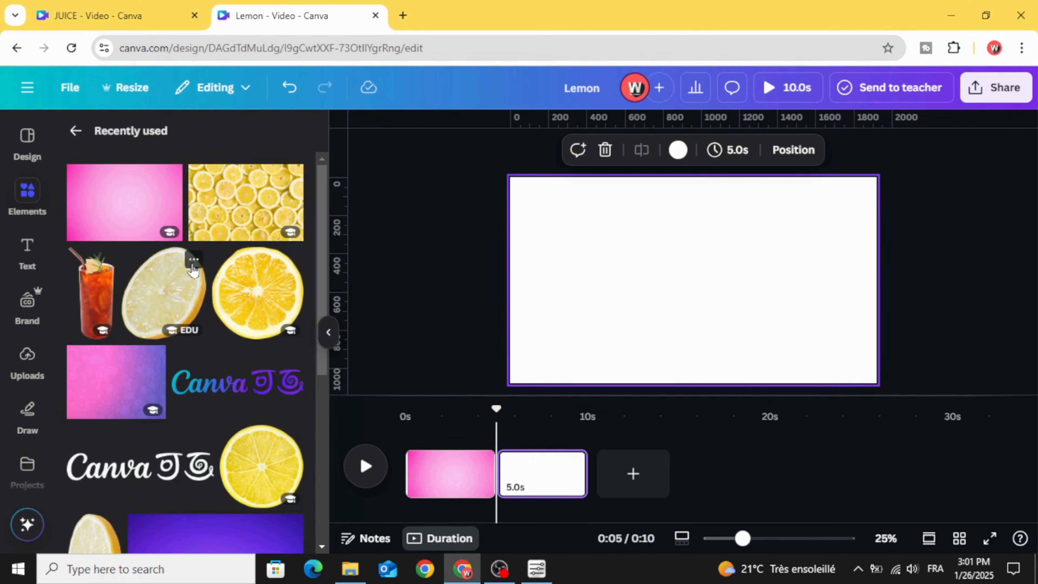
click(194, 260)
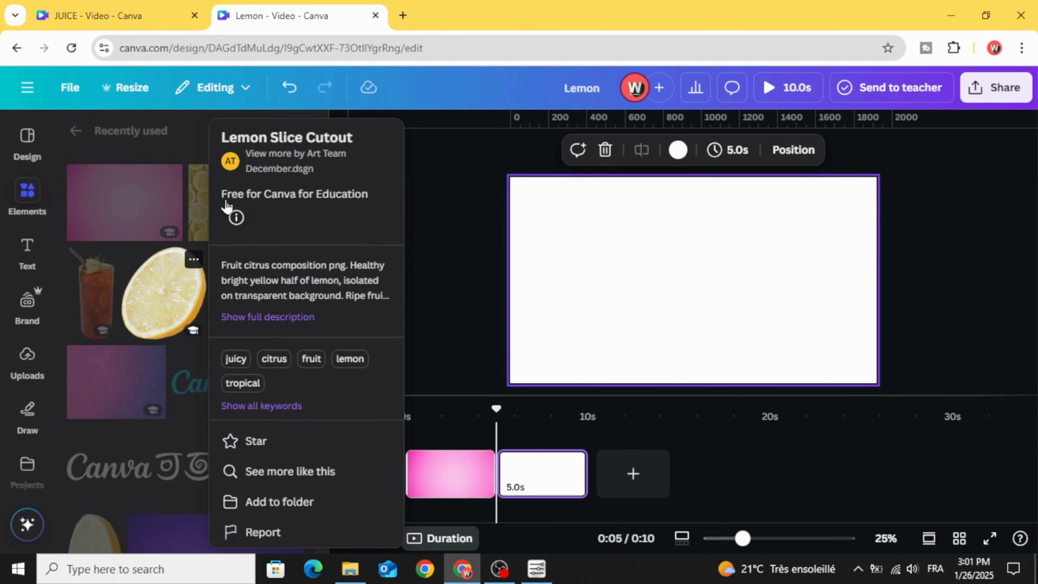
click(443, 282)
click(160, 297)
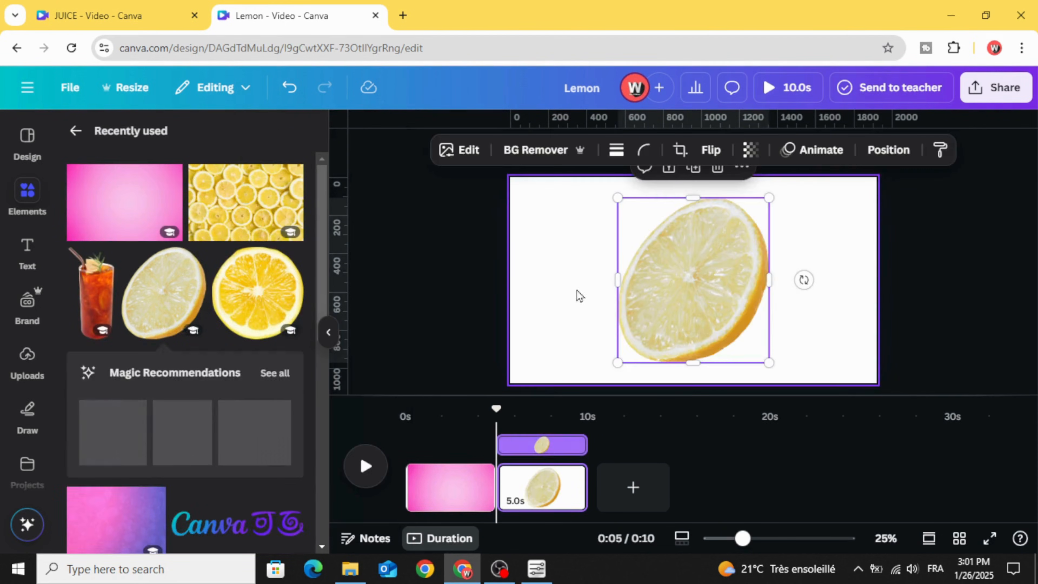
drag(679, 297, 821, 247)
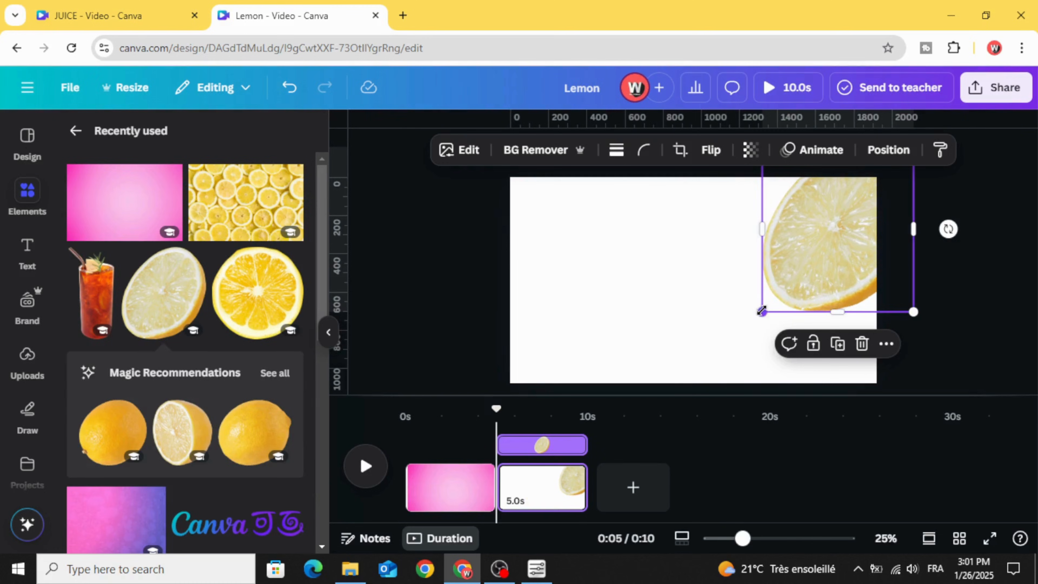
Shrink the lemon slice and place a copy of it in the page's lower-left corner, partly beyond the edge
drag(761, 311, 794, 282)
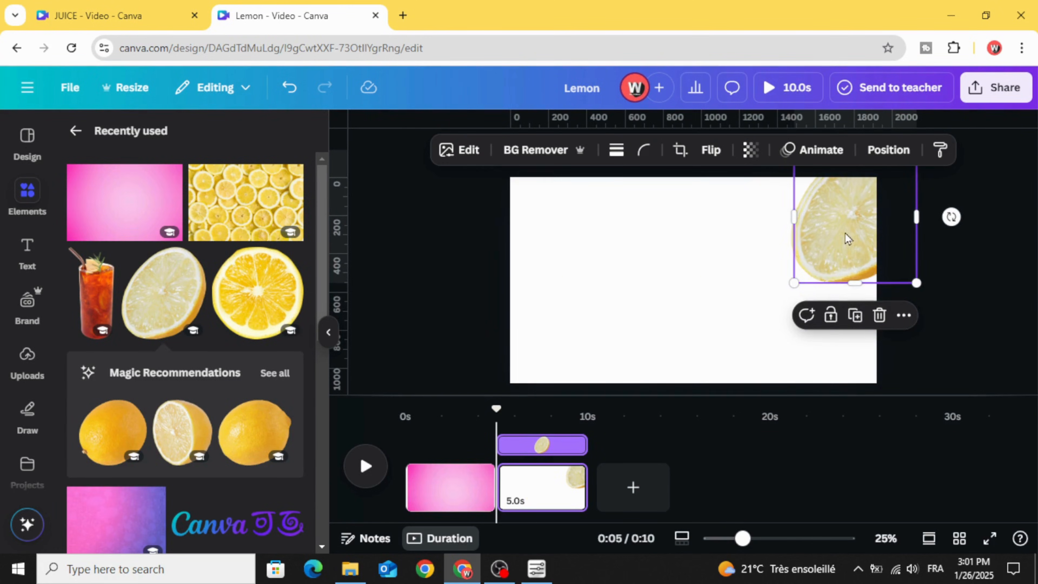
drag(845, 233, 542, 348)
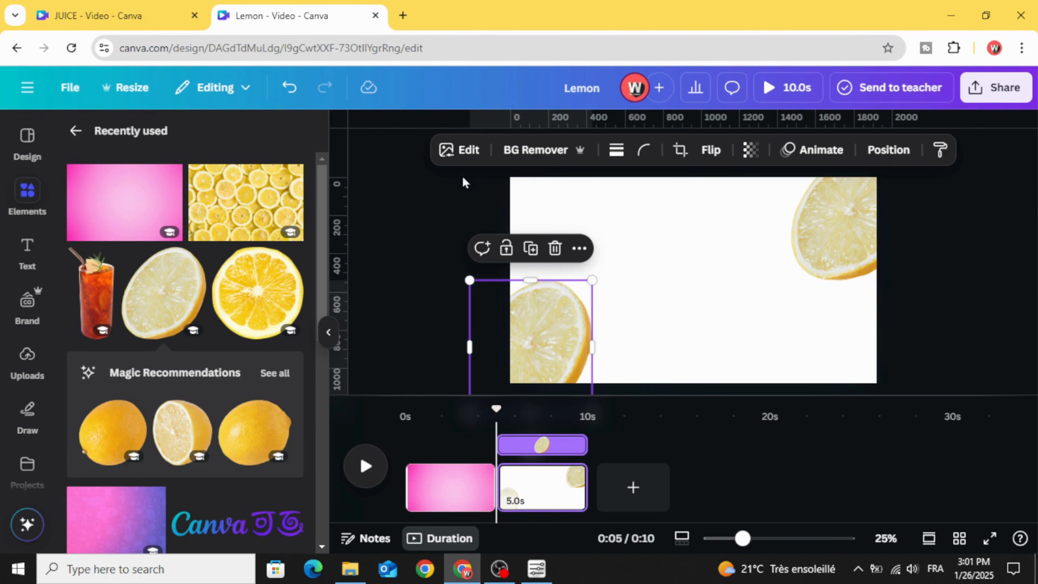
Blur the whole image of the lower-left lemon slice with an intensity of 60
click(465, 150)
scroll(247, 349, down, 3)
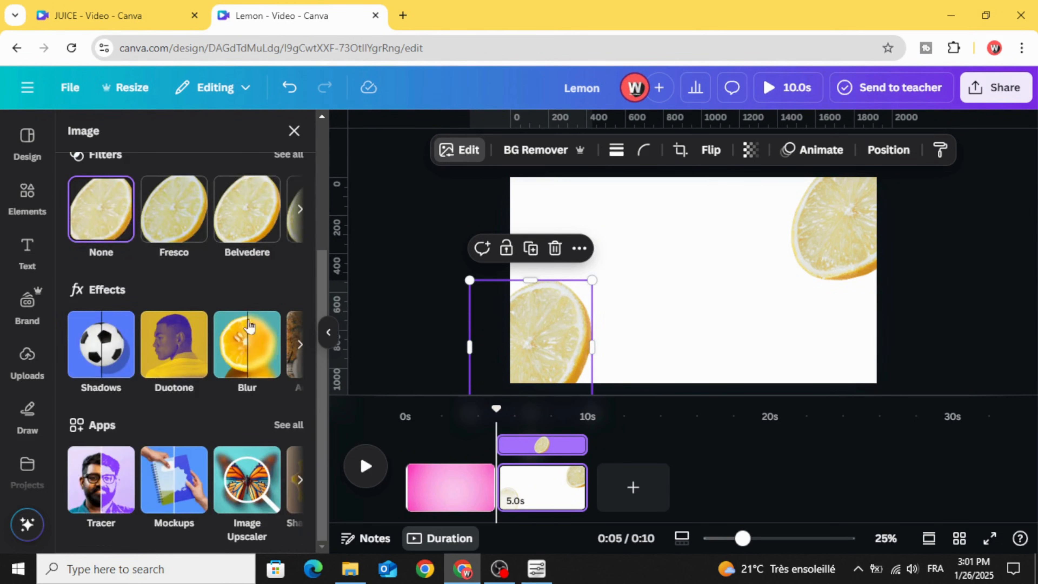
click(248, 348)
click(248, 181)
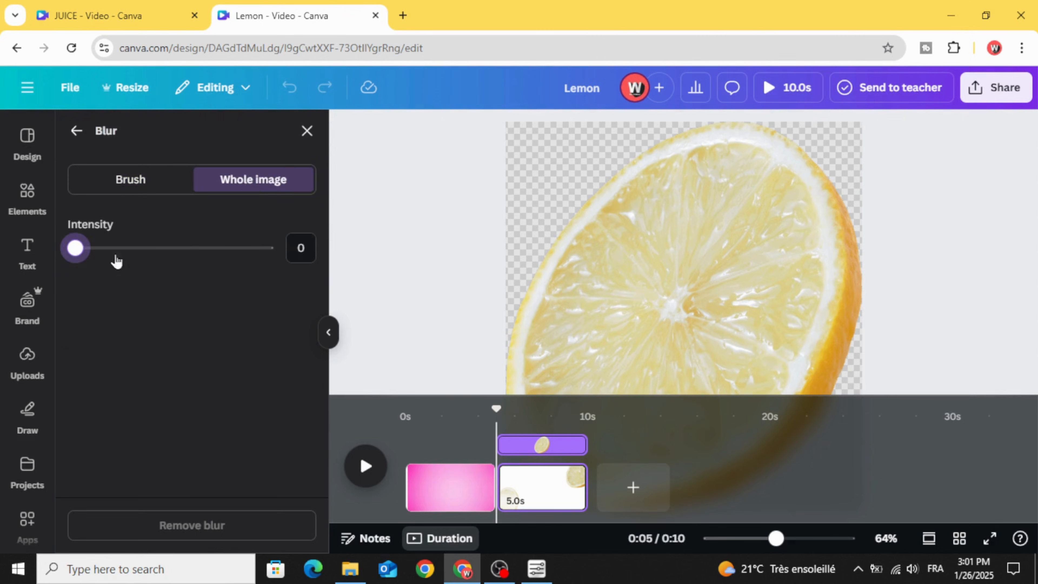
click(180, 266)
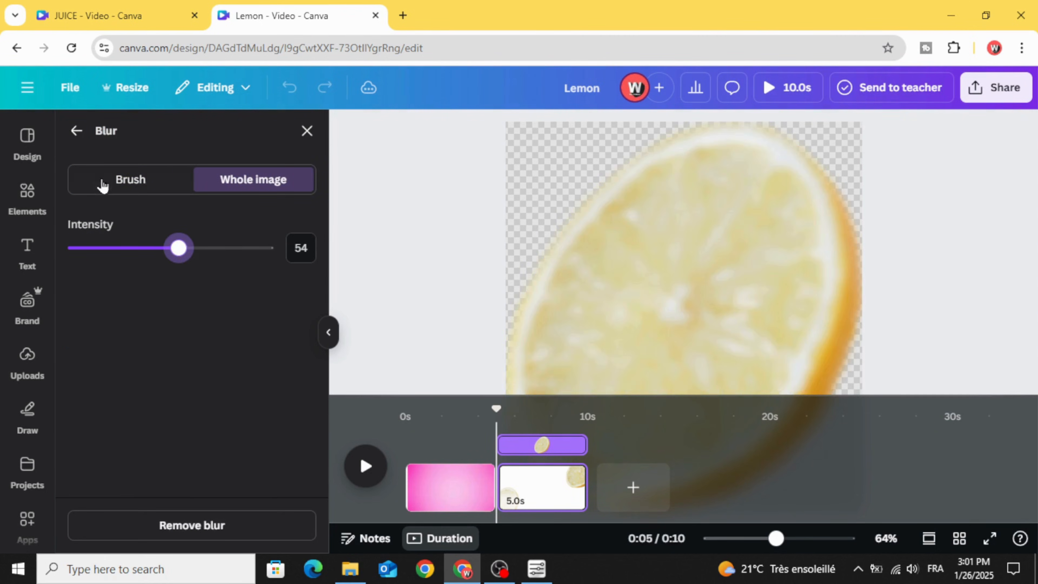
drag(191, 254, 191, 251)
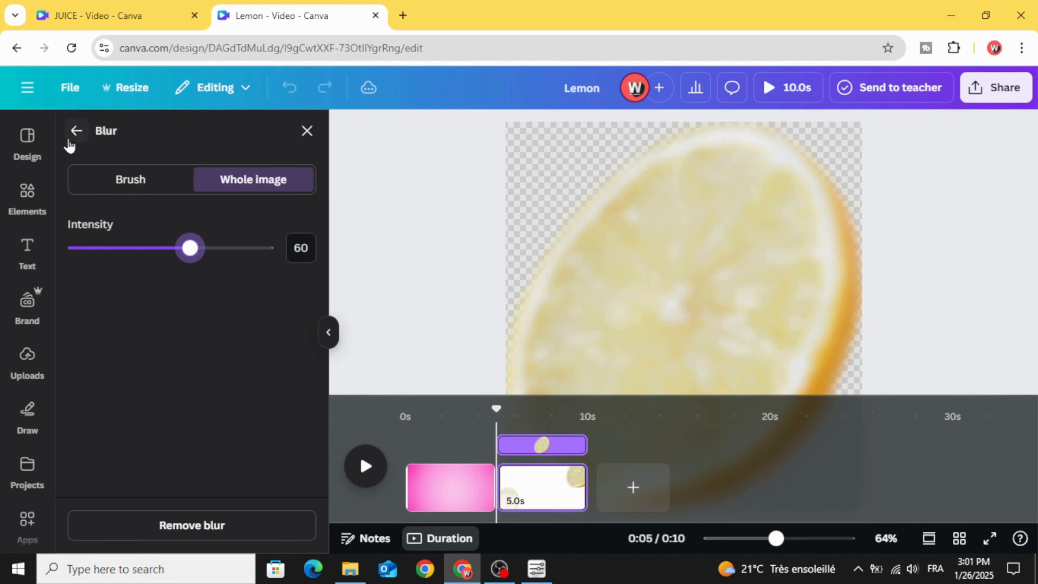
click(77, 131)
Blur the whole image of the upper-right lemon slice with an intensity of 59
click(818, 243)
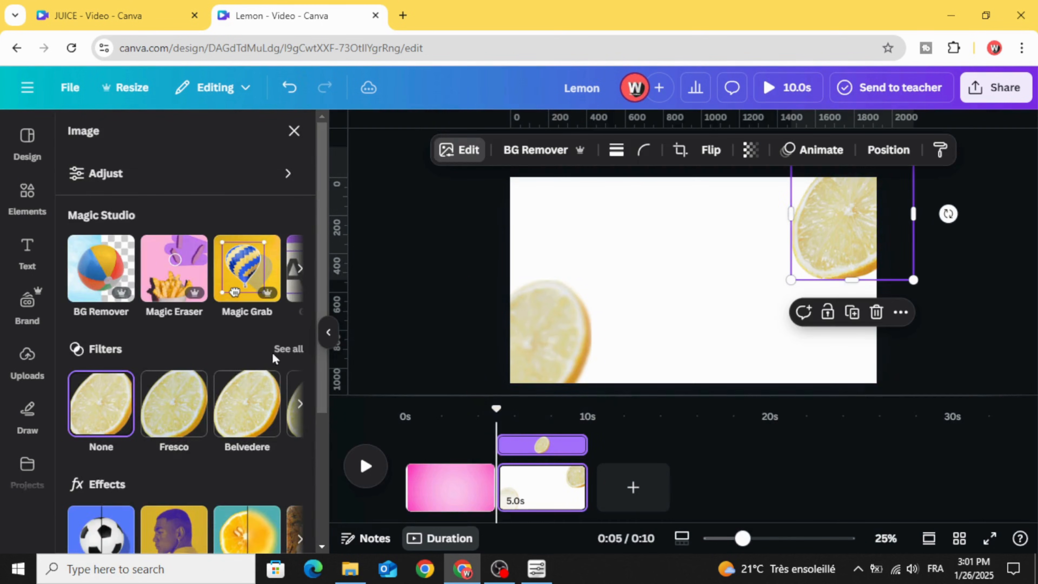
scroll(273, 358, down, 4)
click(254, 383)
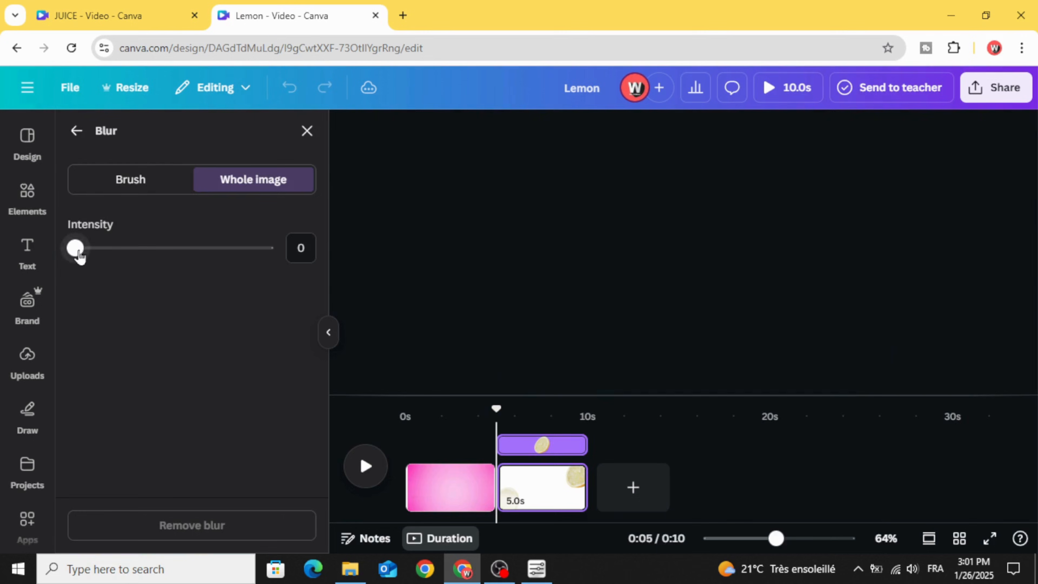
drag(80, 256, 184, 250)
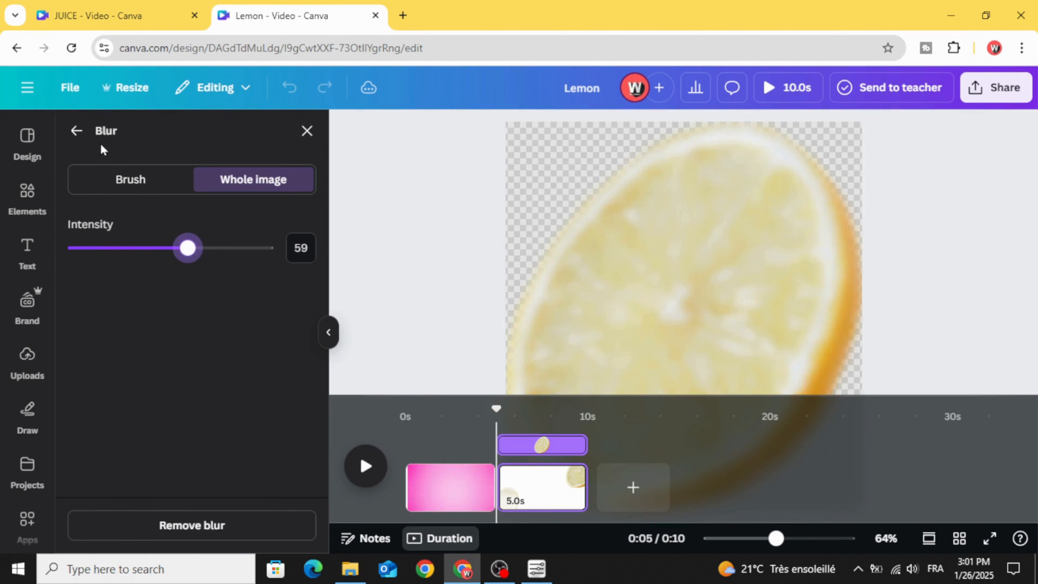
click(77, 131)
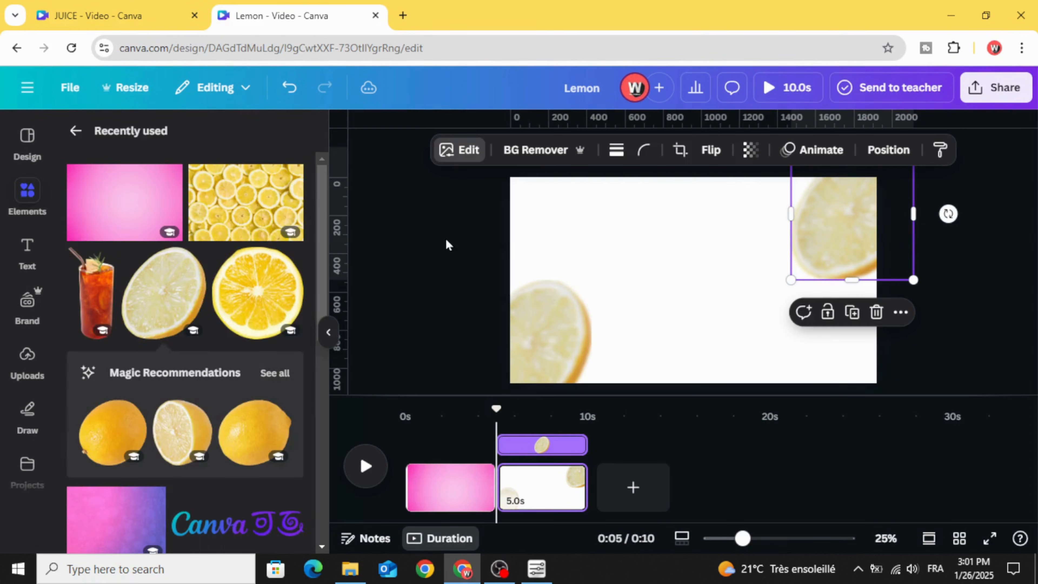
Group the two blurred lemon slices on the second page
click(441, 185)
drag(473, 210, 957, 378)
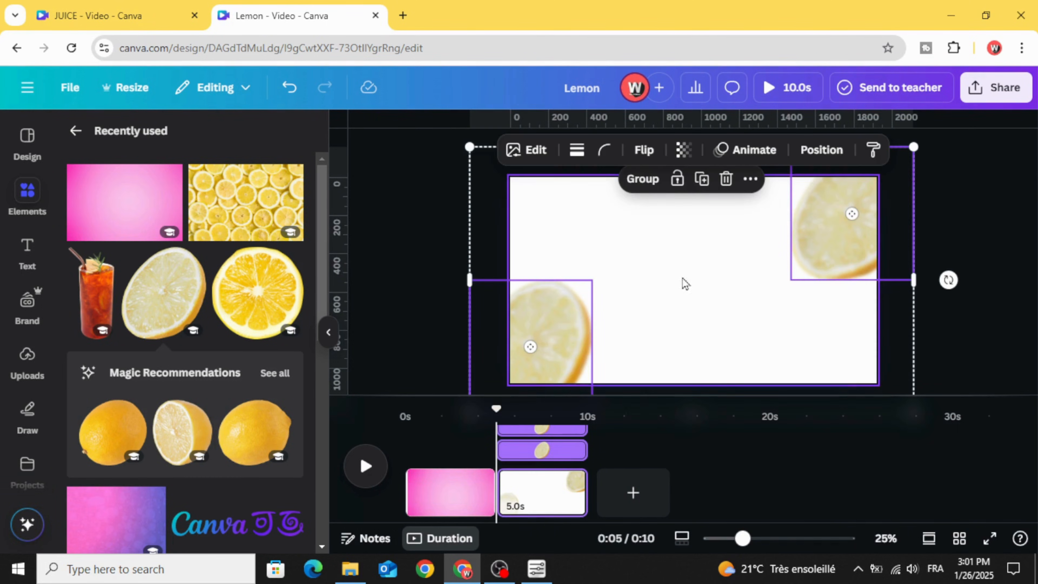
click(640, 180)
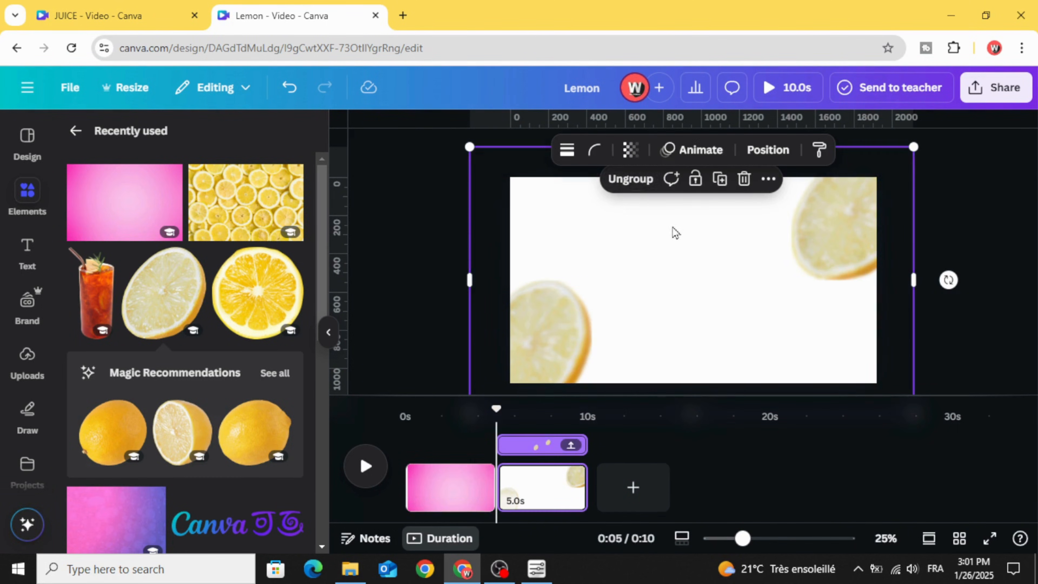
Copy the lemon slice group and paste it over the pink gradient on the first page
right_click(688, 237)
click(712, 189)
click(432, 492)
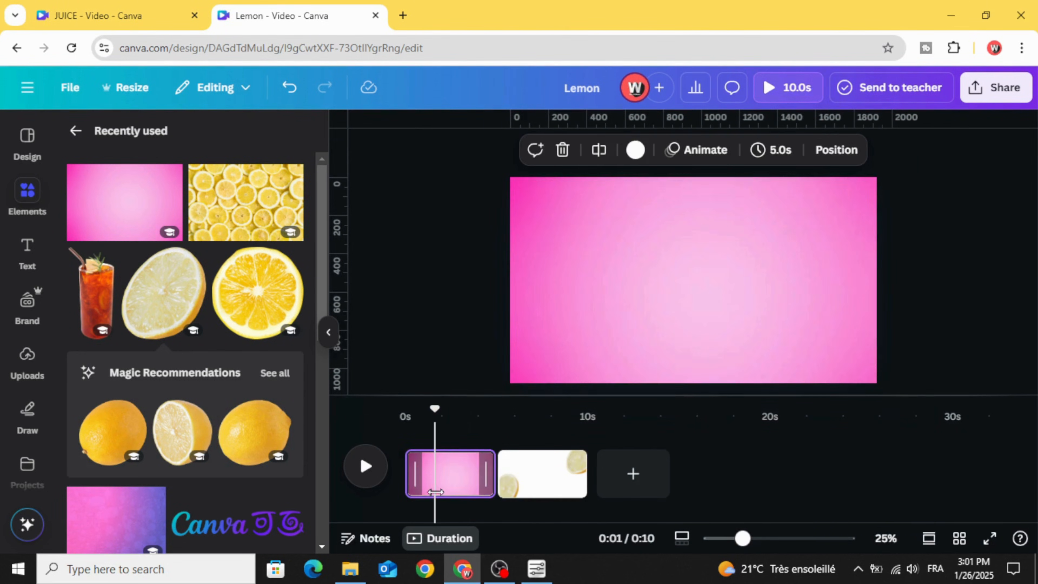
click(576, 281)
right_click(577, 279)
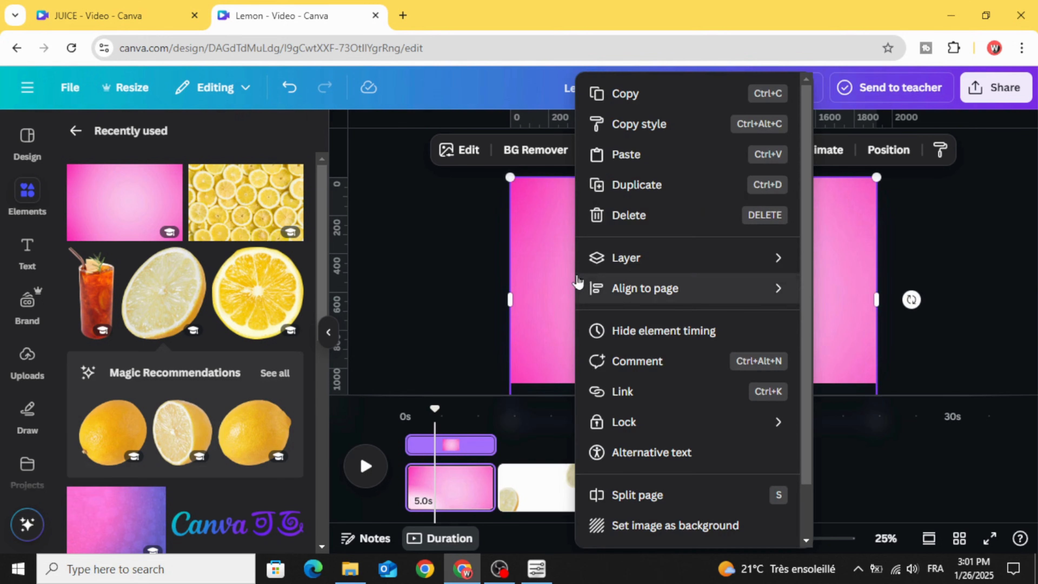
click(629, 160)
click(431, 274)
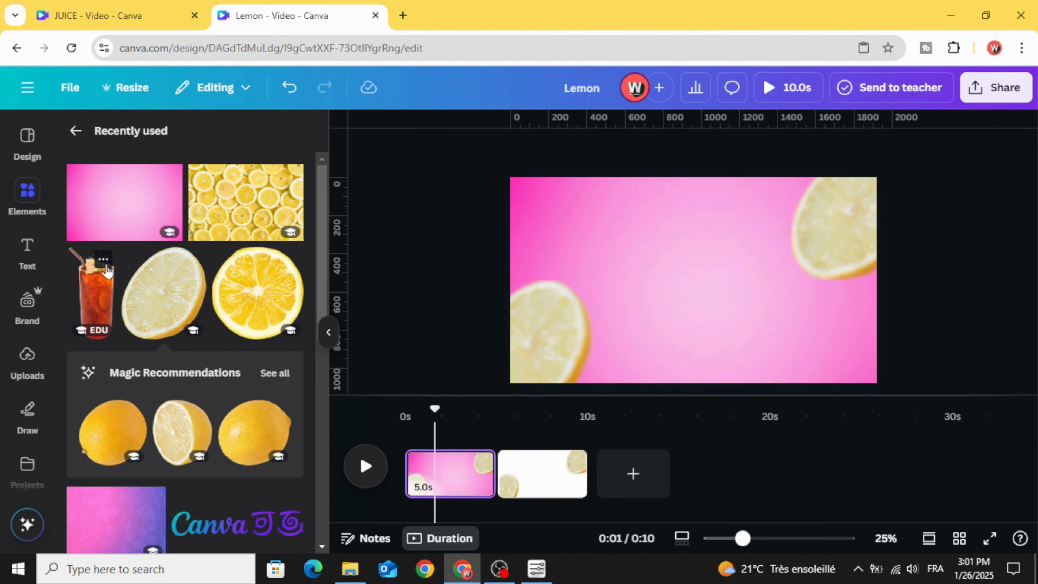
Add the recently used iced tea glass, enlarge it and center it so its base extends below the page
click(104, 261)
click(385, 217)
click(86, 307)
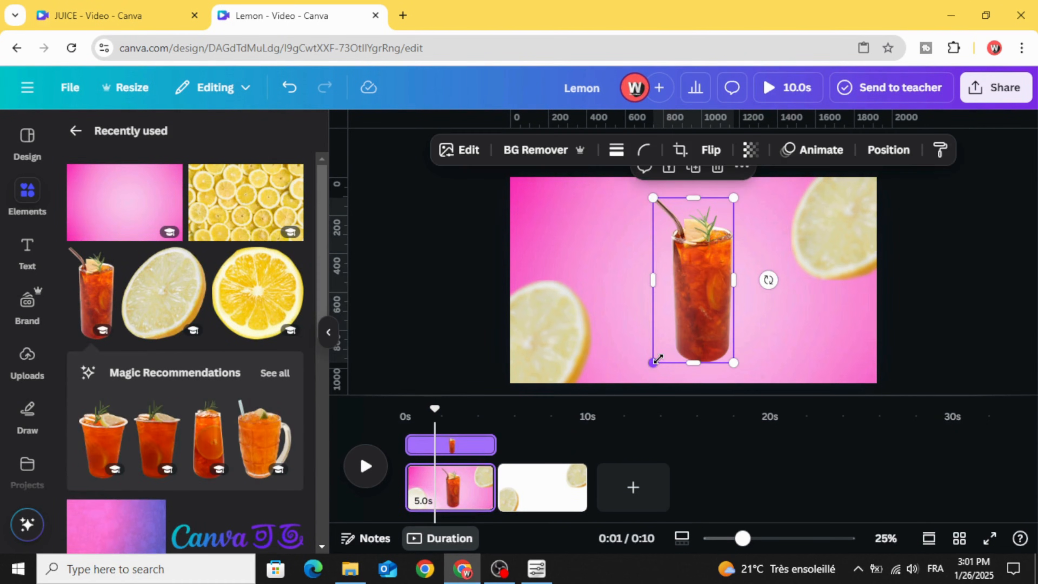
drag(655, 360, 672, 331)
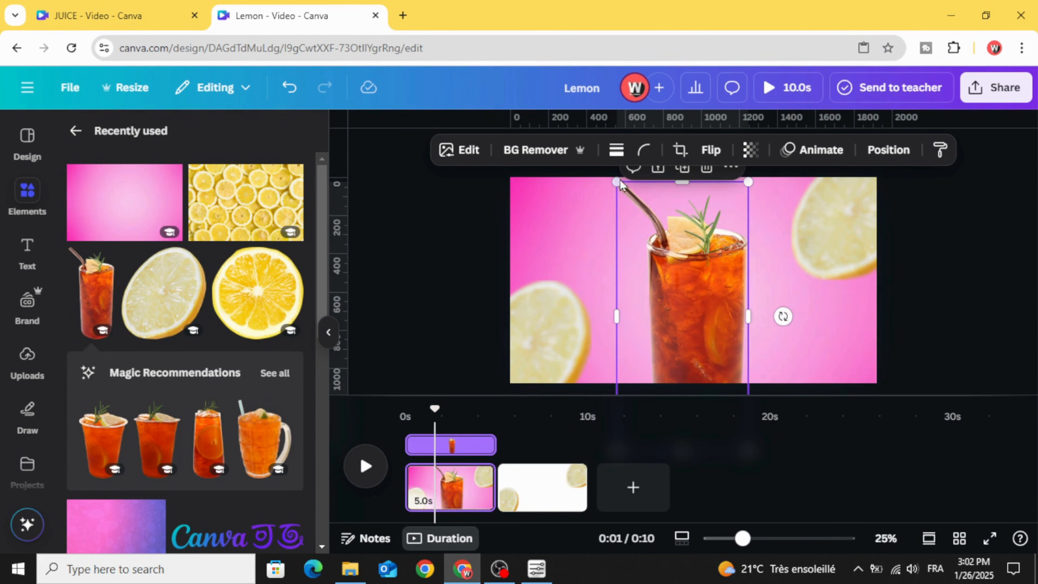
drag(683, 268, 680, 271)
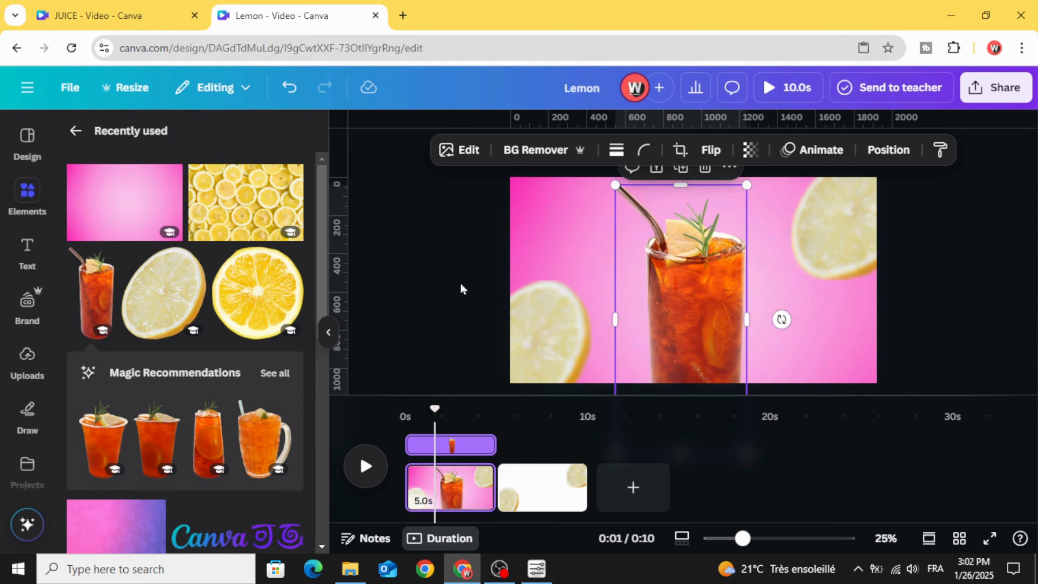
click(465, 323)
Delete the white second page and duplicate the first page
click(566, 475)
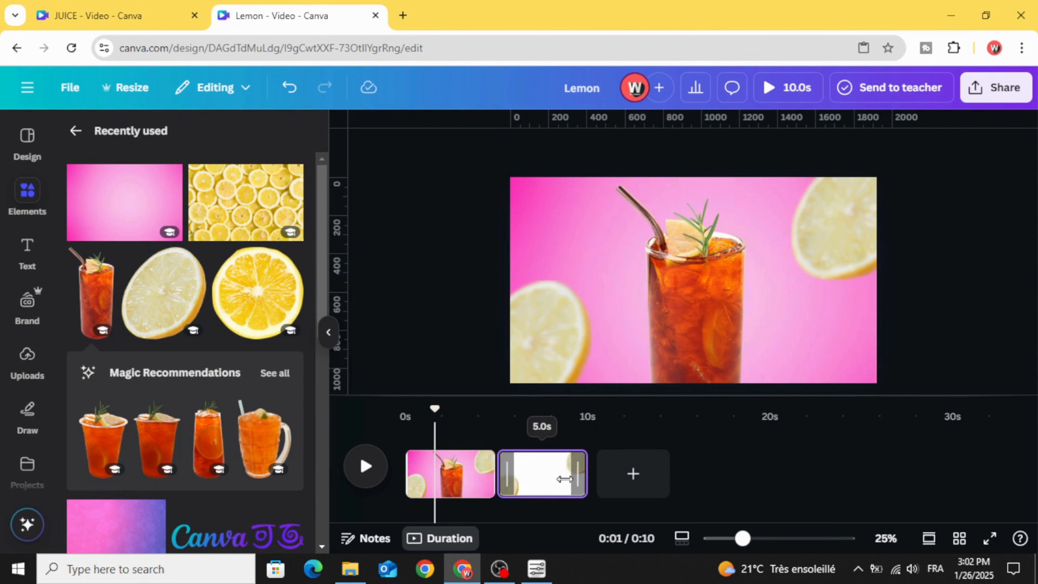
click(568, 463)
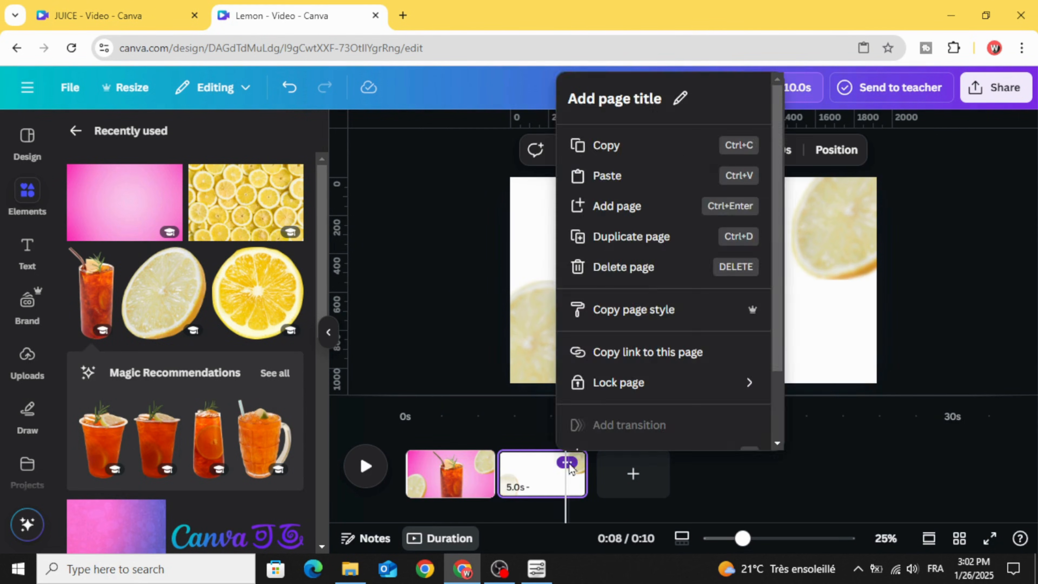
click(645, 277)
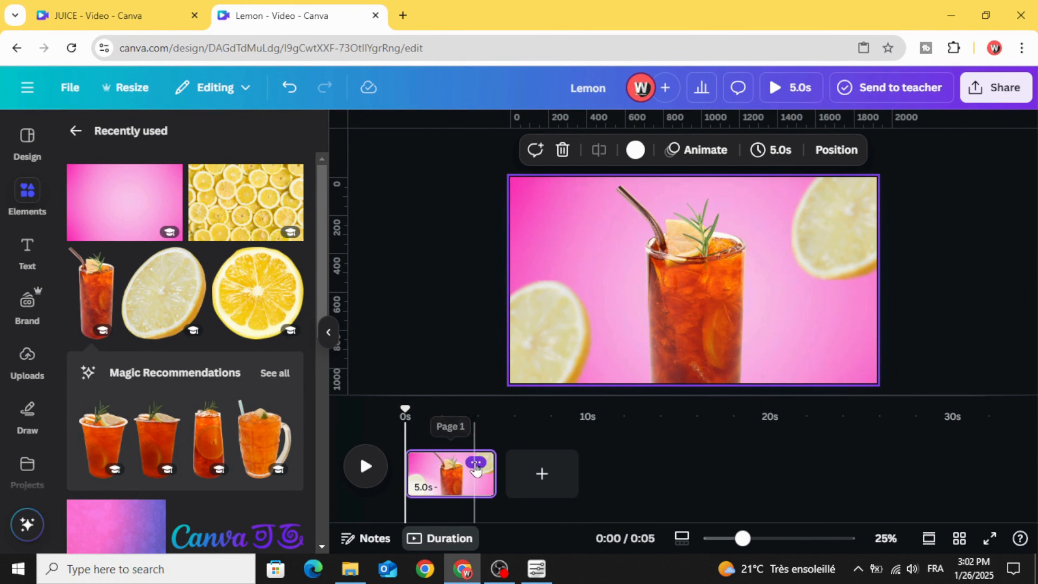
click(476, 462)
click(483, 248)
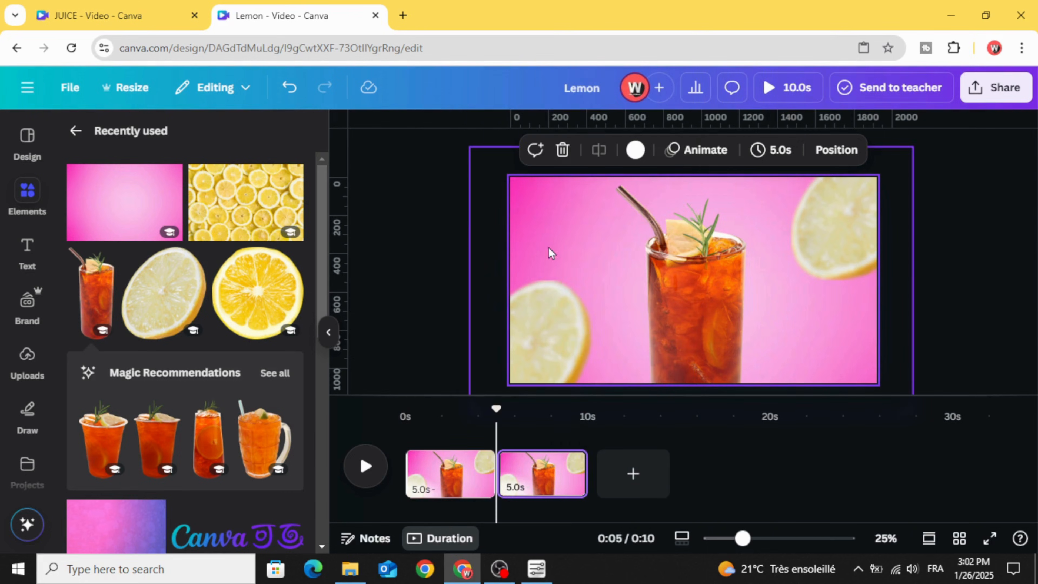
Show the duplicated page's layers, then shrink the lemon slice group and hide it behind the lower part of the glass
right_click(836, 251)
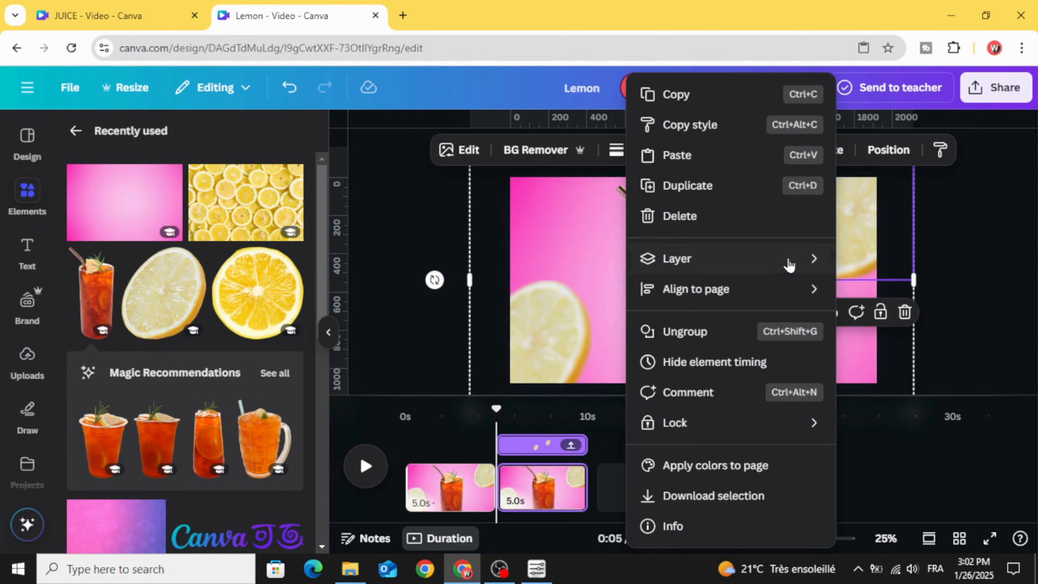
mouse_move(710, 270)
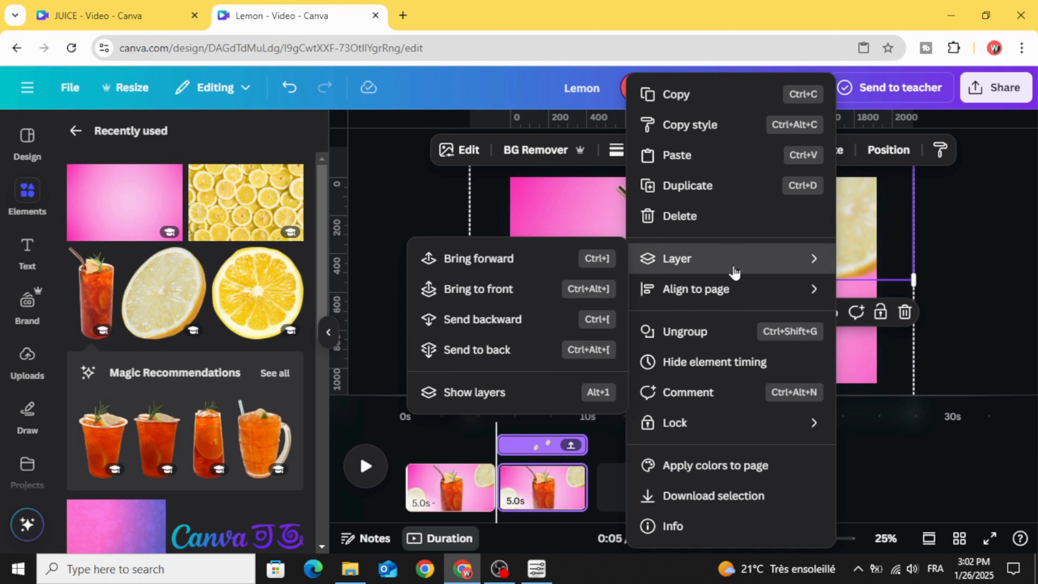
click(540, 395)
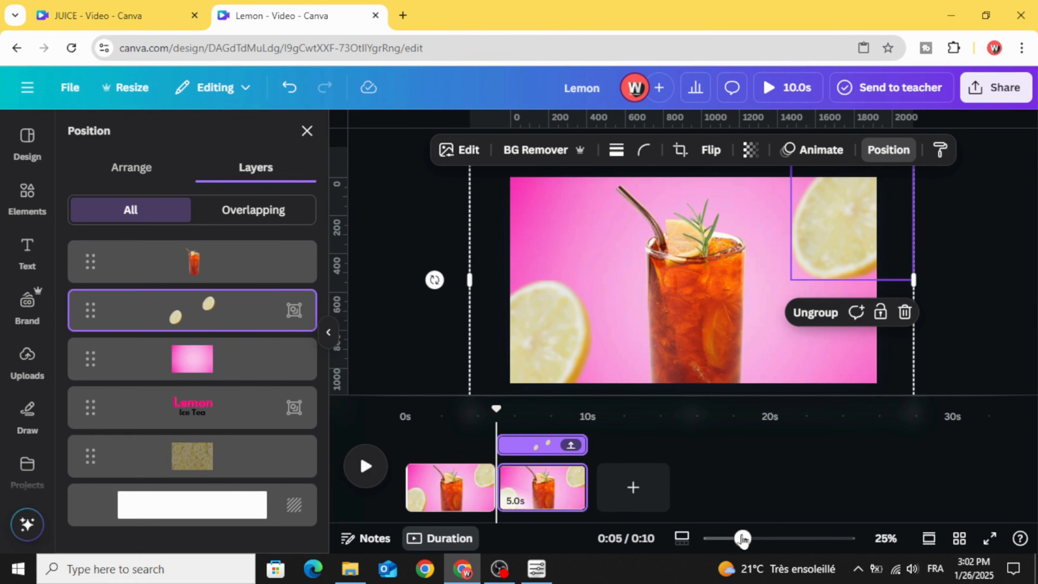
drag(743, 539, 738, 538)
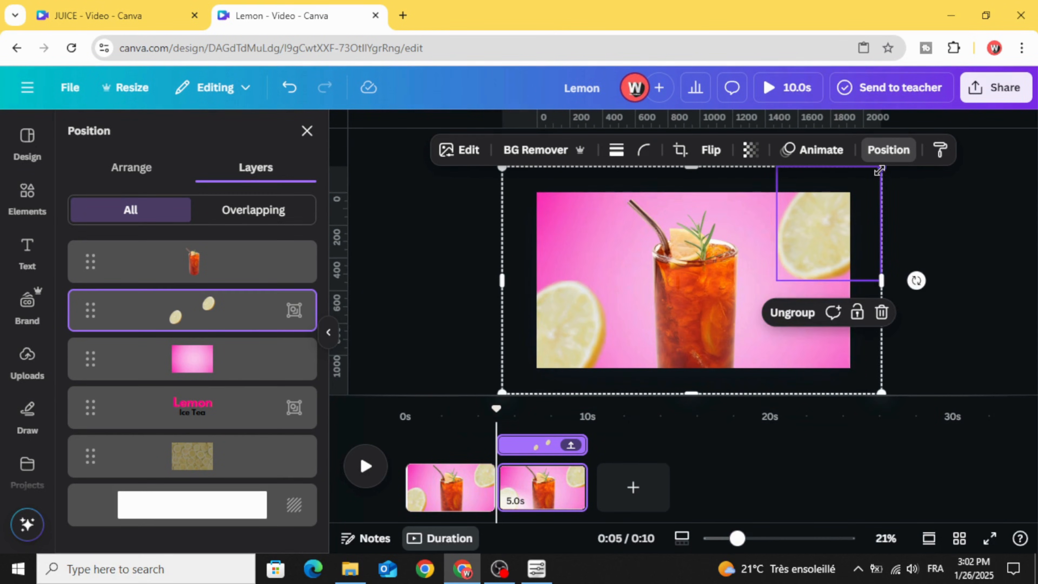
drag(880, 170, 654, 301)
drag(609, 348, 687, 312)
drag(735, 266, 692, 337)
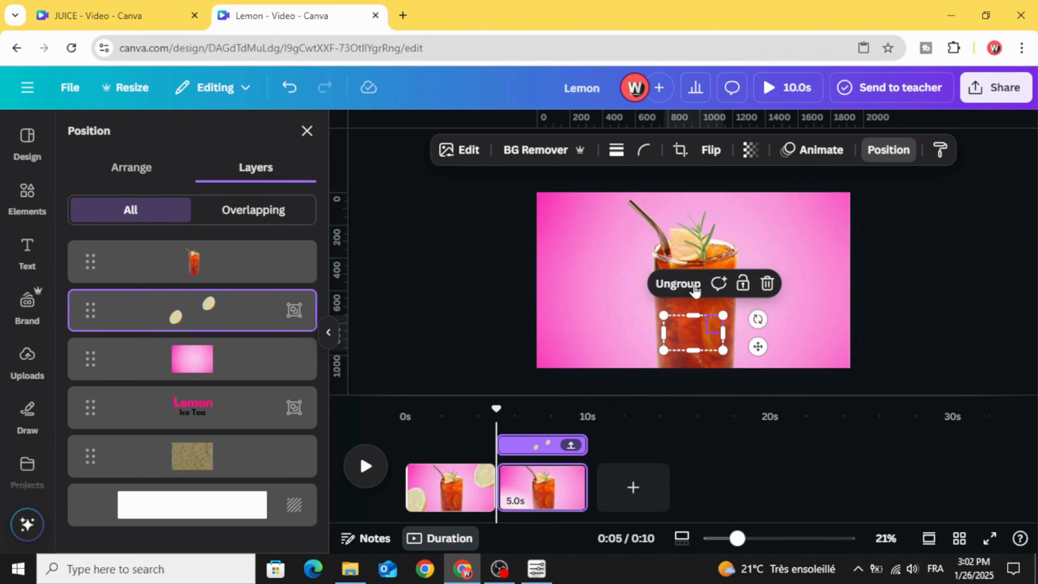
click(495, 283)
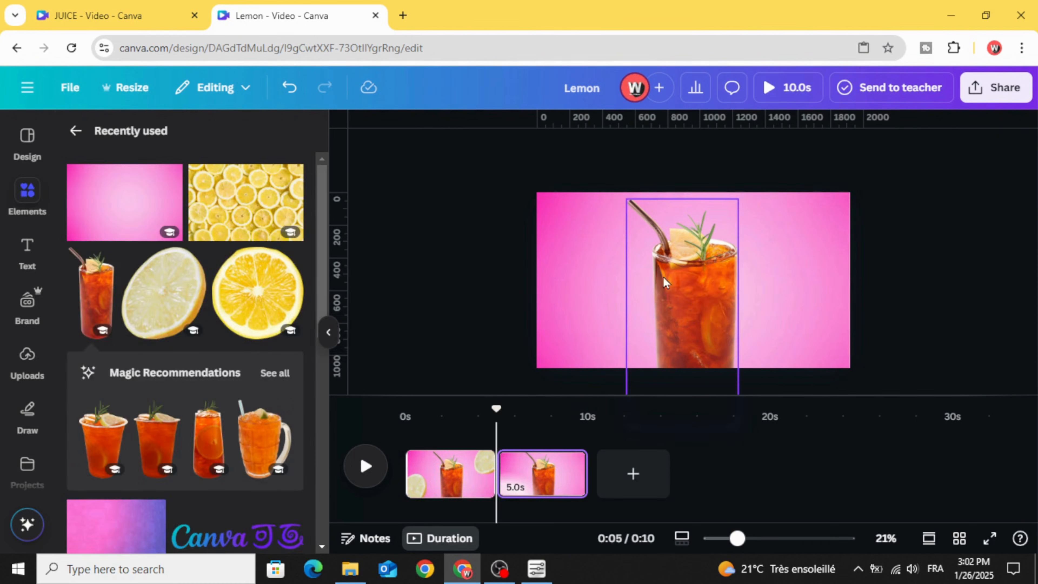
Lower the glass on the second page and slide the pink gradient down to cover only the bottom third
click(691, 272)
drag(692, 264, 696, 300)
click(583, 289)
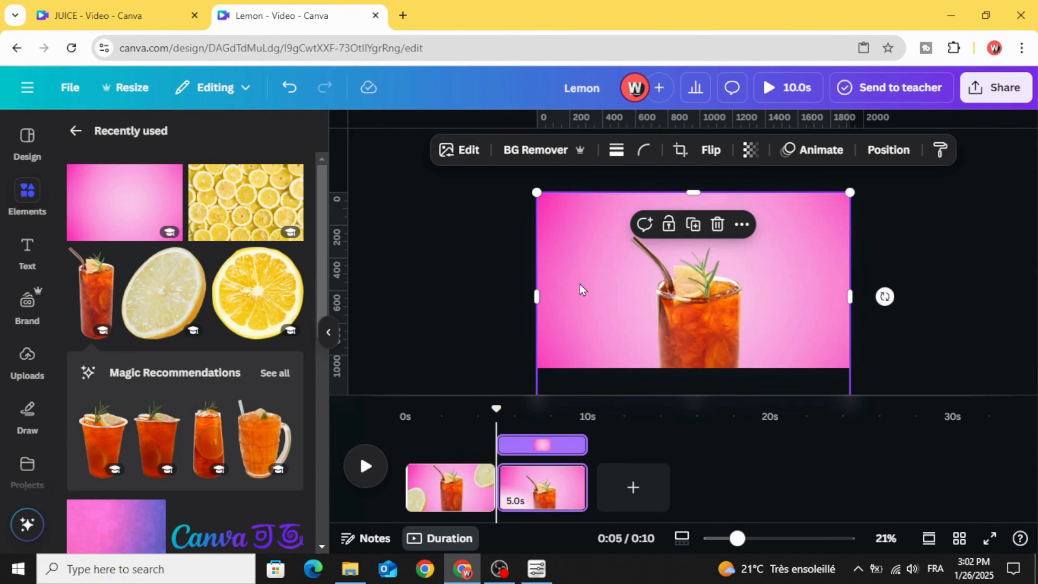
drag(590, 217, 591, 329)
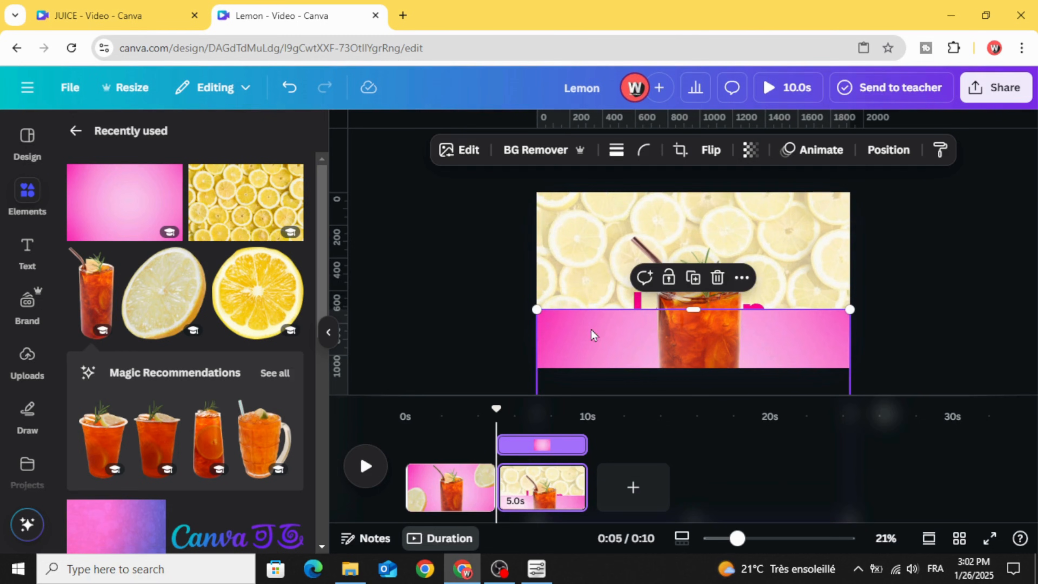
click(492, 287)
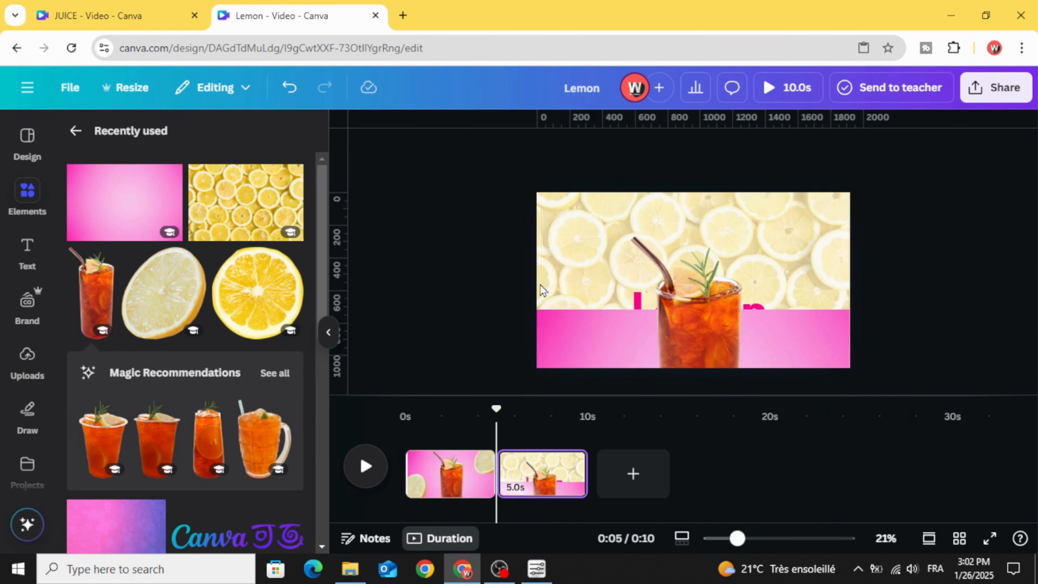
Move the "Lemon Ice Tea" text group up to the top of the second page, above the glass
click(632, 303)
drag(632, 303, 622, 209)
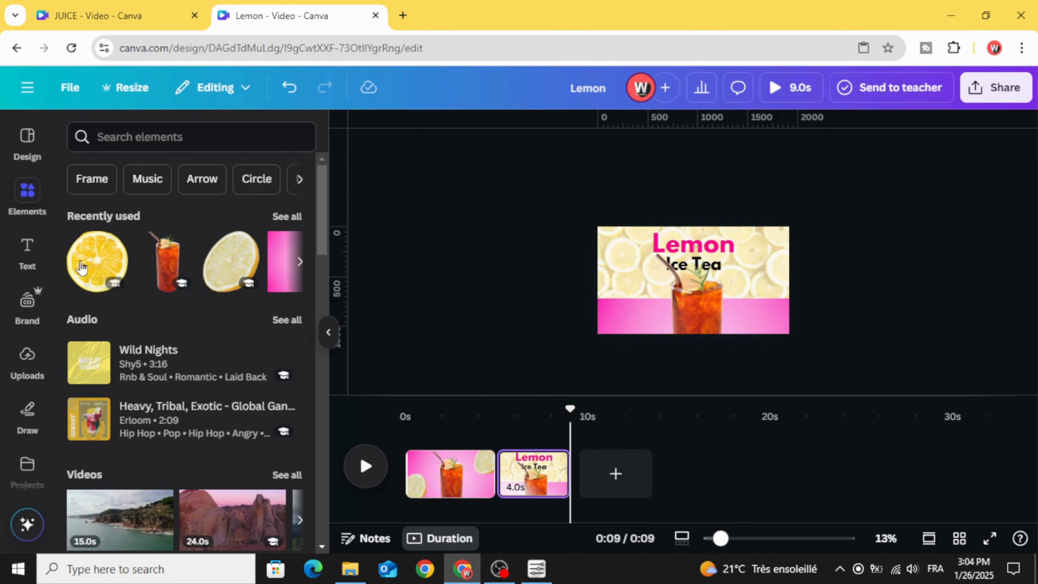
Add the Slice of Lemon image and move it to the second page's lower-right corner, partly below the page edge
click(116, 245)
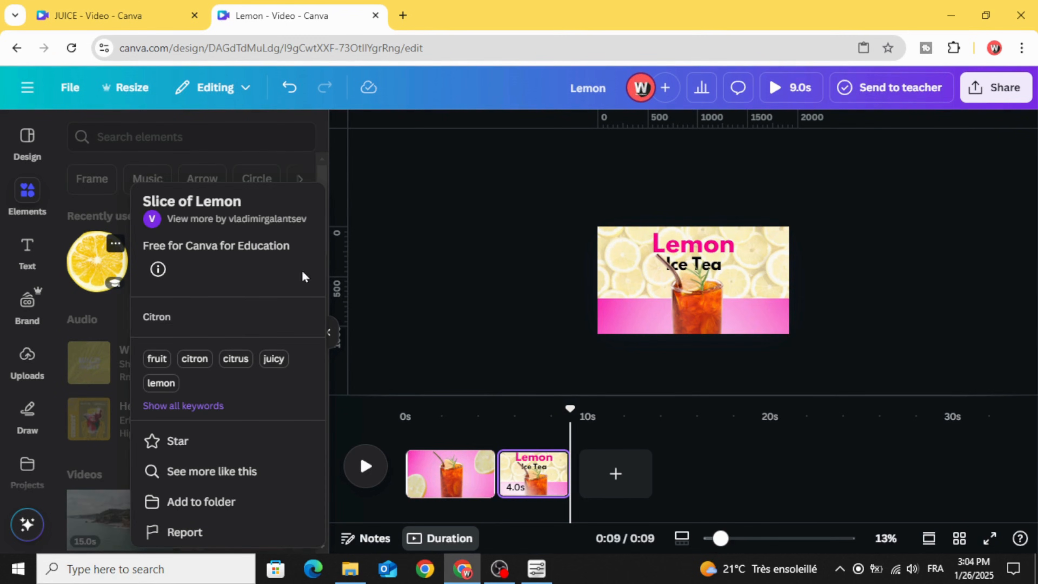
click(92, 263)
click(88, 263)
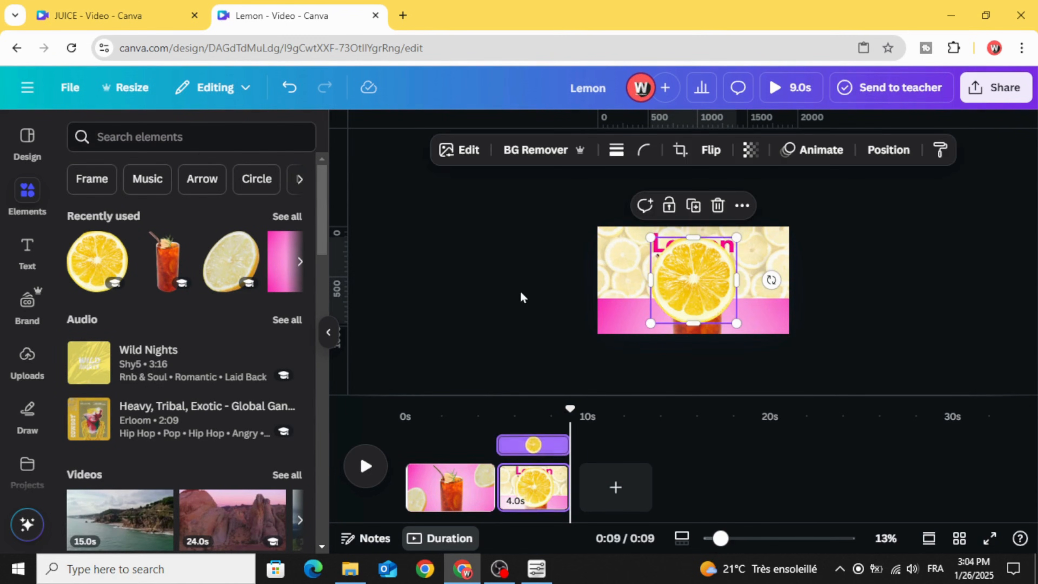
drag(652, 302, 706, 334)
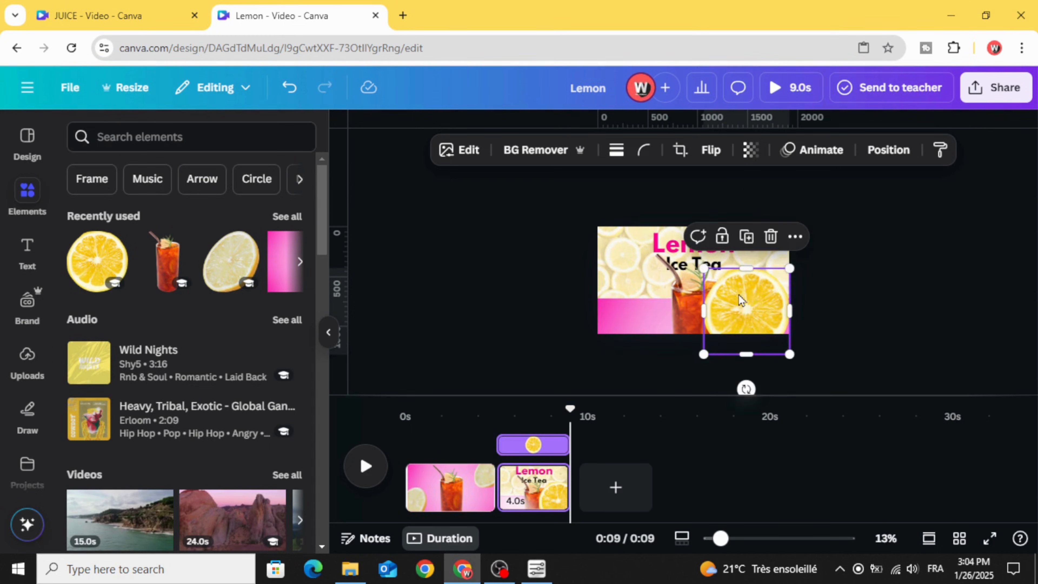
Show the page's layers, place the yellow lemon slice beneath the glass layer, and move it off the page's lower-right corner
right_click(739, 294)
mouse_move(838, 266)
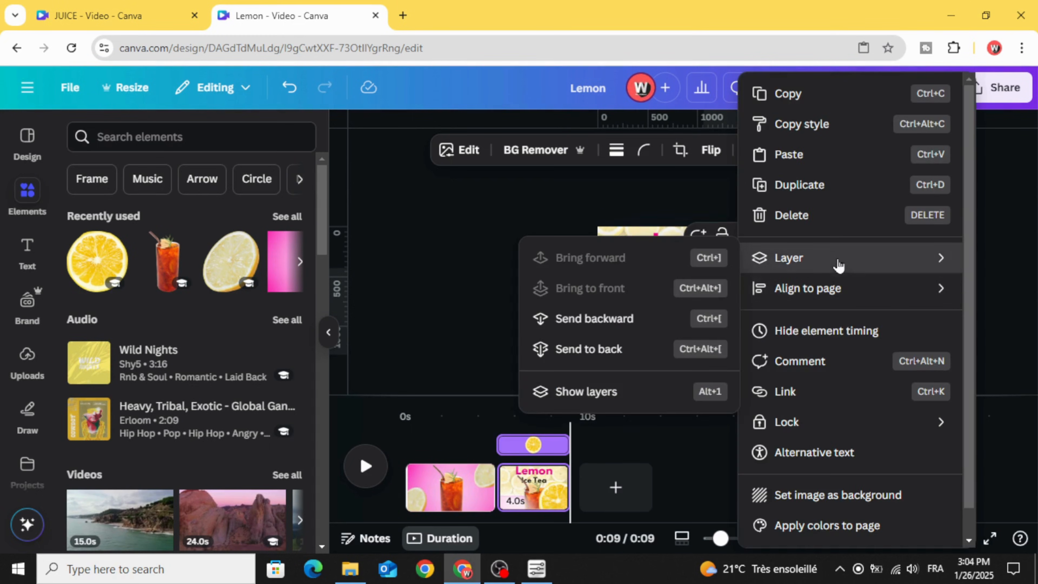
click(600, 403)
drag(223, 265, 223, 311)
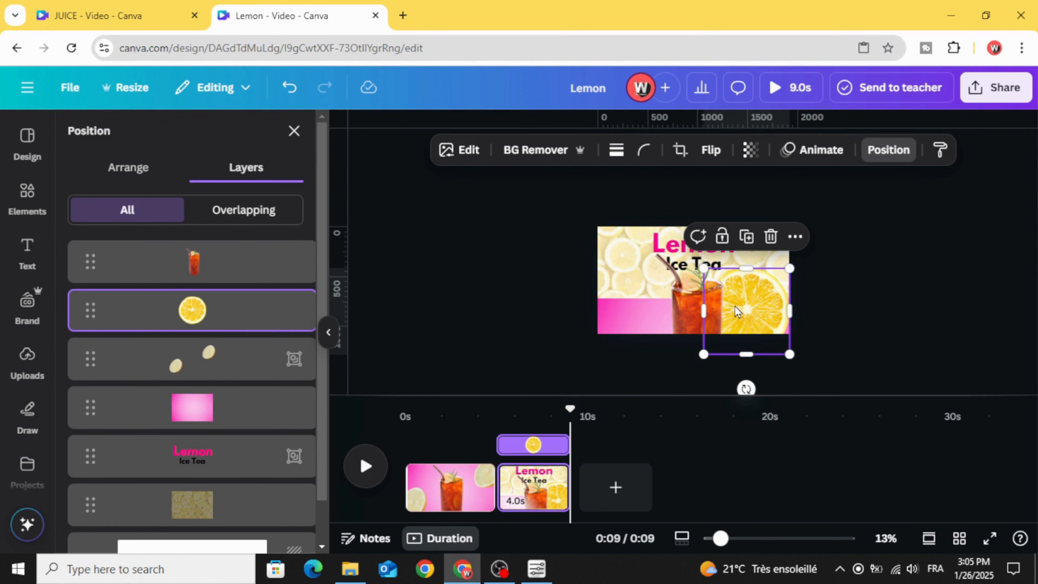
drag(771, 337, 832, 385)
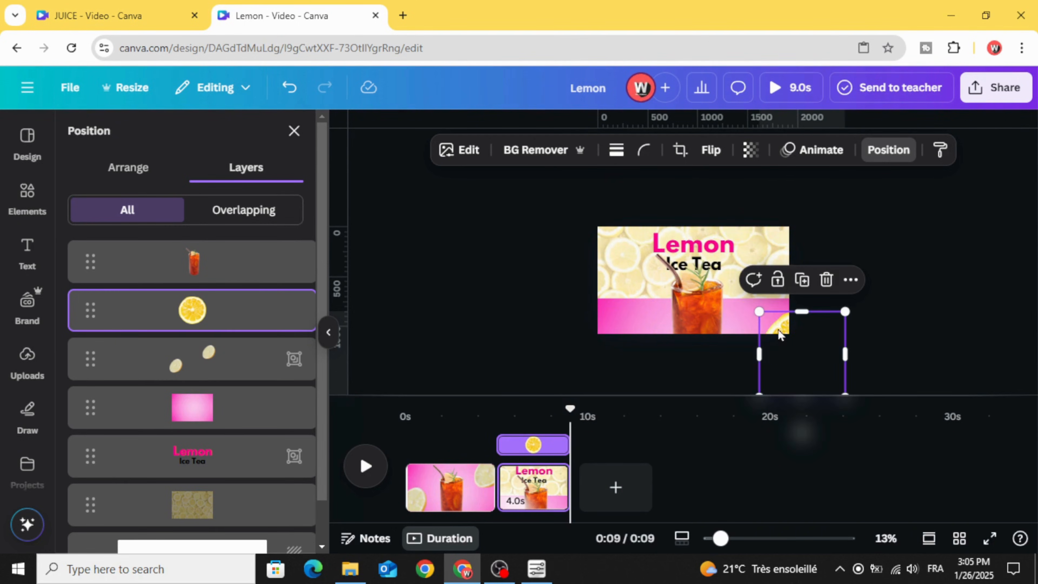
drag(778, 334, 799, 352)
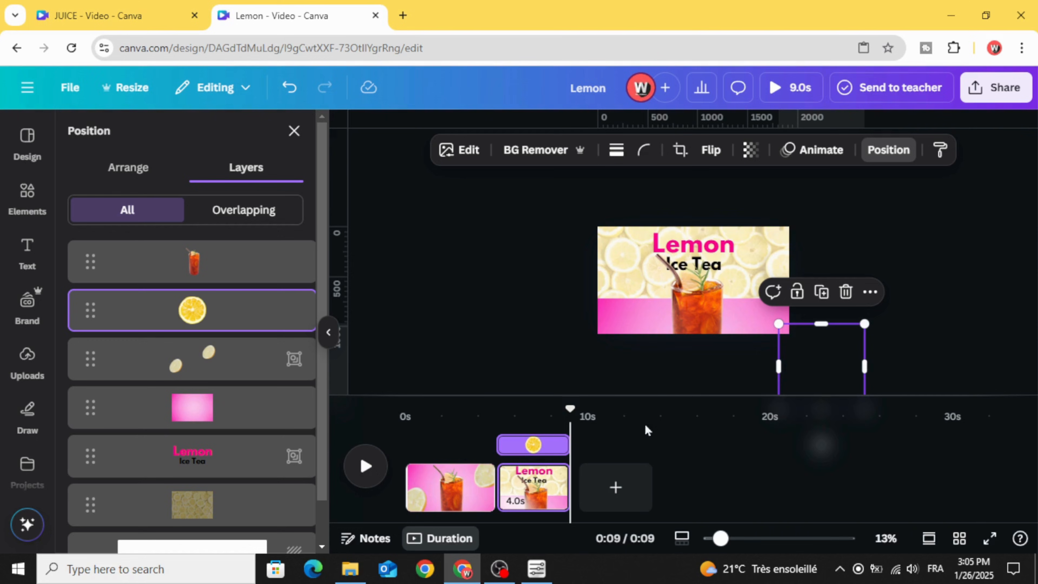
Duplicate the second page, then rotate the copy's pink gradient a quarter turn and place it over the left half
mouse_move(551, 481)
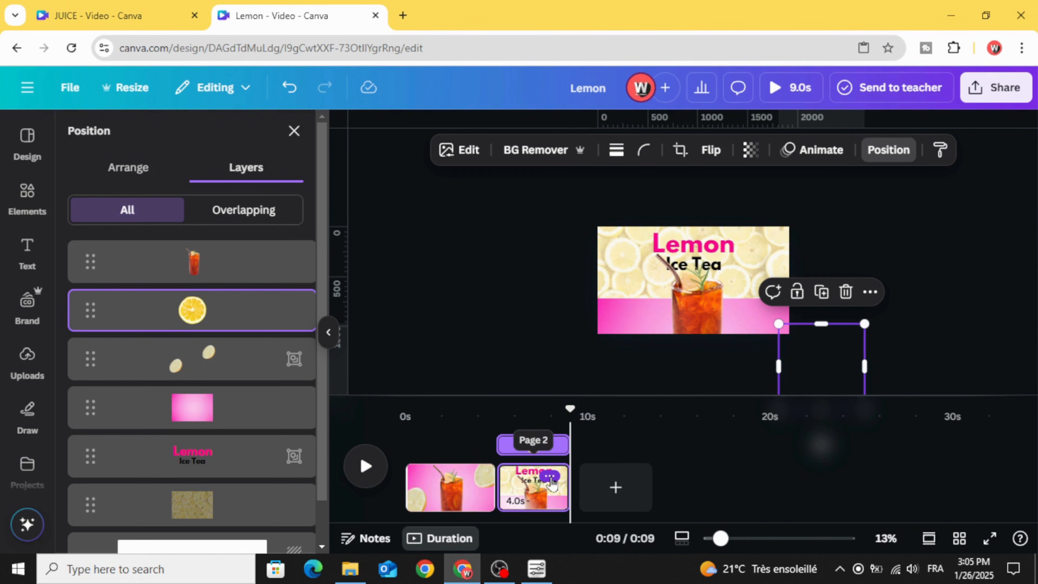
click(550, 478)
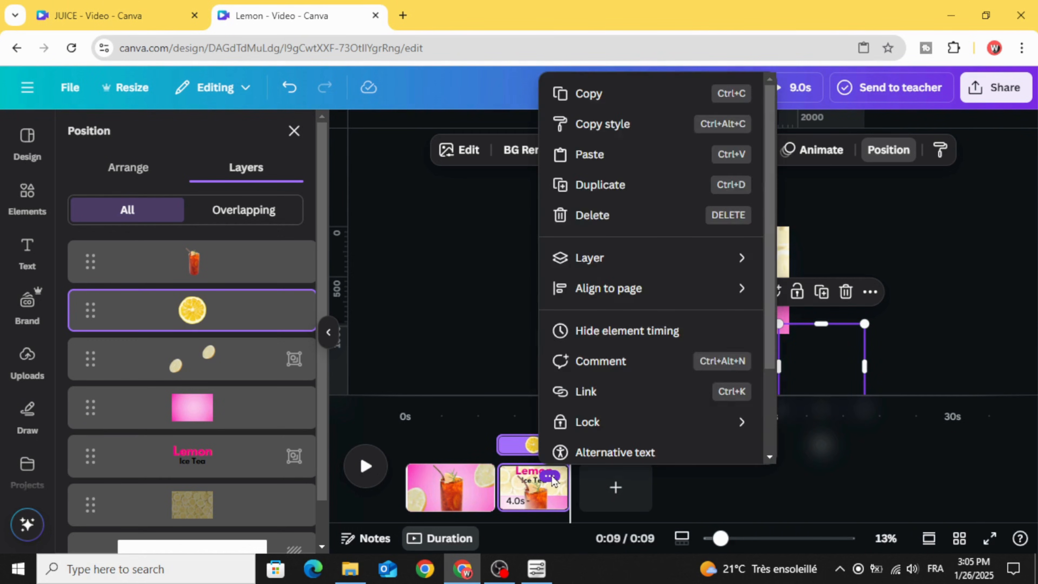
click(621, 247)
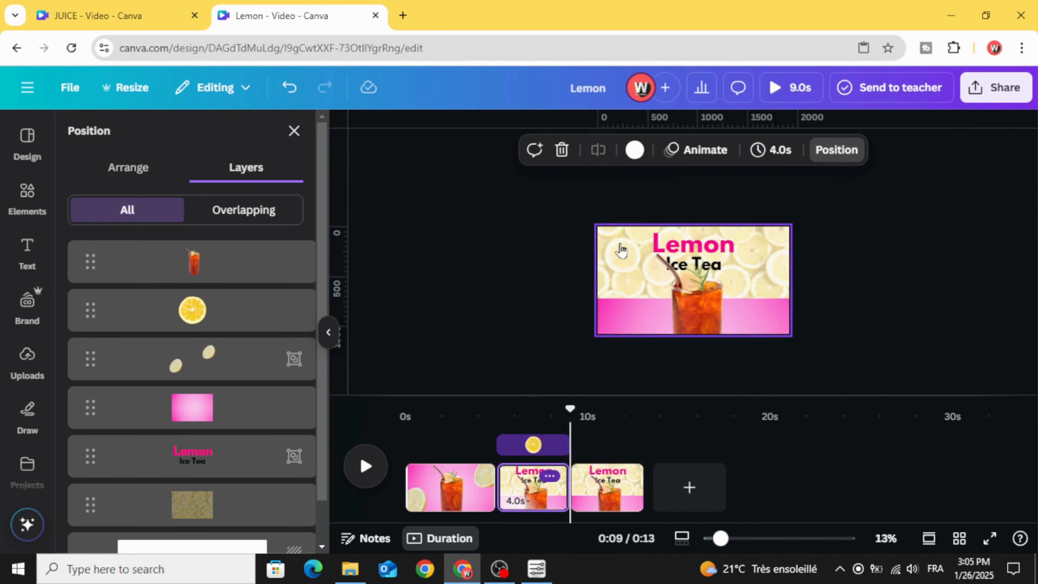
click(768, 326)
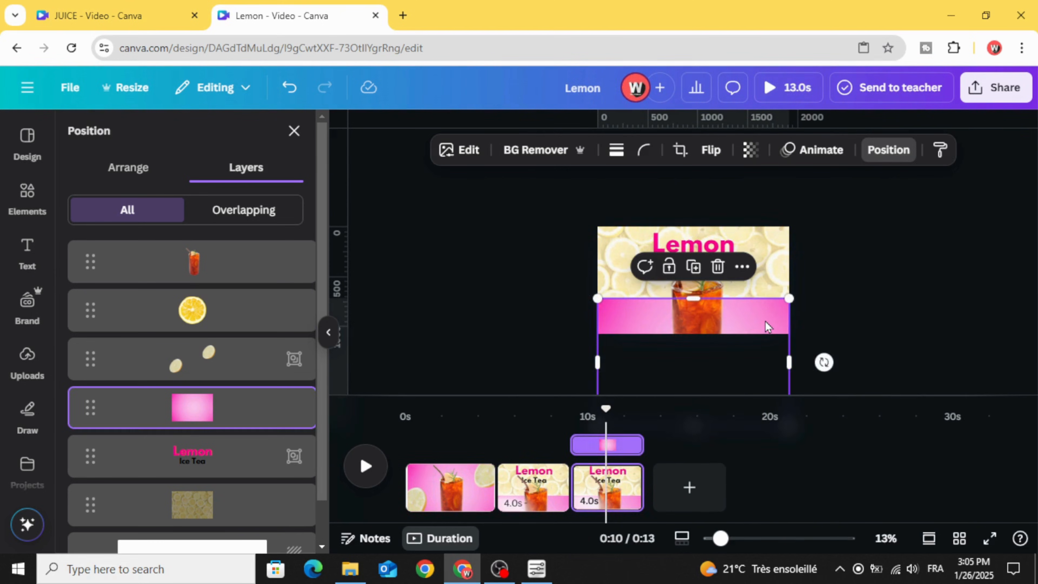
drag(824, 363, 691, 420)
drag(676, 378, 614, 303)
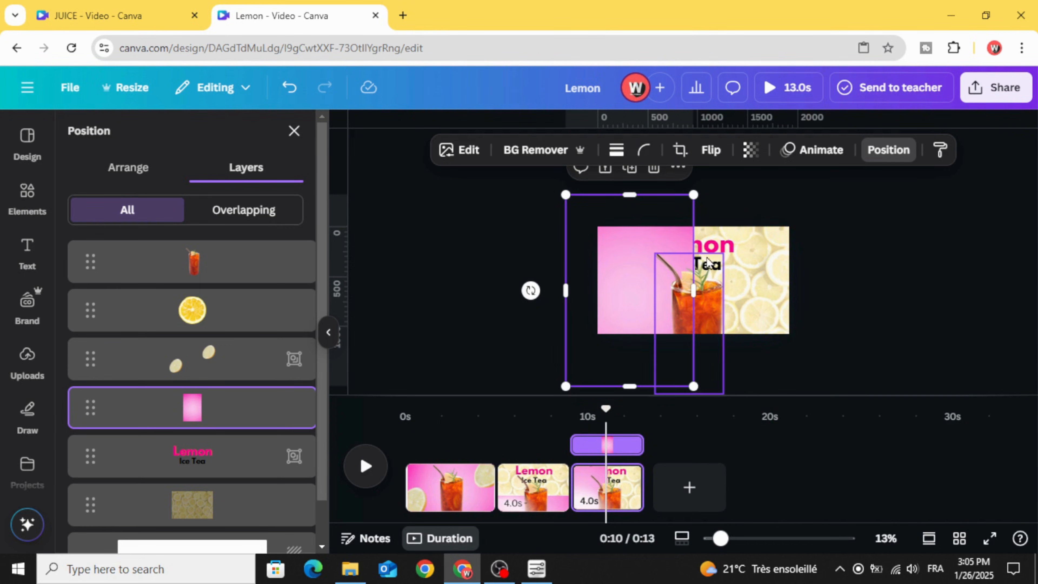
Move the "Lemon Ice Tea" text group to the upper right of the third page, beside the pink gradient
click(713, 248)
drag(713, 248, 764, 247)
drag(689, 232, 691, 232)
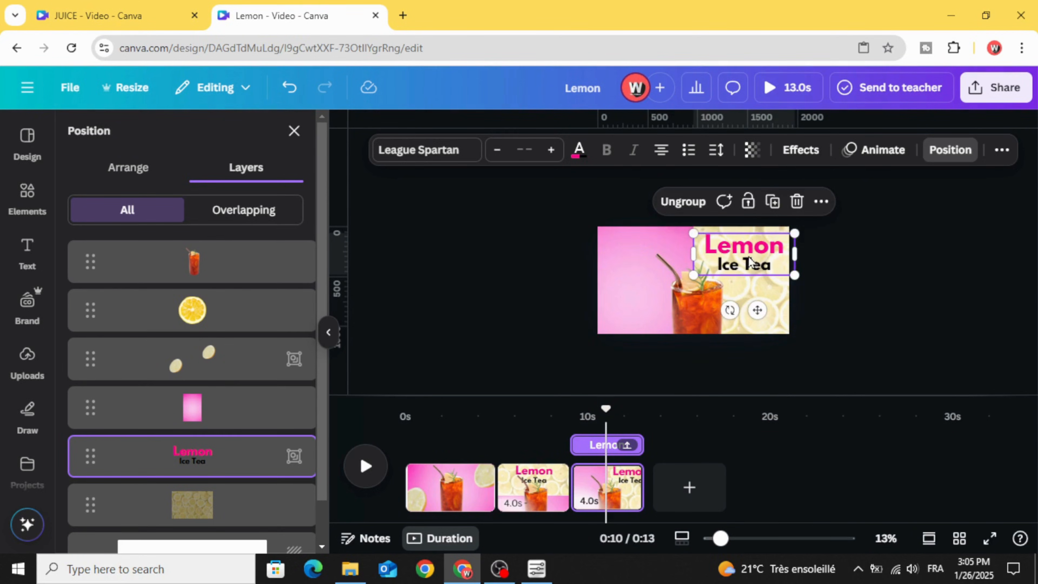
Bring the off-page lemon slice onto the third page, shrink and tilt it, and place it below the text beside the glass
click(214, 314)
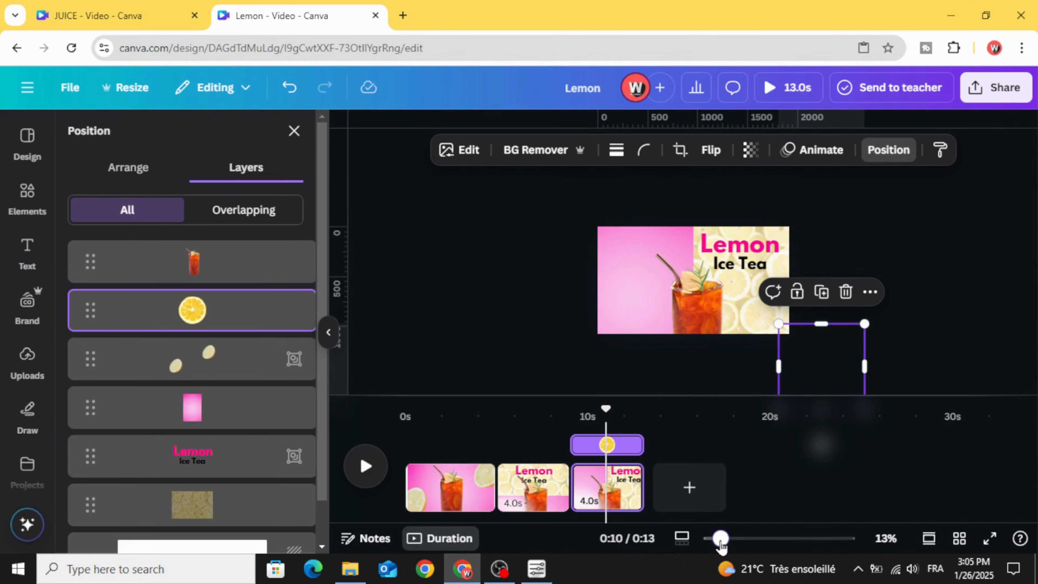
drag(797, 360, 758, 326)
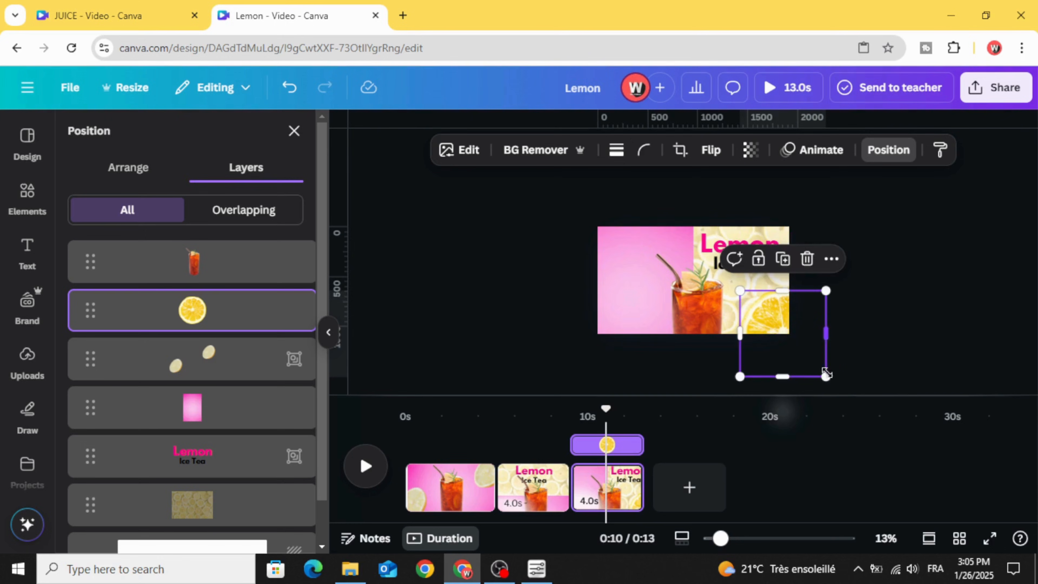
drag(811, 375, 762, 322)
drag(752, 369, 688, 278)
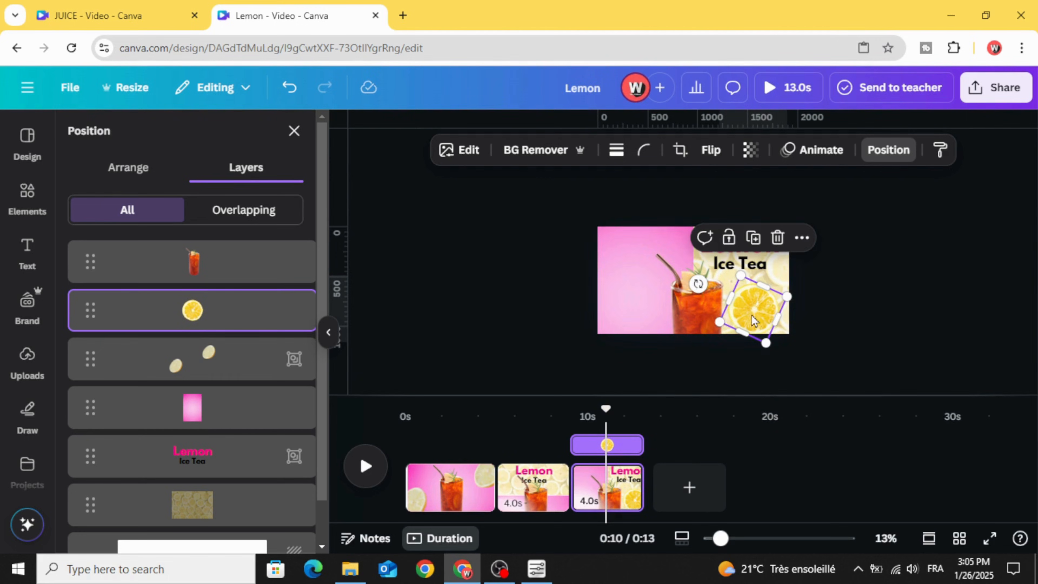
drag(752, 318, 755, 310)
Duplicate the third page to create a fourth page
click(604, 487)
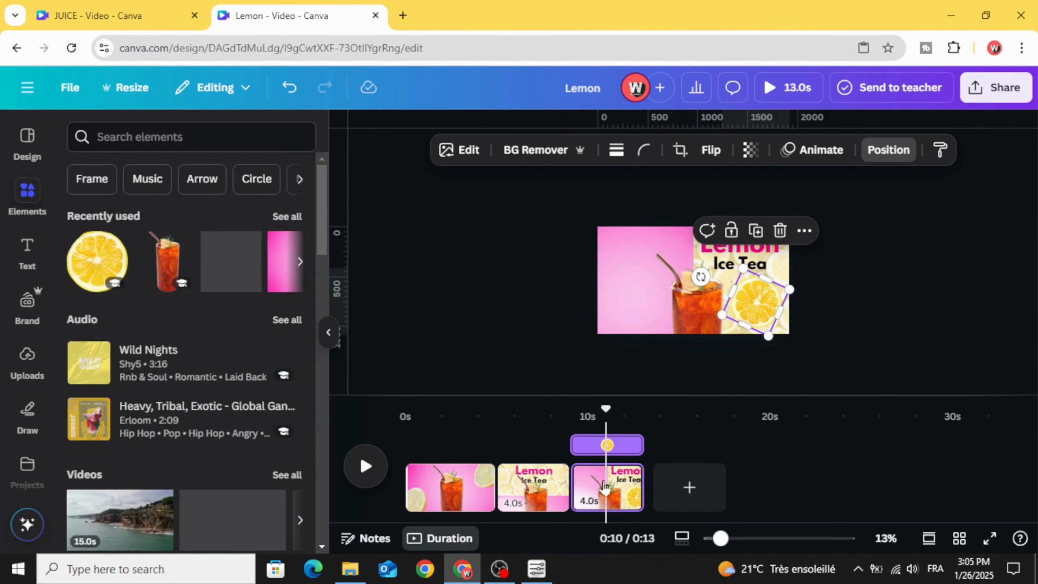
click(623, 476)
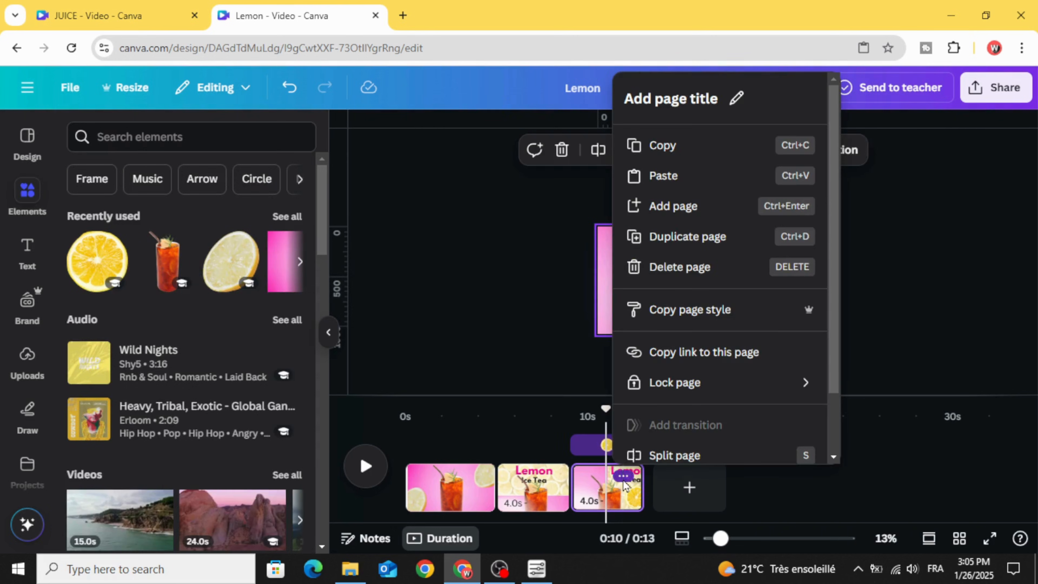
click(686, 245)
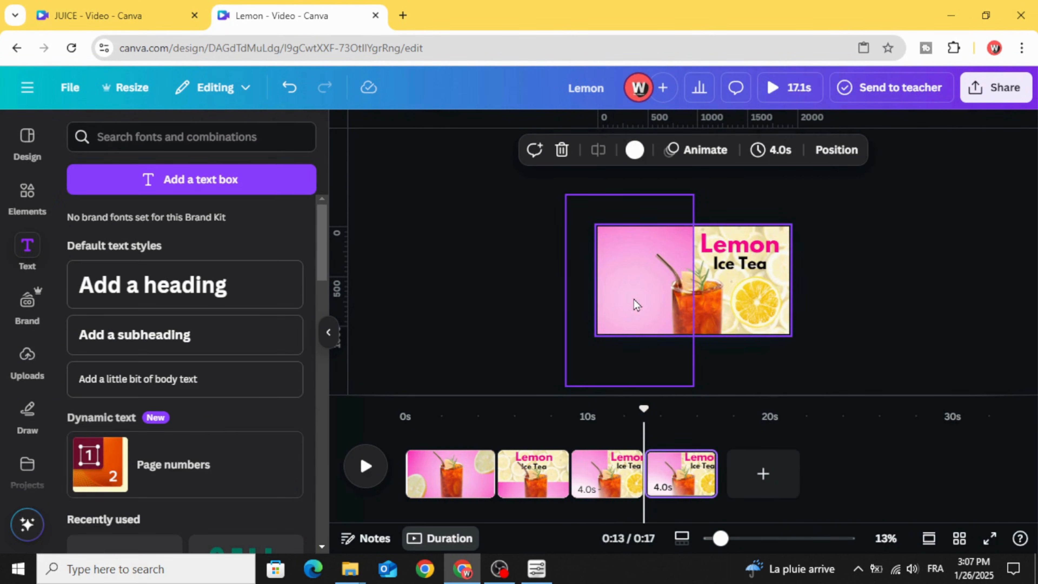
Enlarge the pink gradient to cover the whole fourth page, and scale the lemon slice up behind the glass to nearly fill it
click(633, 299)
click(677, 492)
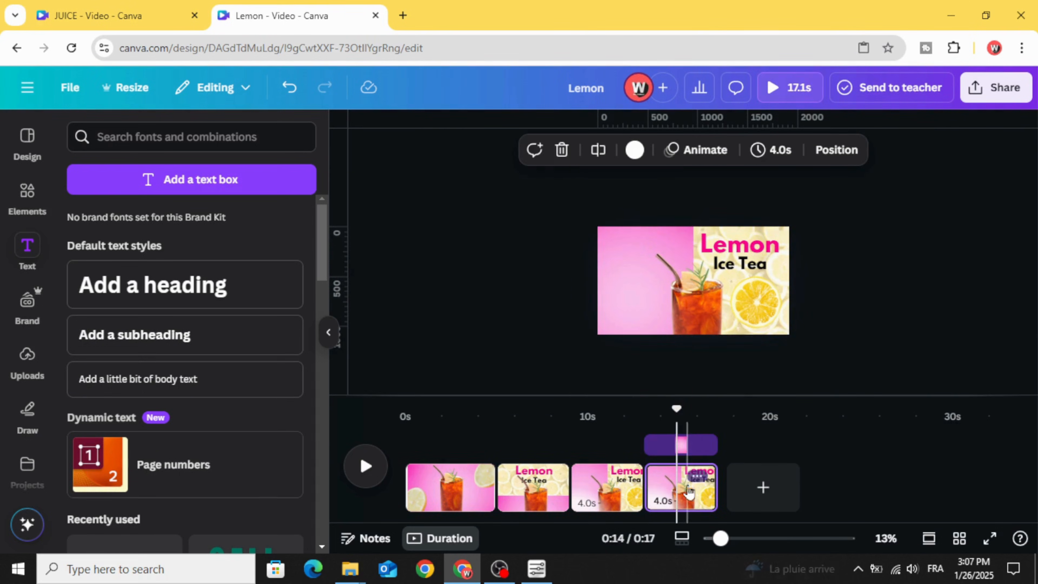
click(636, 292)
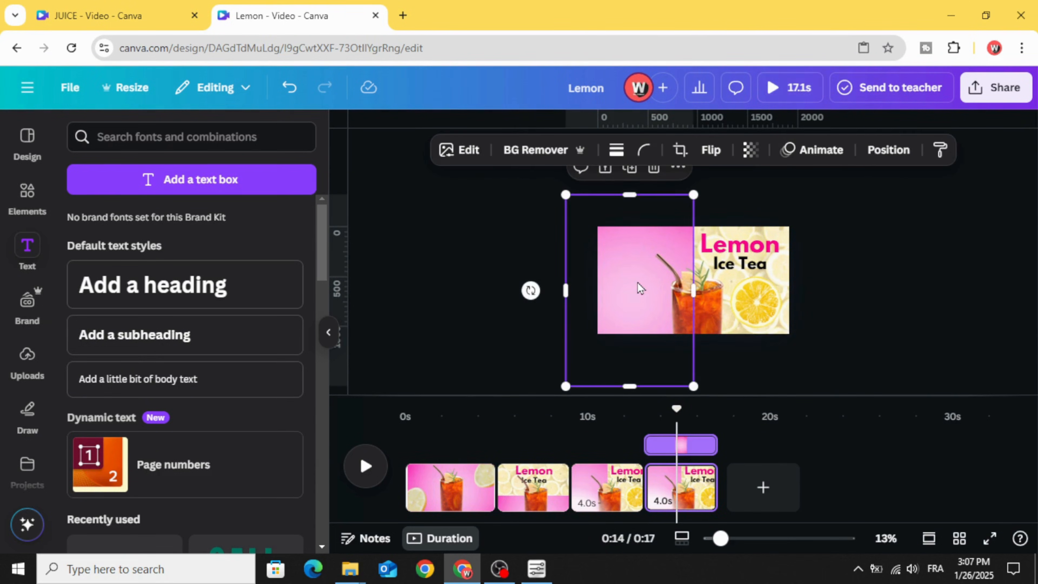
drag(691, 196, 910, 127)
drag(757, 313, 811, 258)
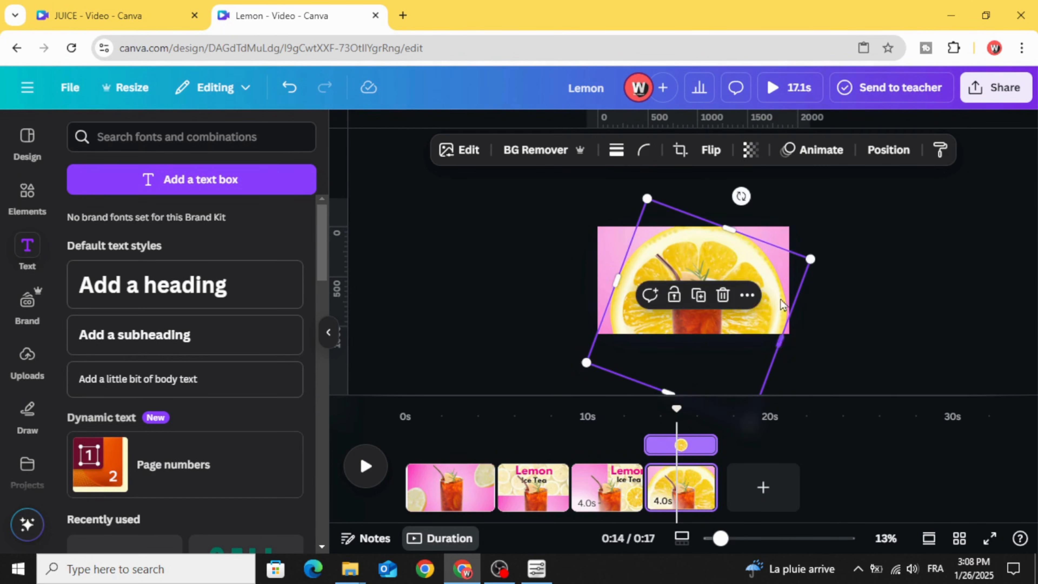
click(584, 306)
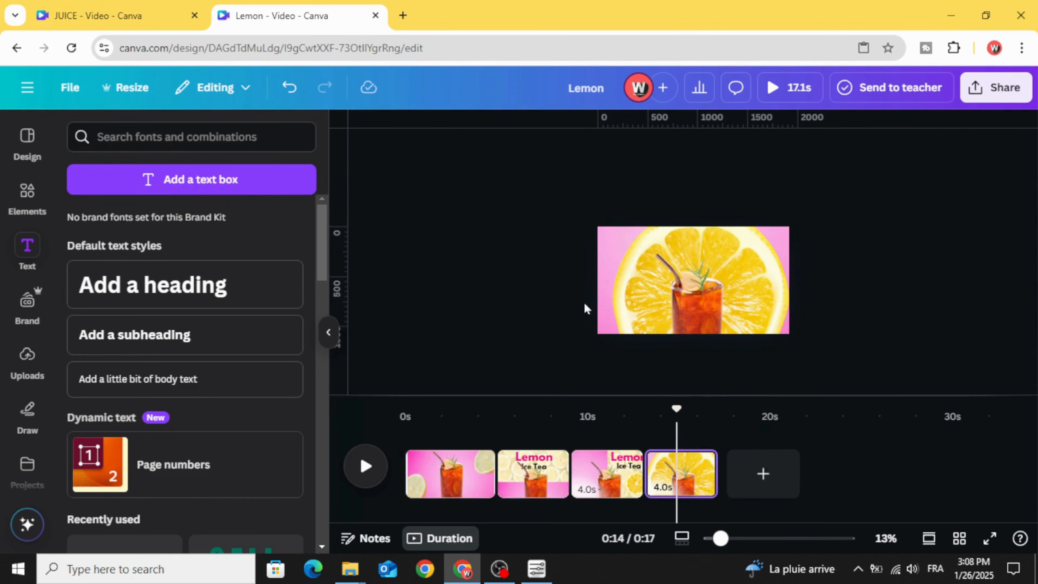
Raise the glass to the middle of the fourth page and extend the page's duration to 4.9 s
click(689, 321)
drag(688, 321, 692, 293)
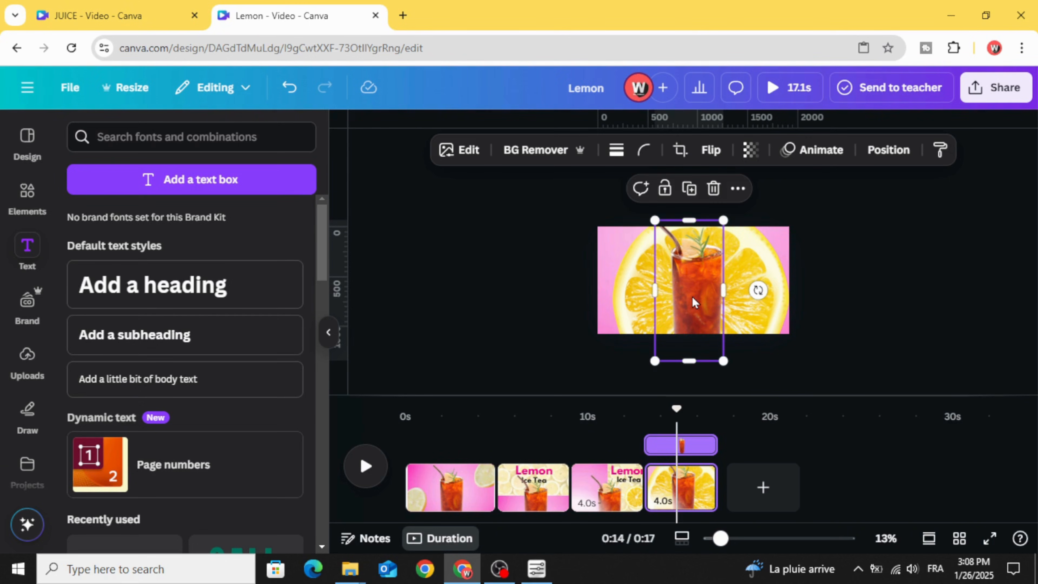
click(552, 291)
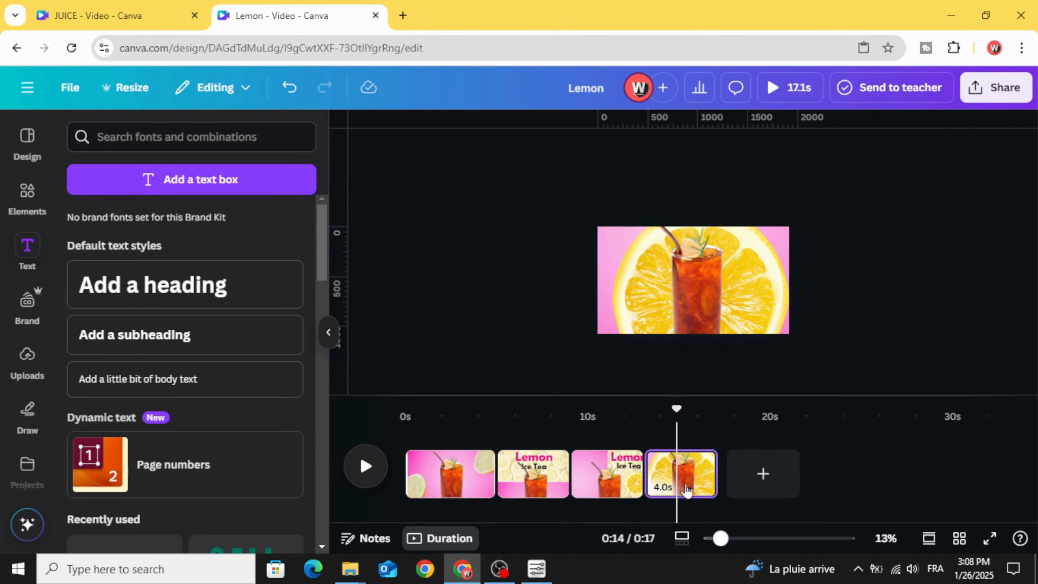
mouse_move(706, 479)
drag(717, 476, 732, 476)
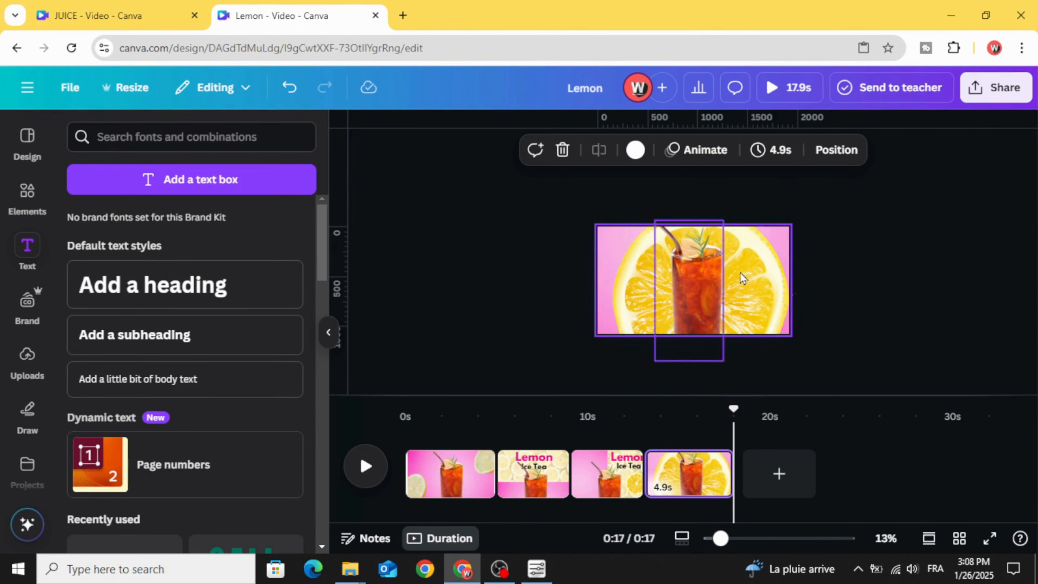
Add a heading reading "FROSTED" to the fourth page and enlarge it to font size 174
click(167, 291)
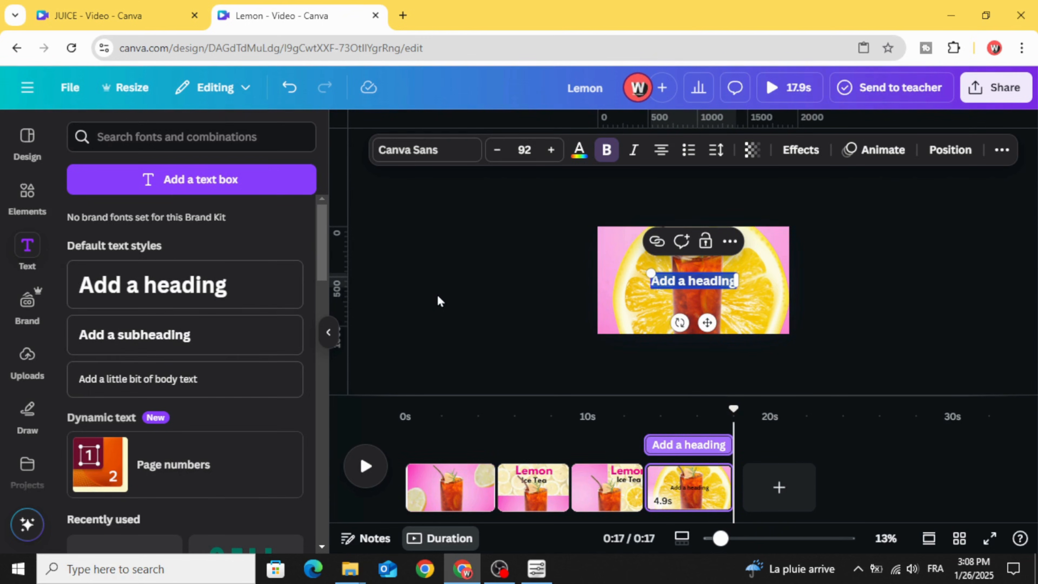
text(FRO)
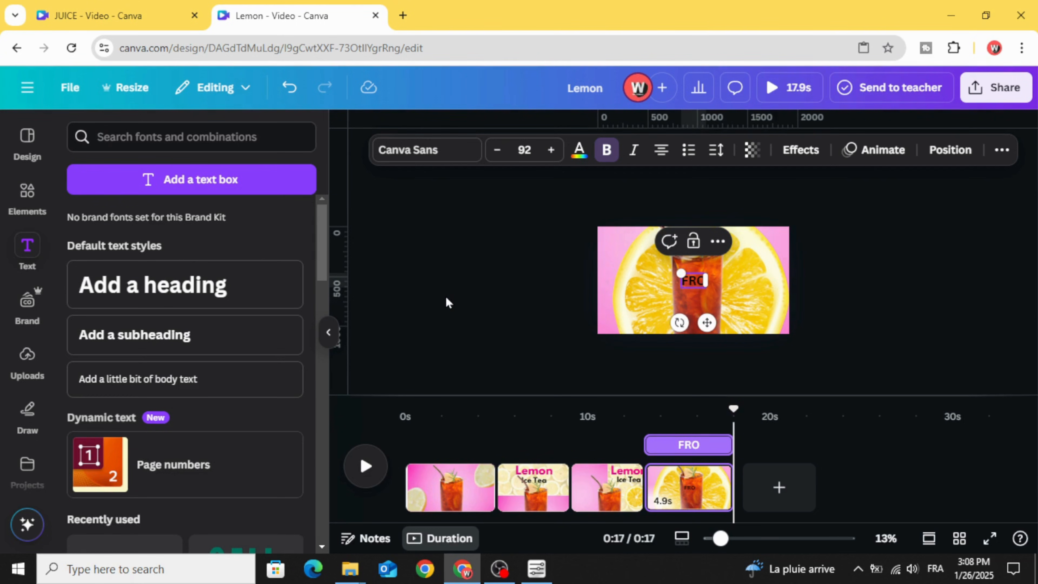
text(STED)
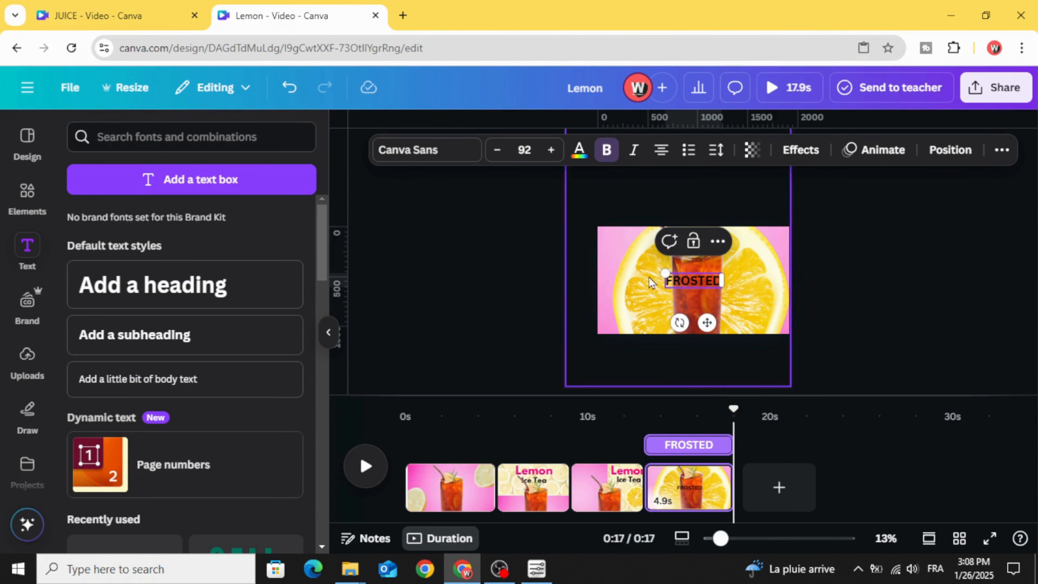
drag(659, 270, 613, 258)
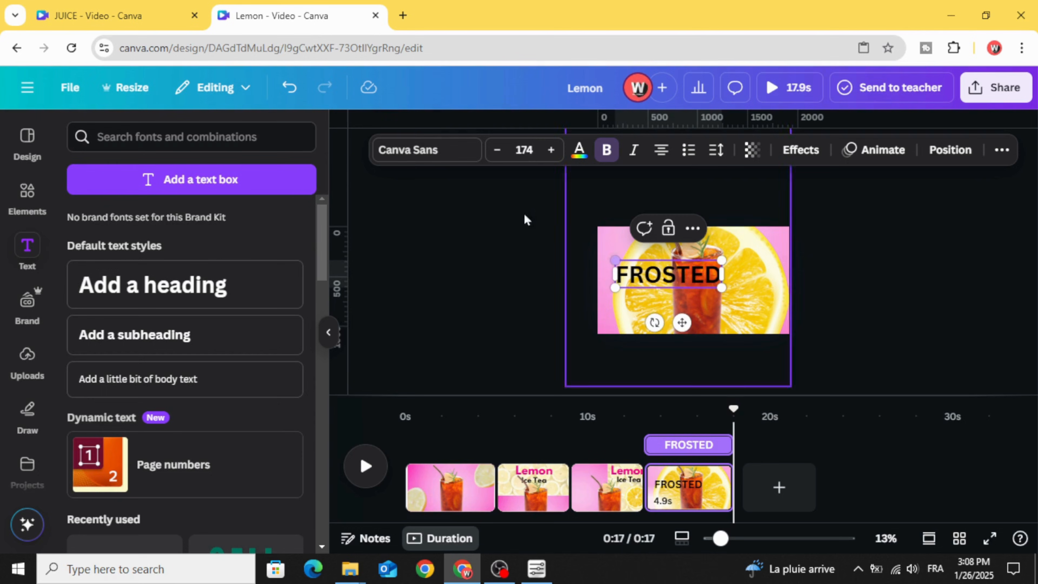
Set the "FROSTED" heading's font to Anton and enlarge it across the glass to font size 307
click(445, 160)
scroll(227, 358, down, 9)
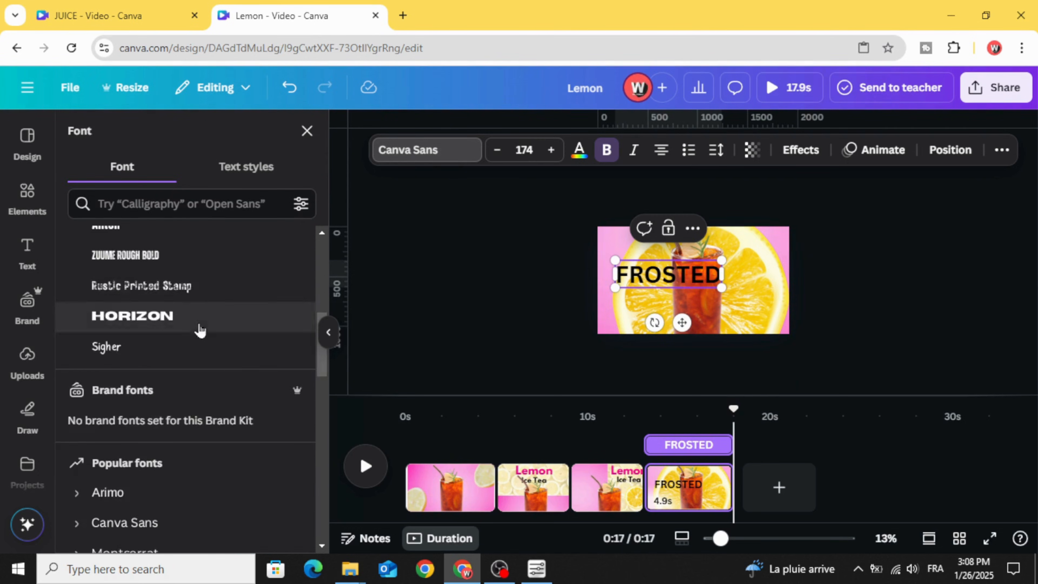
scroll(224, 360, up, 4)
click(199, 380)
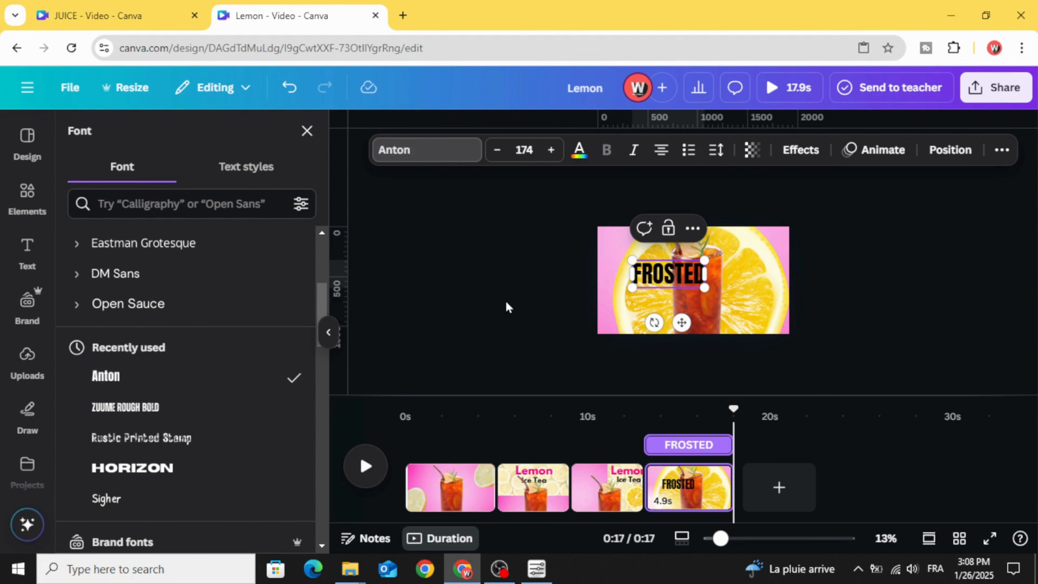
click(645, 275)
drag(700, 289, 761, 311)
Change the "FROSTED" heading's color from black to white, applying the change across all pages
click(579, 154)
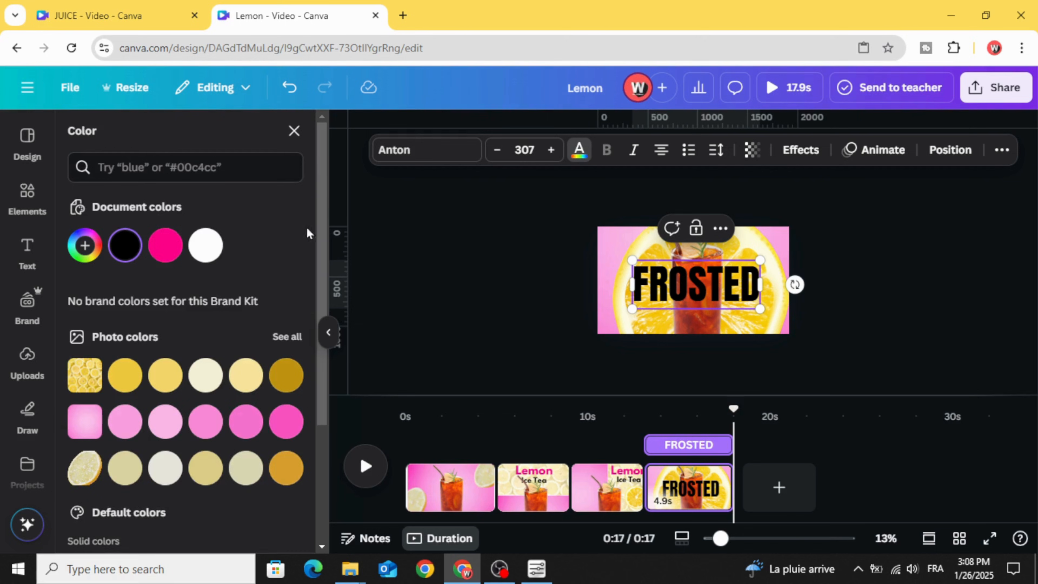
click(205, 245)
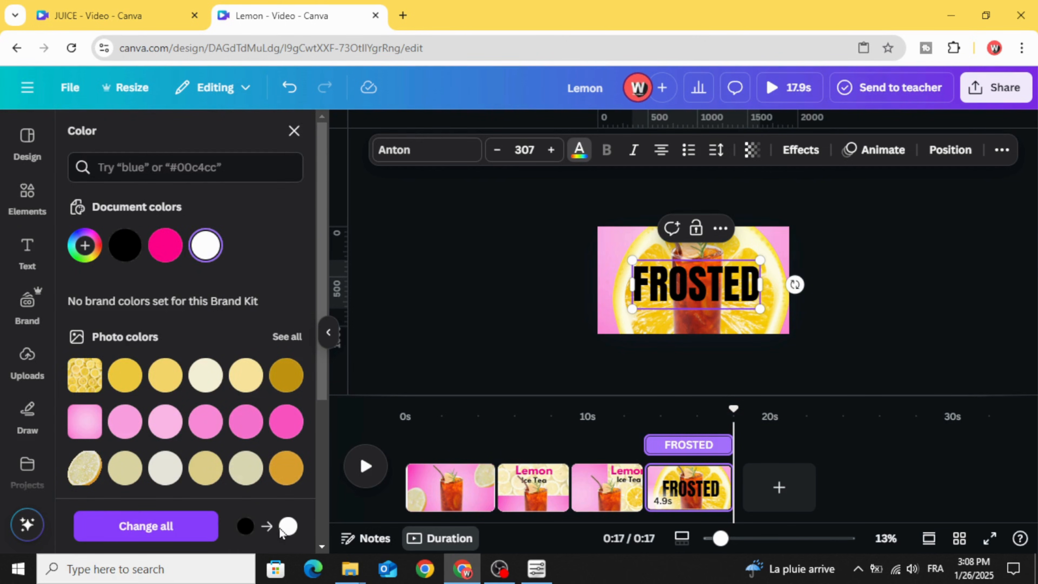
click(165, 535)
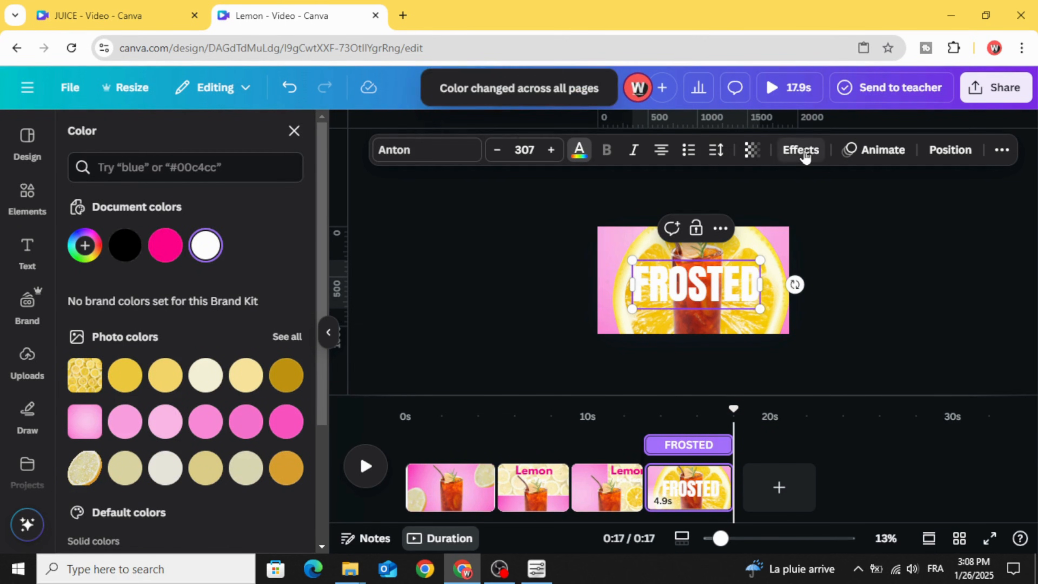
Apply the Lift text effect to the "FROSTED" heading with an intensity of 100
click(802, 151)
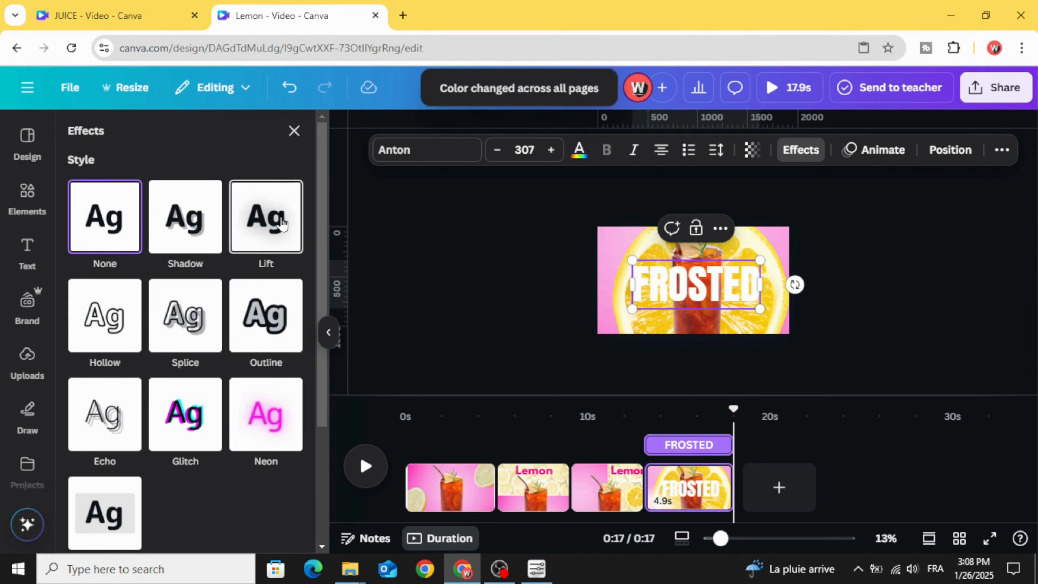
click(268, 223)
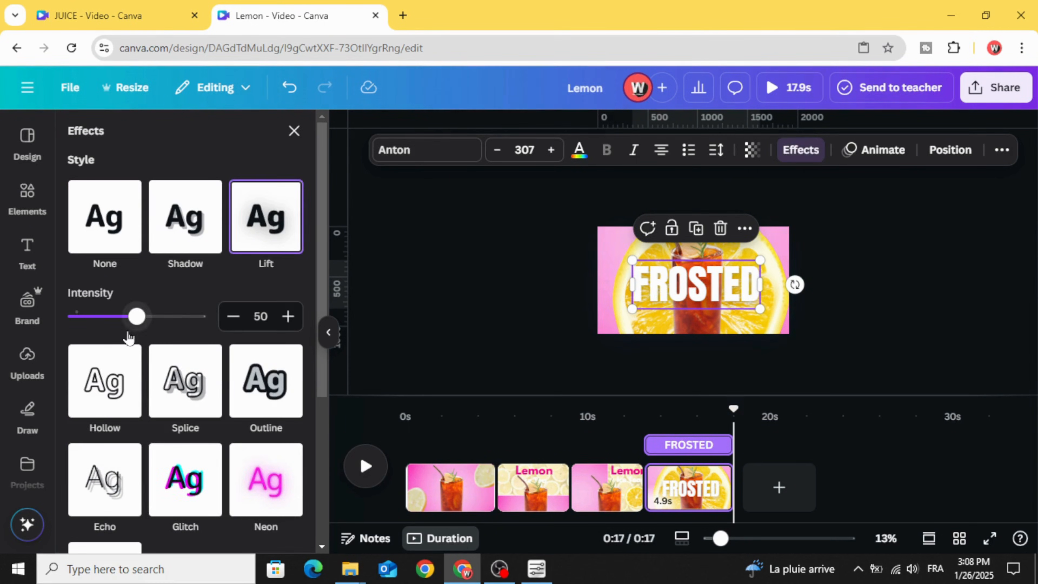
drag(135, 323, 201, 317)
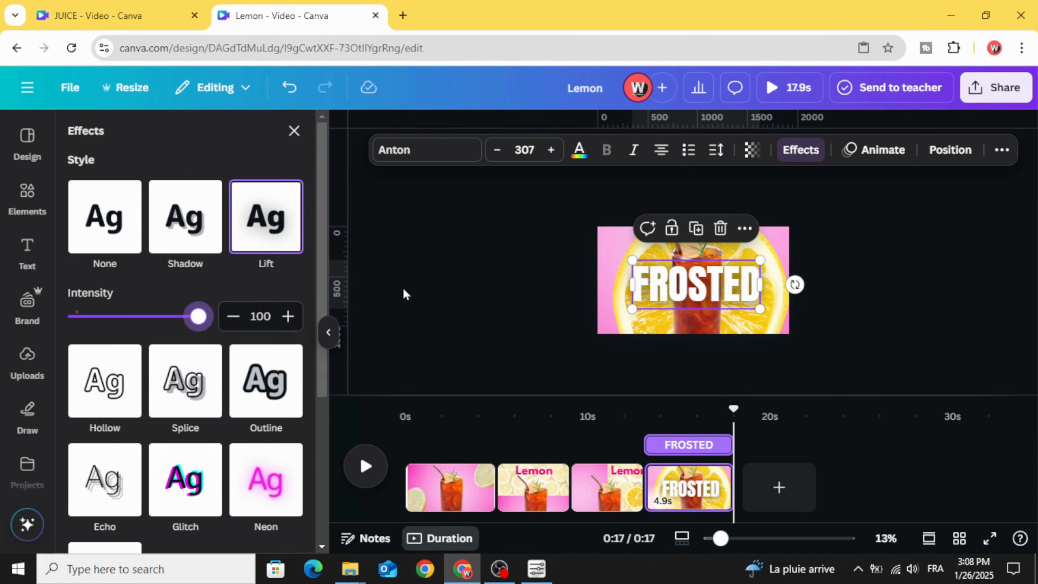
Italicize the "FROSTED" heading, move it slightly higher over the glass and tilt it so its right end rises
click(635, 154)
click(536, 292)
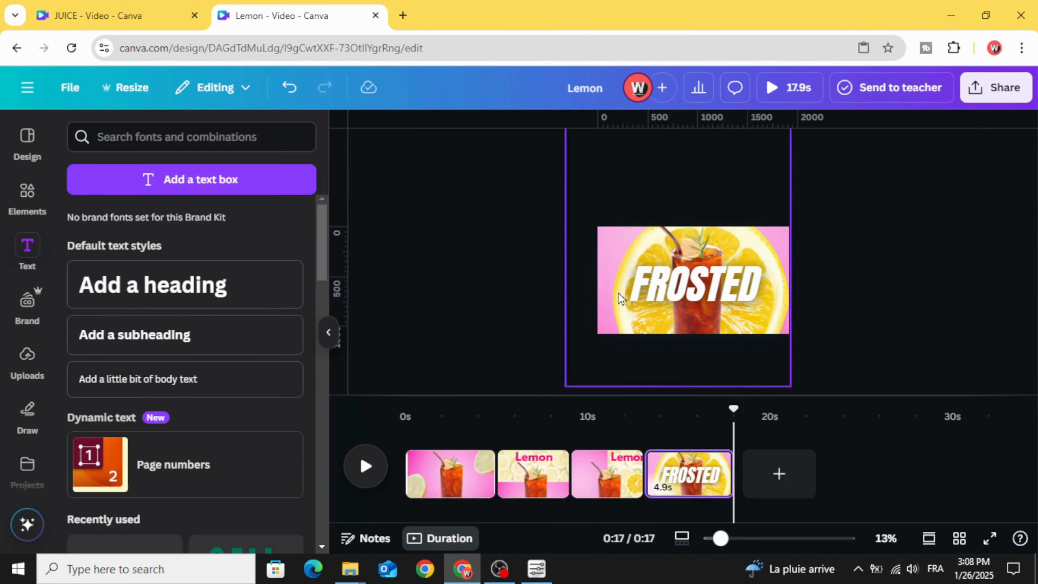
drag(666, 298, 664, 285)
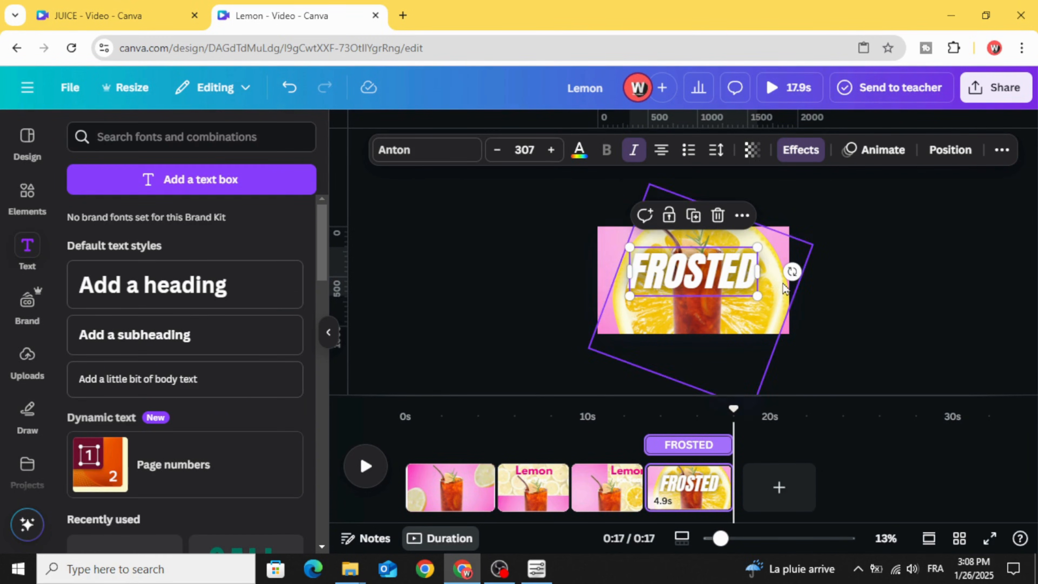
drag(792, 271, 800, 257)
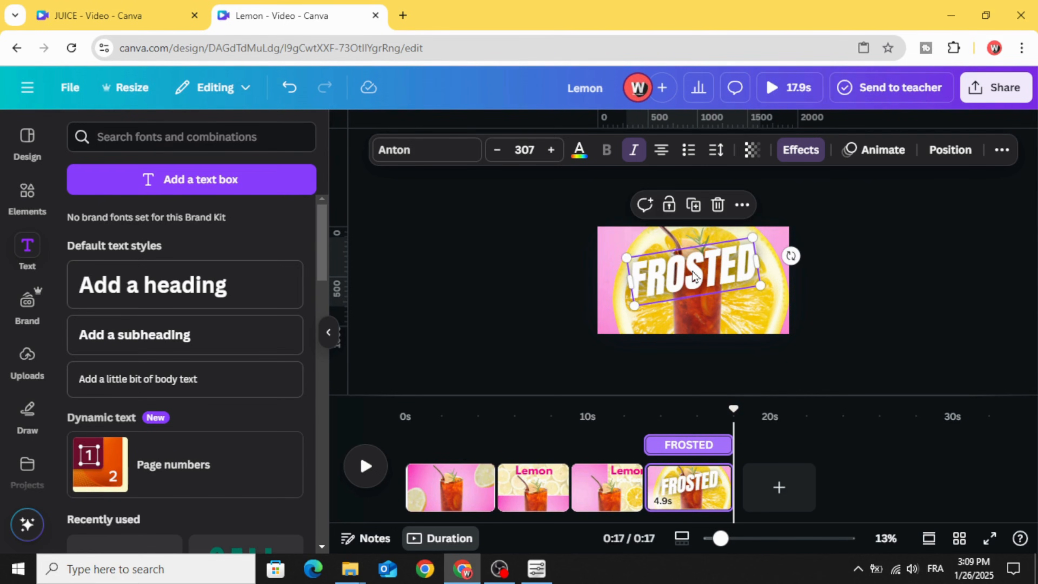
click(696, 280)
click(470, 274)
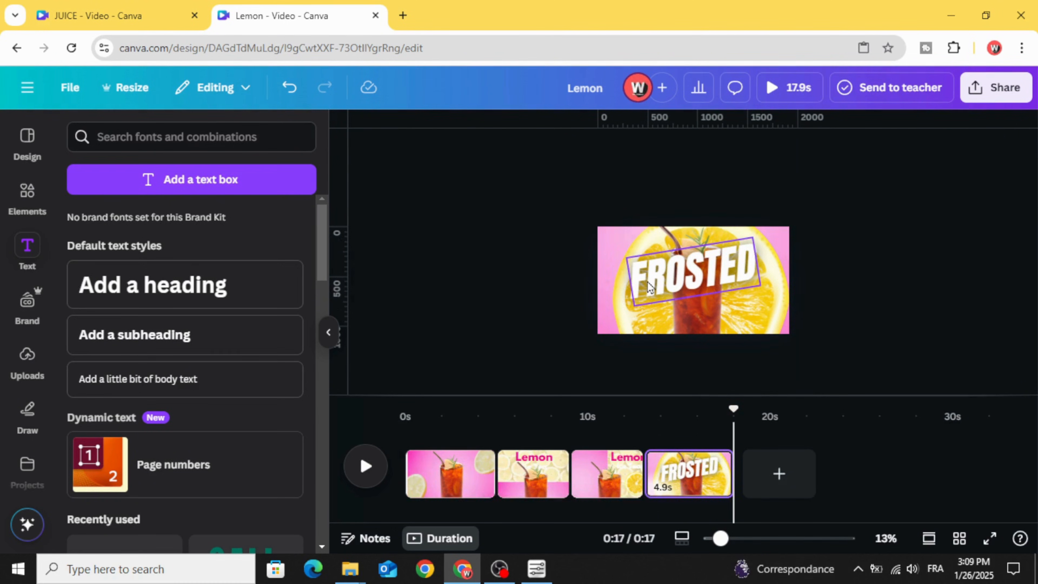
Duplicate the tilted "FROSTED" heading, place the copy below it and change its text to "LEMON"
click(674, 276)
click(693, 205)
drag(689, 282, 693, 325)
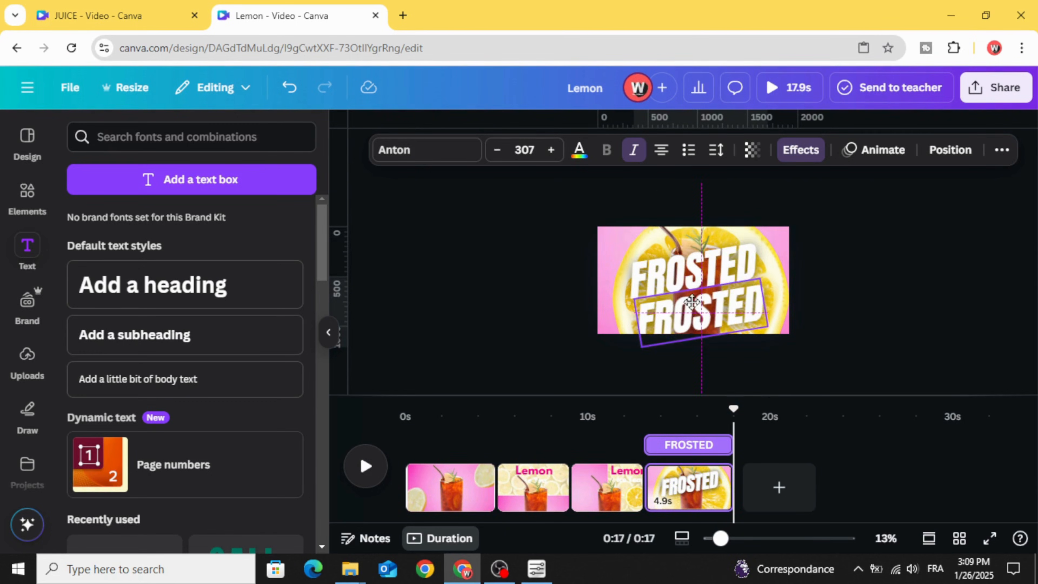
double_click(692, 321)
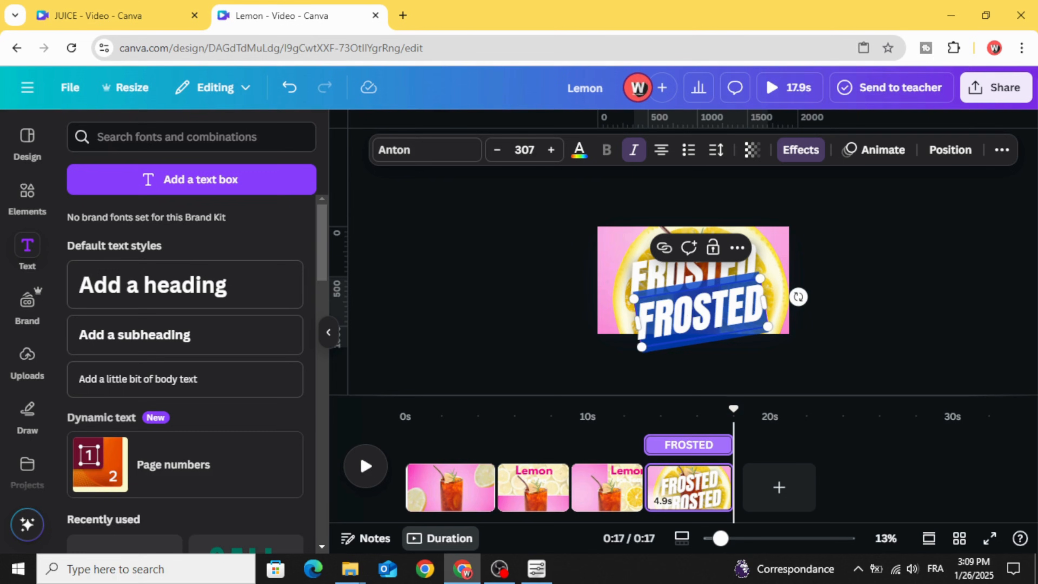
text(LEMO)
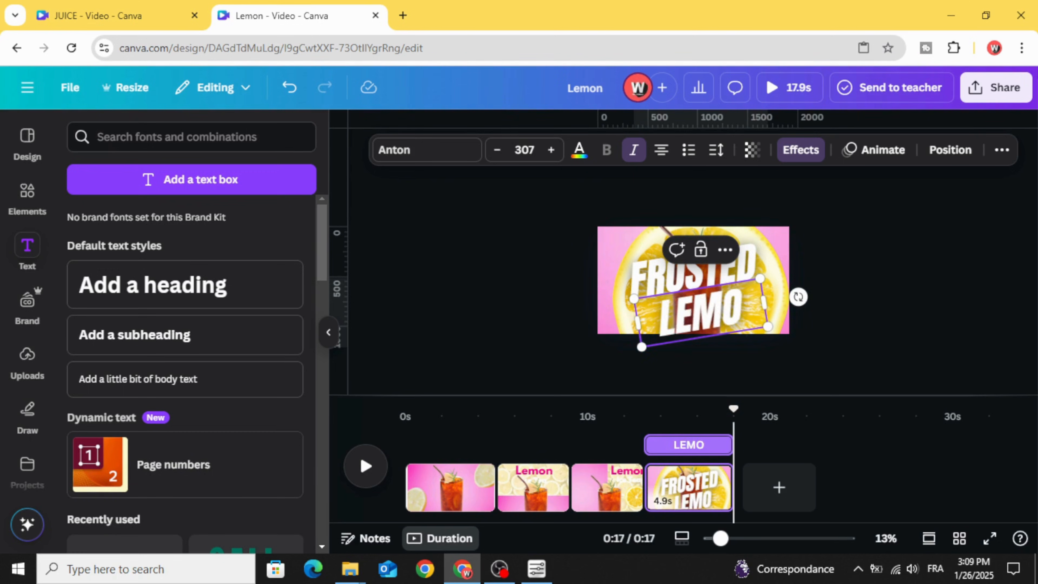
text(N)
click(469, 275)
Shrink the "LEMON" heading to font size 220 and place it centered just beneath "FROSTED"
click(665, 321)
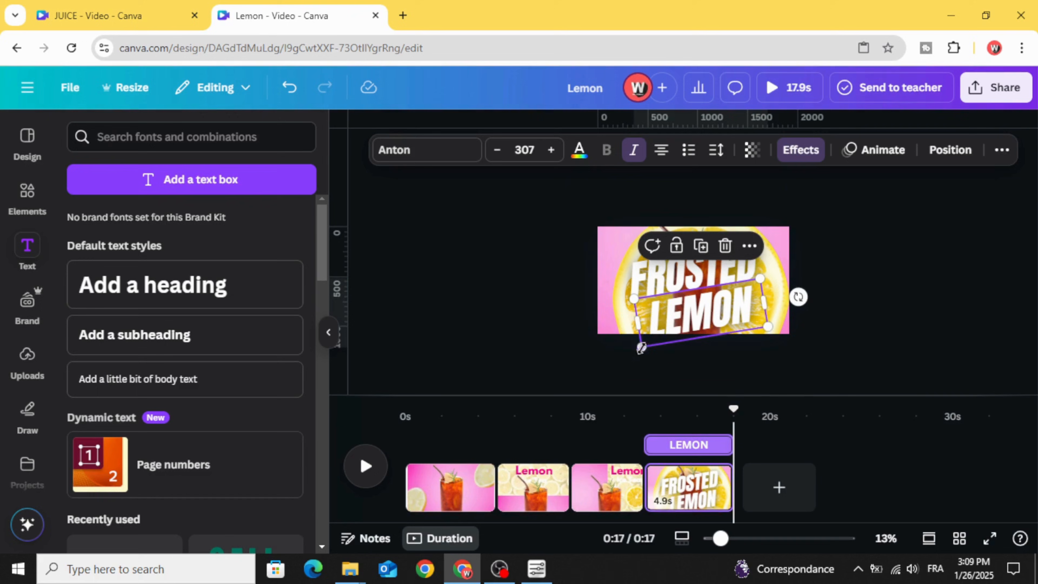
drag(639, 348, 690, 306)
click(522, 285)
click(698, 305)
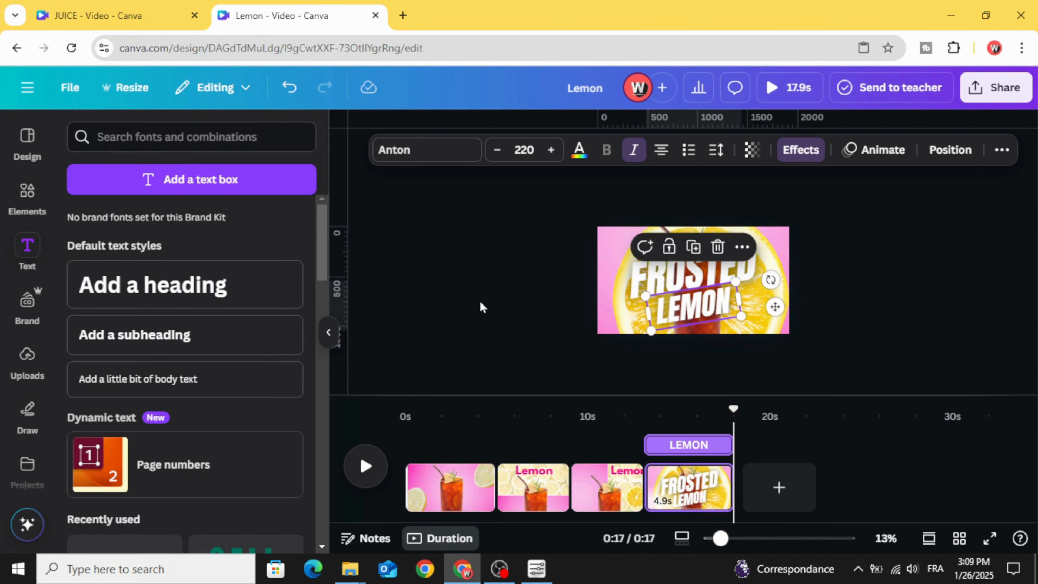
click(480, 304)
Duplicate the "FROSTED" heading, shift the copy toward the page's left edge and change its text to "F"
click(665, 278)
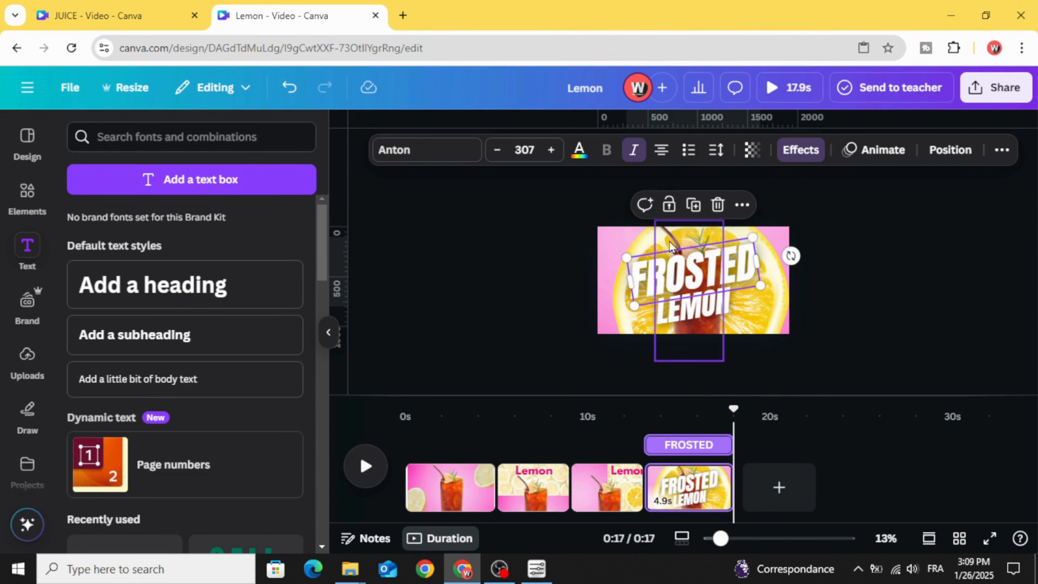
click(693, 205)
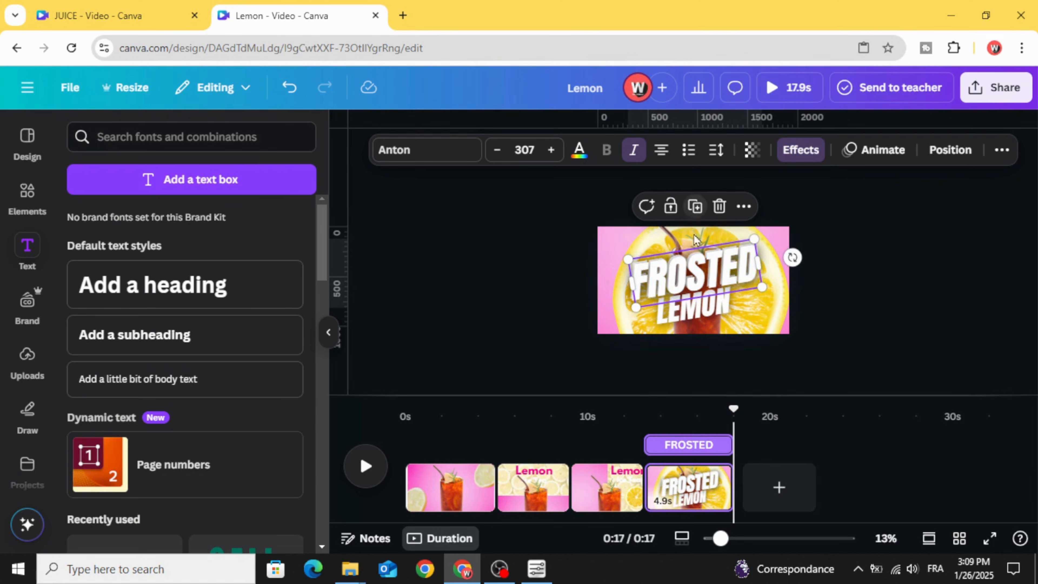
drag(698, 275, 661, 280)
double_click(633, 284)
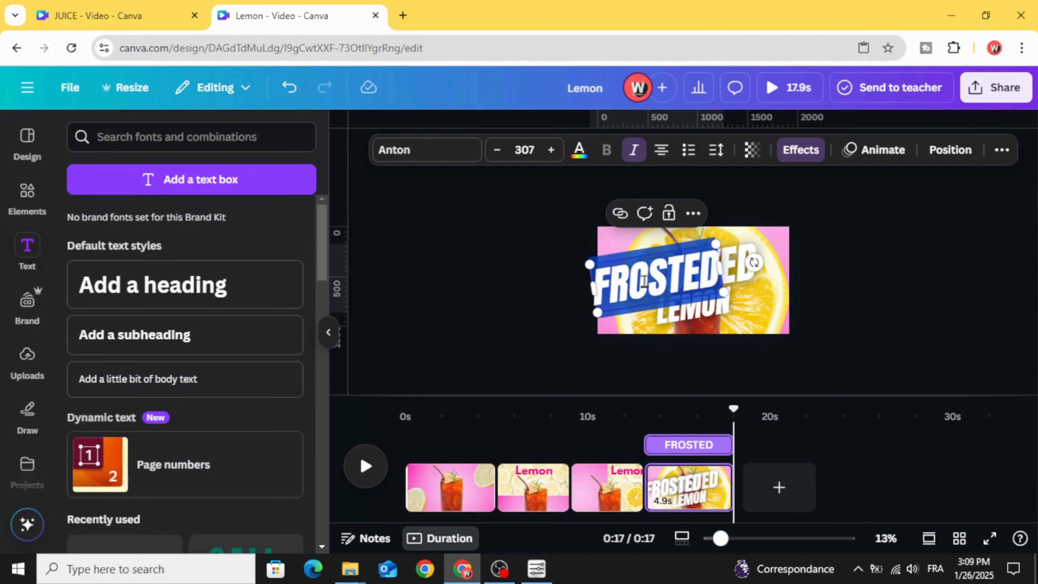
text(F)
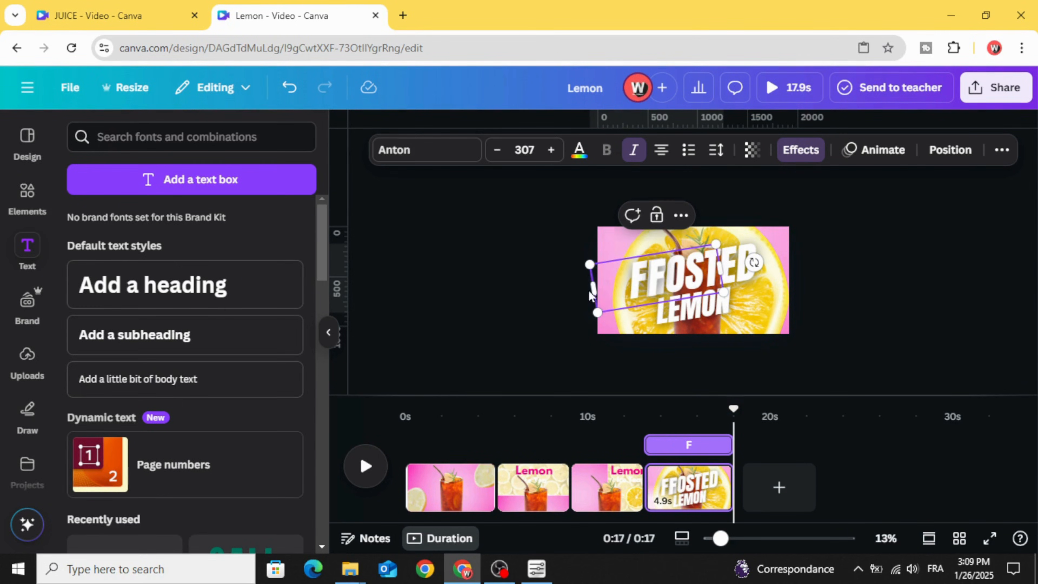
click(537, 297)
Move the separate "F" out of the way and delete the first letter of the original heading, leaving "ROSTED"
mouse_move(629, 293)
mouse_down()
mouse_move(595, 260)
mouse_move(632, 282)
mouse_up()
click(645, 280)
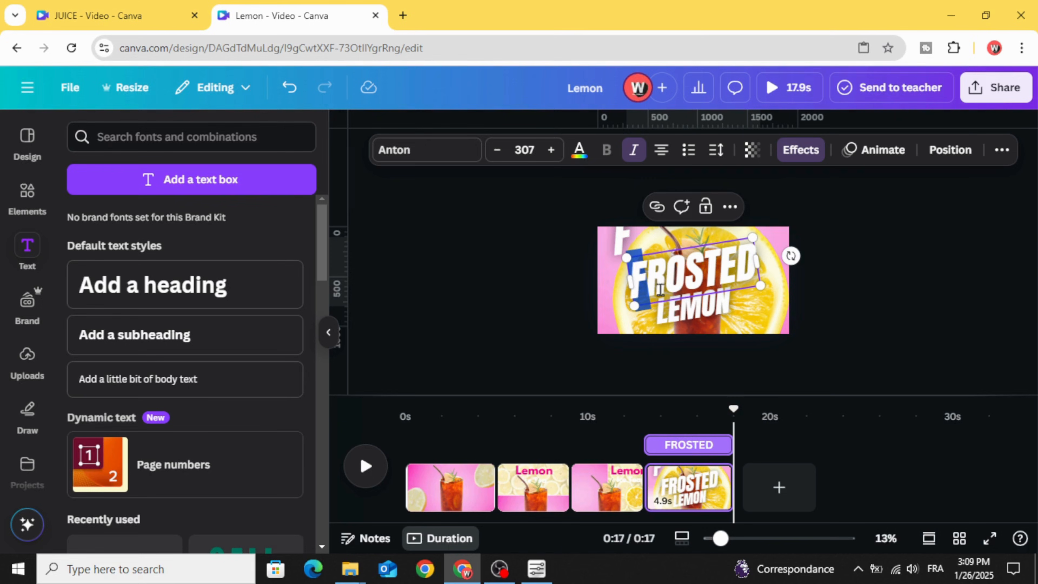
key(BackSpace)
key(Escape)
key(Escape)
Reposition the "ROSTED" heading above "LEMON" and bring the separate "F" in front of it
click(668, 282)
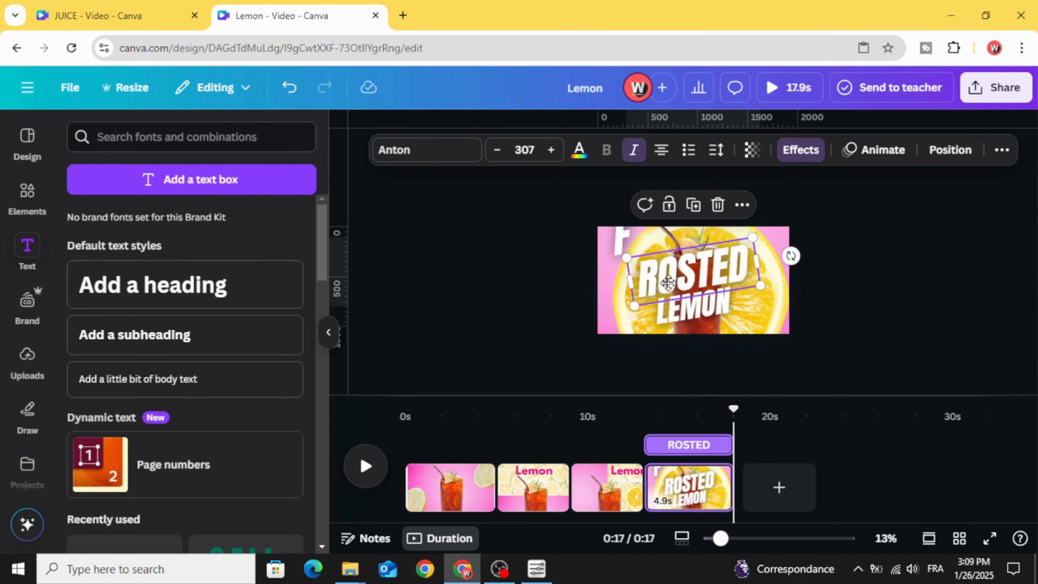
drag(667, 282, 675, 278)
click(559, 292)
drag(610, 258, 574, 285)
click(512, 301)
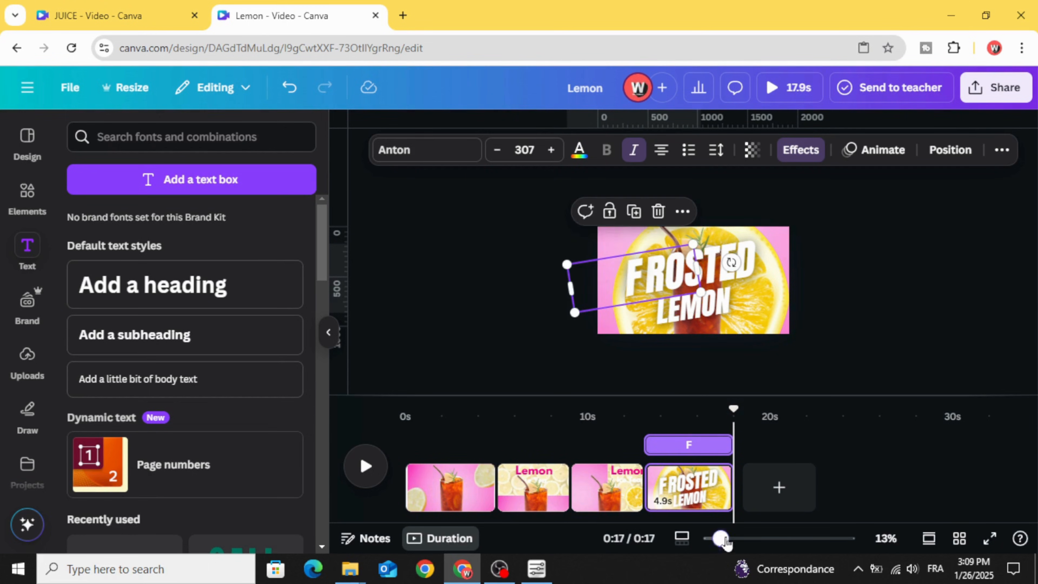
Narrow the text box of the "F" and align the letter tightly against "ROSTED" so they read as one word
drag(722, 539, 765, 539)
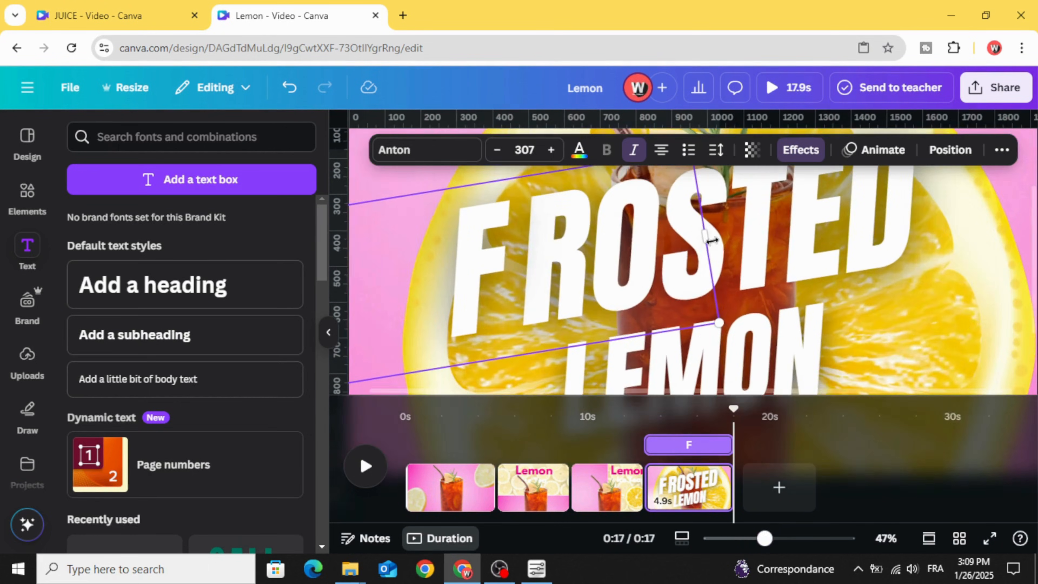
drag(712, 241, 542, 264)
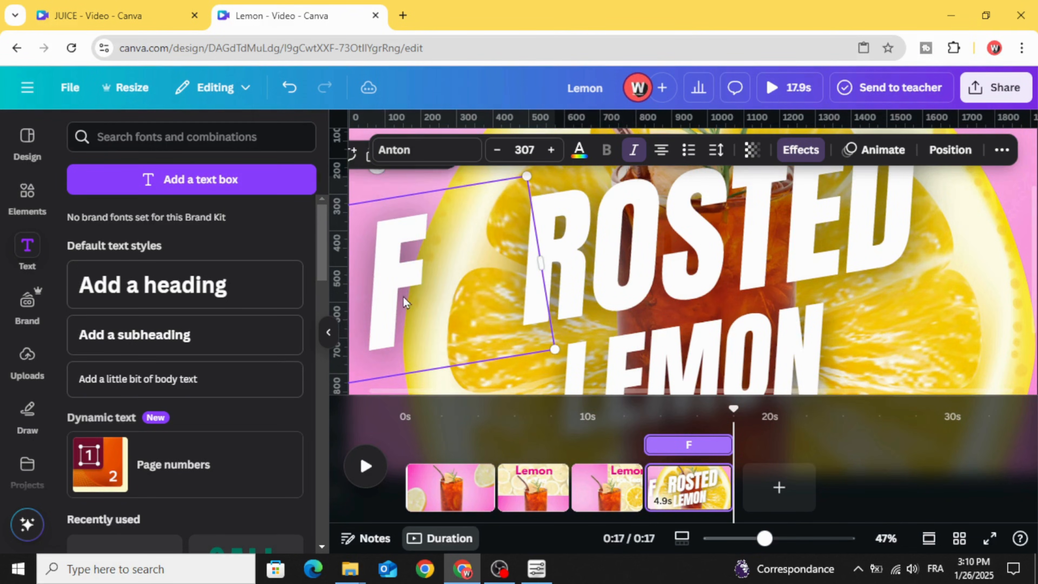
drag(403, 303, 495, 277)
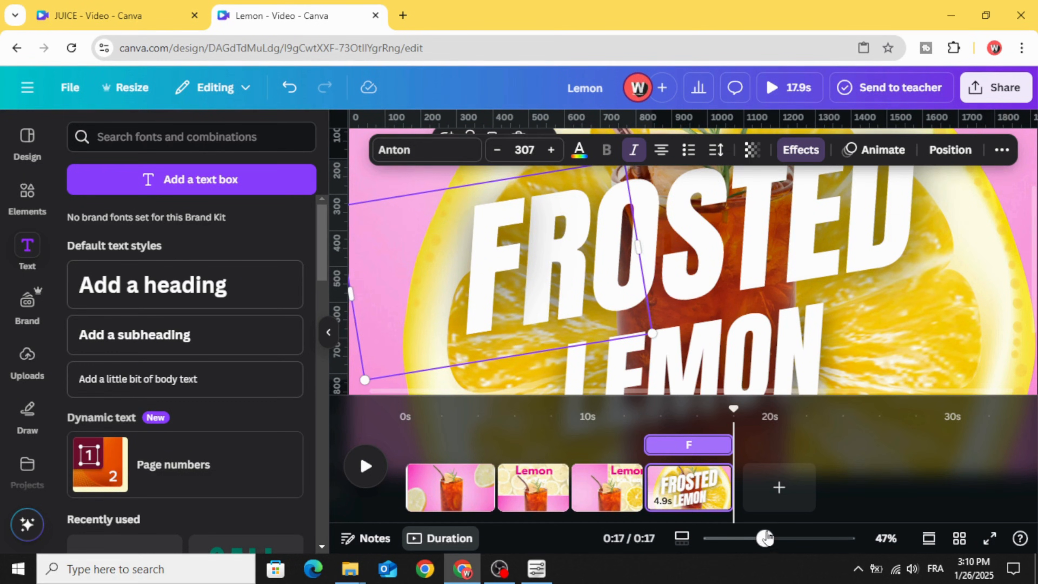
drag(765, 538, 733, 538)
click(449, 303)
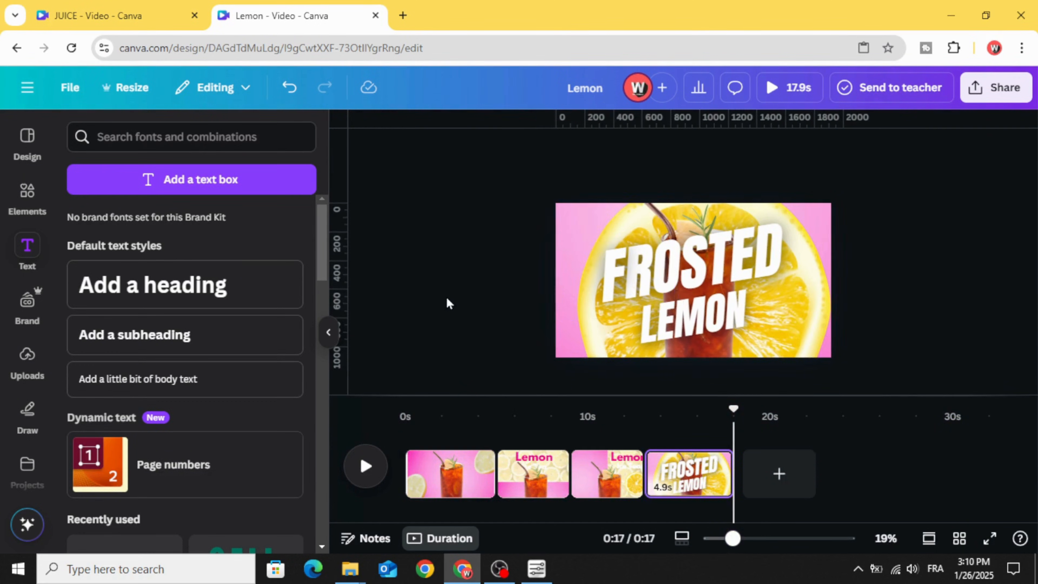
Apply the Bounce text animation to the "ROSTED" heading
click(724, 229)
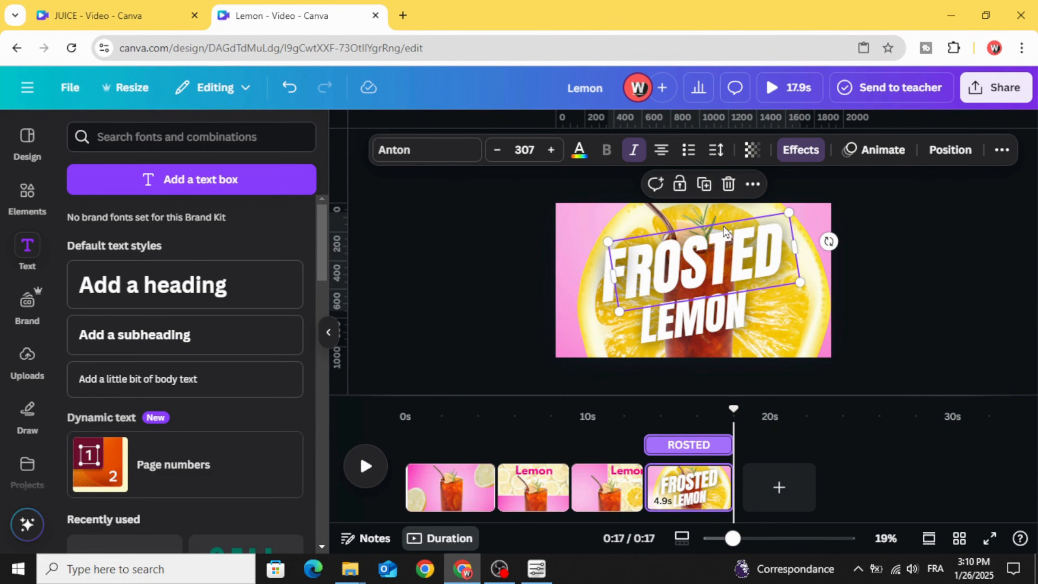
click(883, 150)
scroll(250, 342, down, 1)
scroll(254, 352, down, 5)
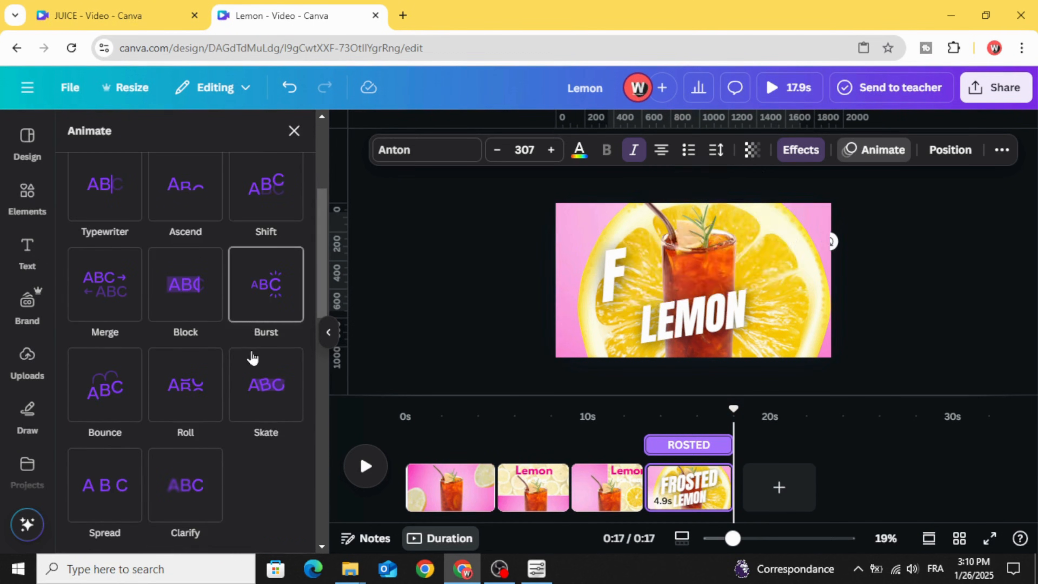
scroll(262, 446, down, 2)
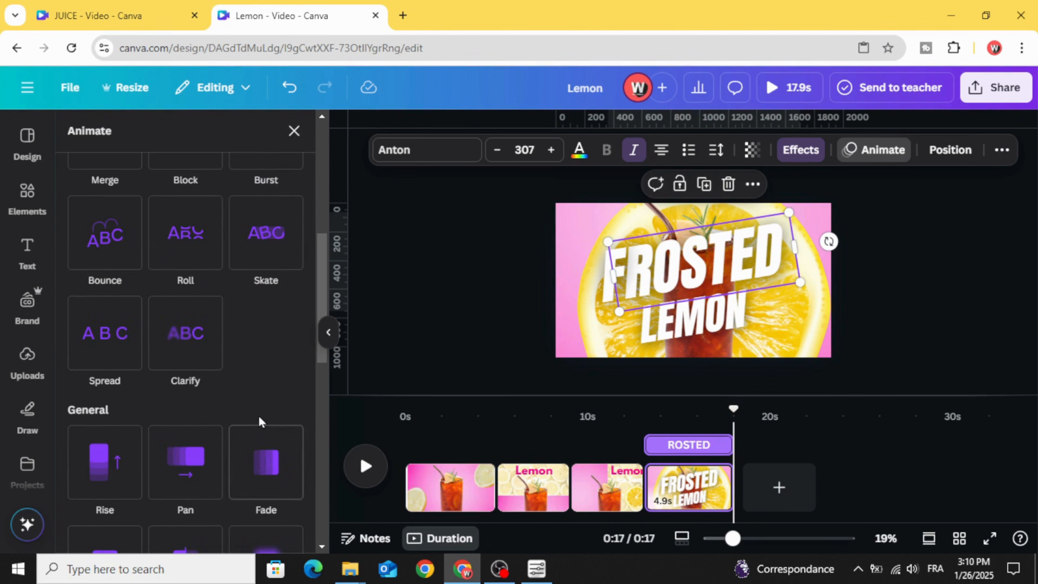
click(111, 243)
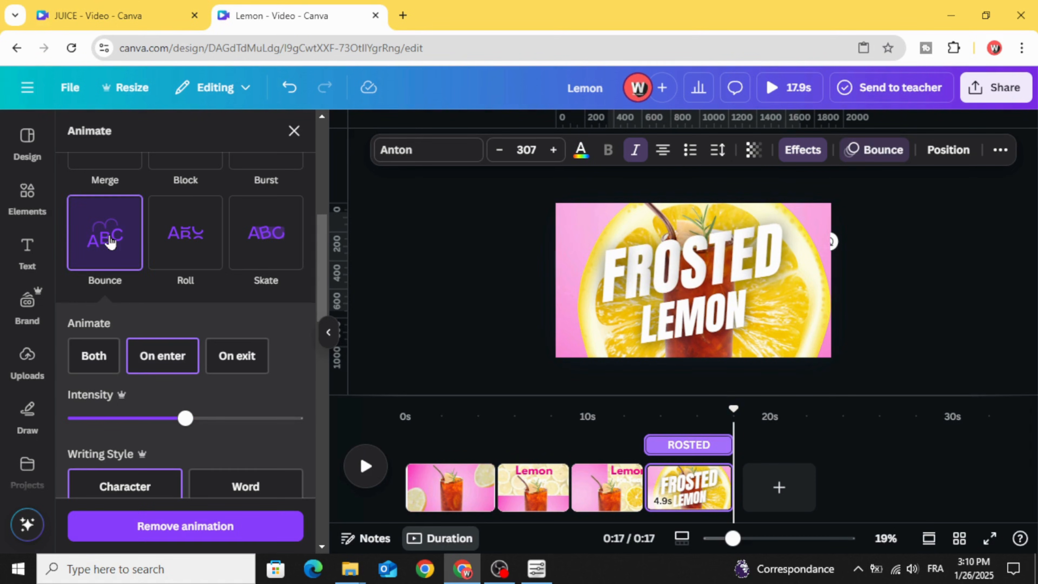
Apply the Stomp animation to the separate "F" letter
click(609, 278)
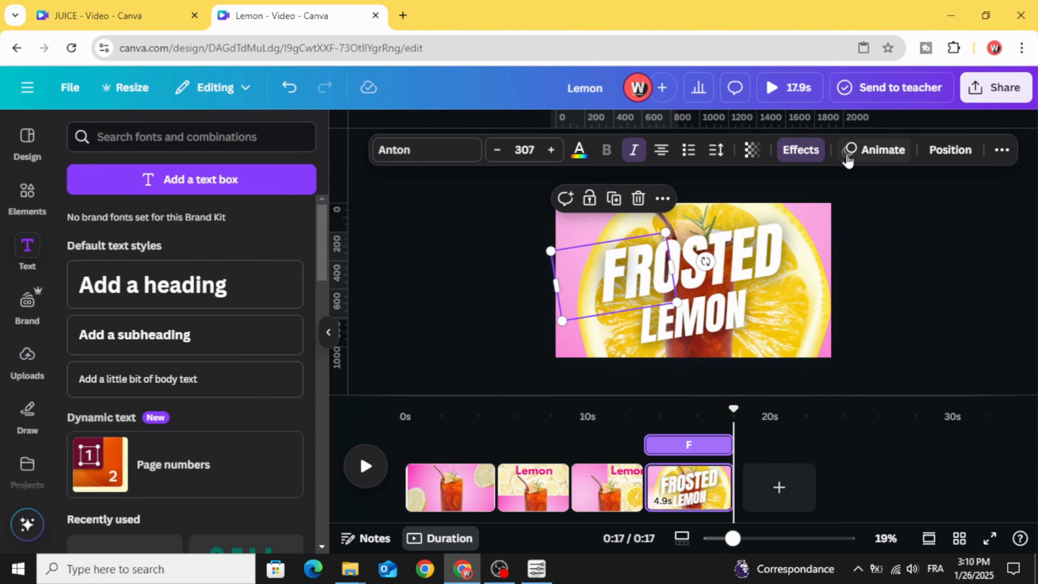
click(874, 149)
scroll(223, 372, down, 5)
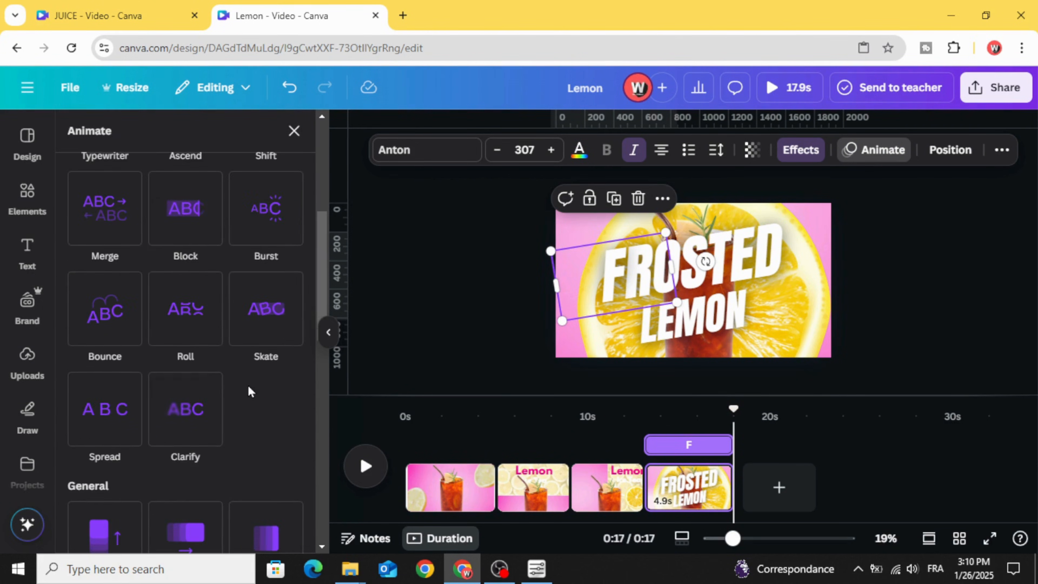
scroll(247, 385, down, 7)
scroll(272, 311, down, 7)
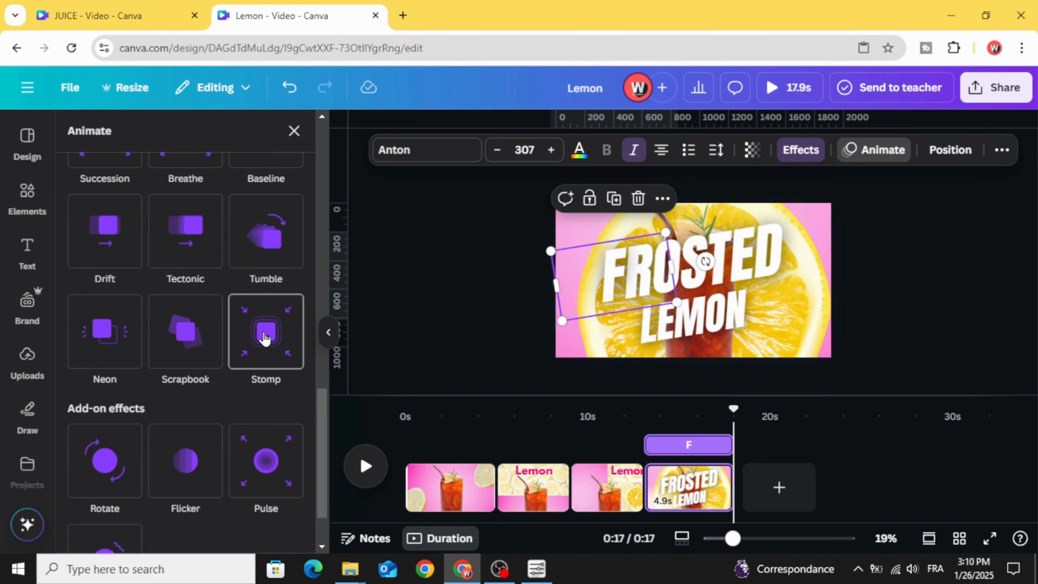
click(265, 338)
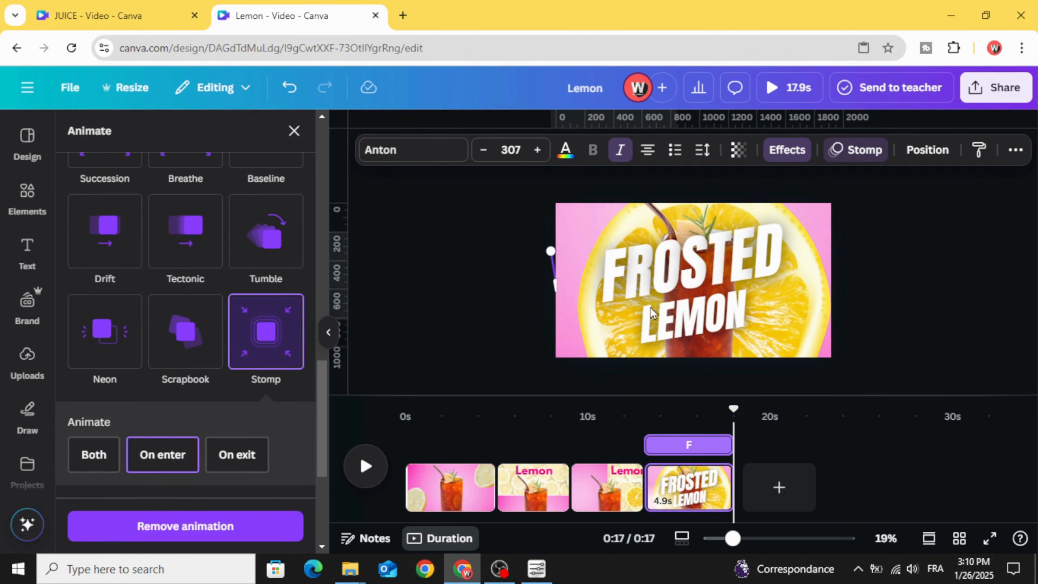
Apply the Block text animation to the "LEMON" heading on the last page
click(676, 326)
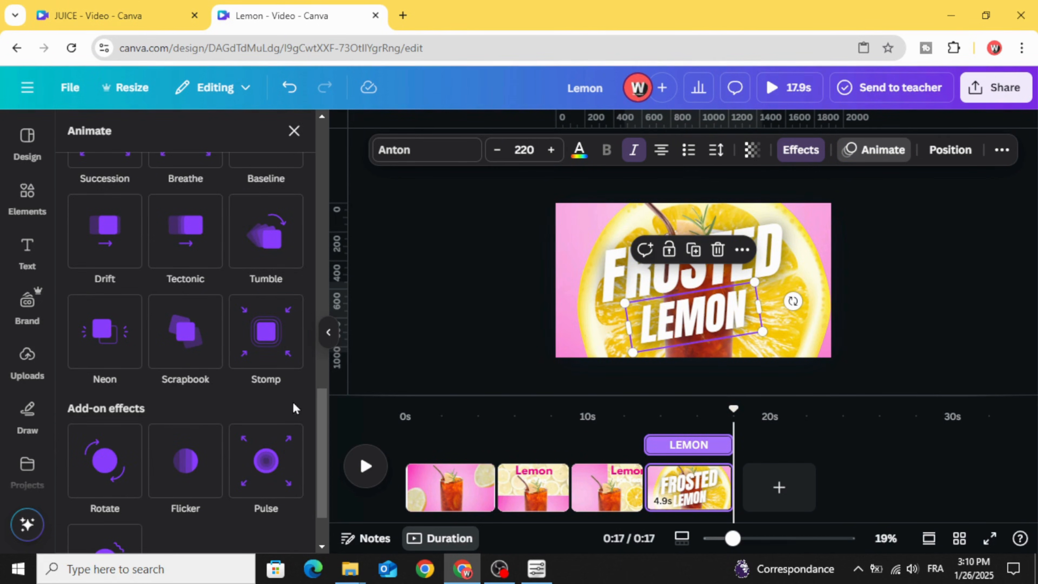
scroll(278, 409, up, 4)
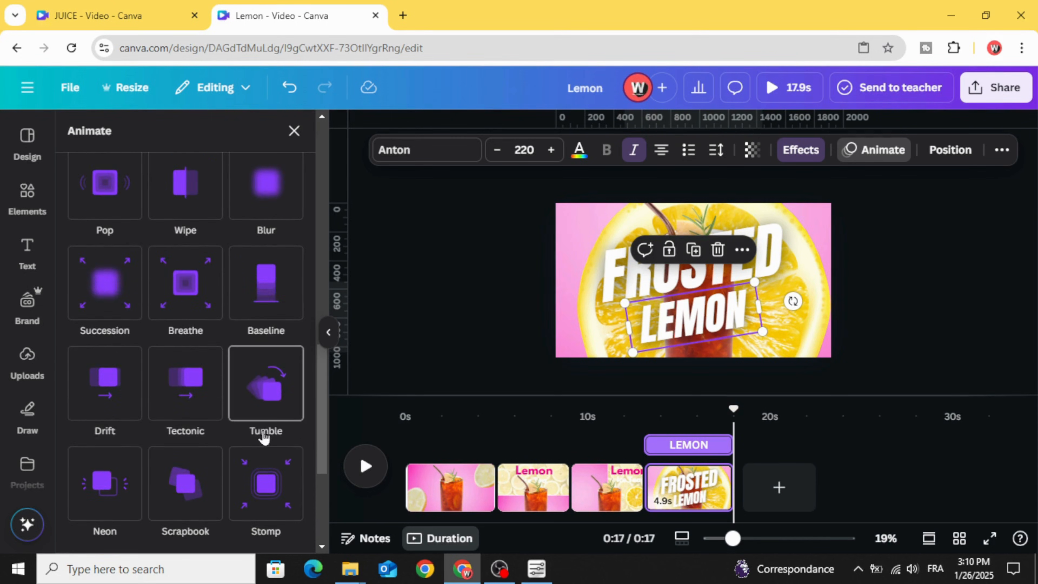
scroll(234, 466, up, 3)
scroll(195, 407, down, 5)
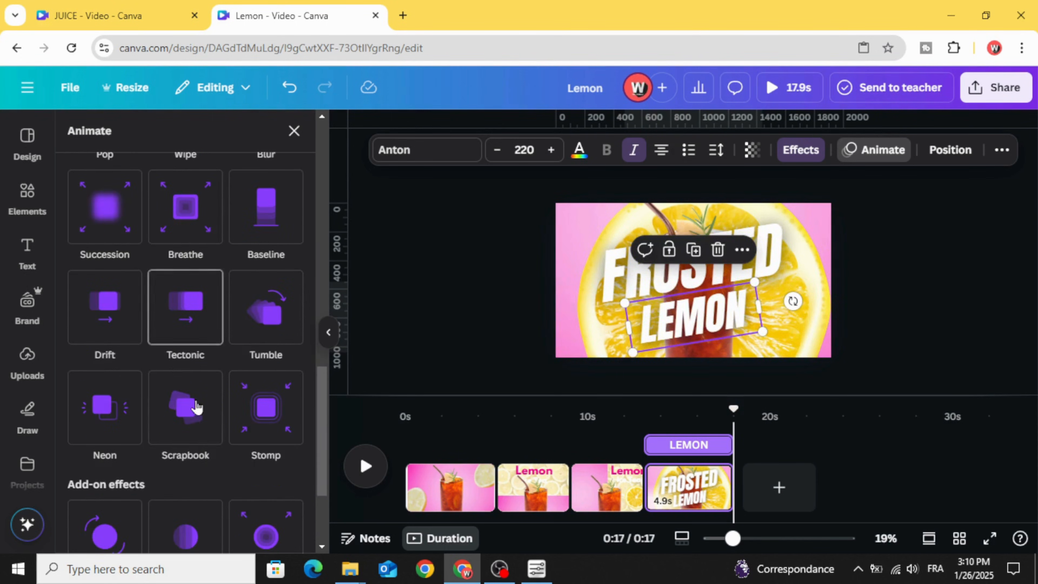
scroll(191, 360, down, 3)
scroll(191, 405, up, 2)
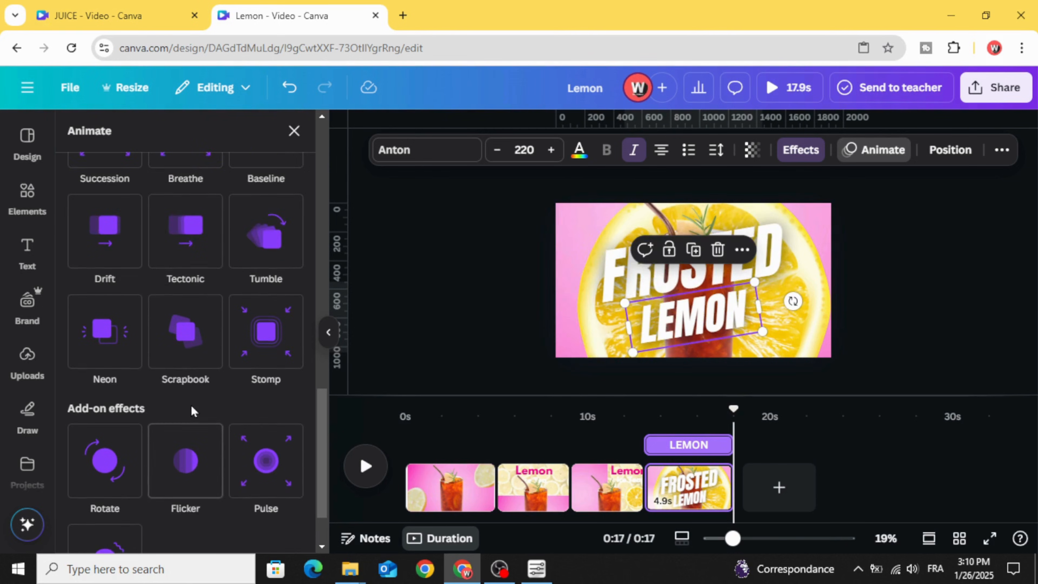
scroll(191, 405, up, 3)
scroll(191, 405, up, 5)
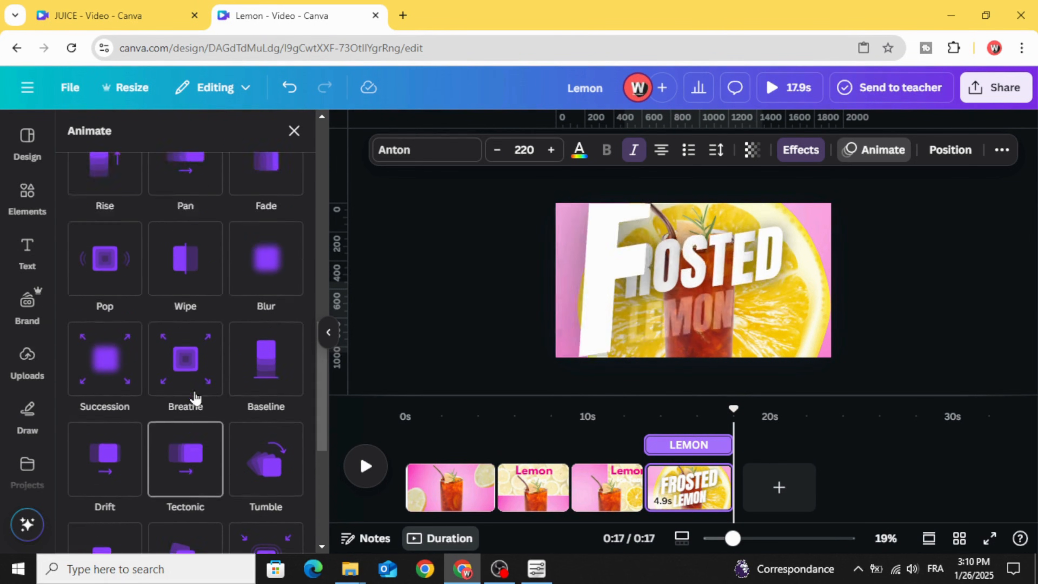
scroll(196, 397, up, 3)
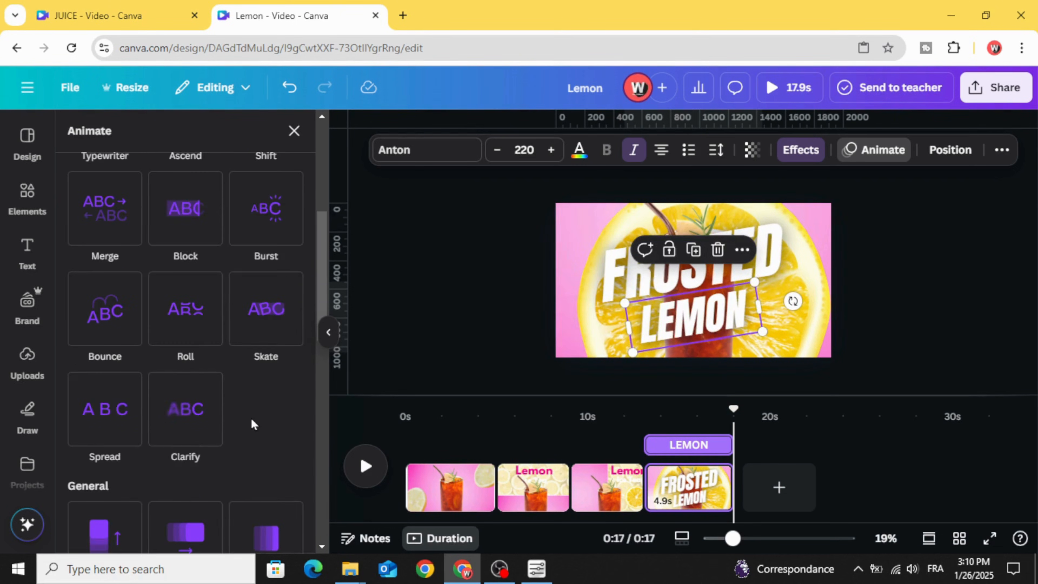
scroll(246, 417, up, 2)
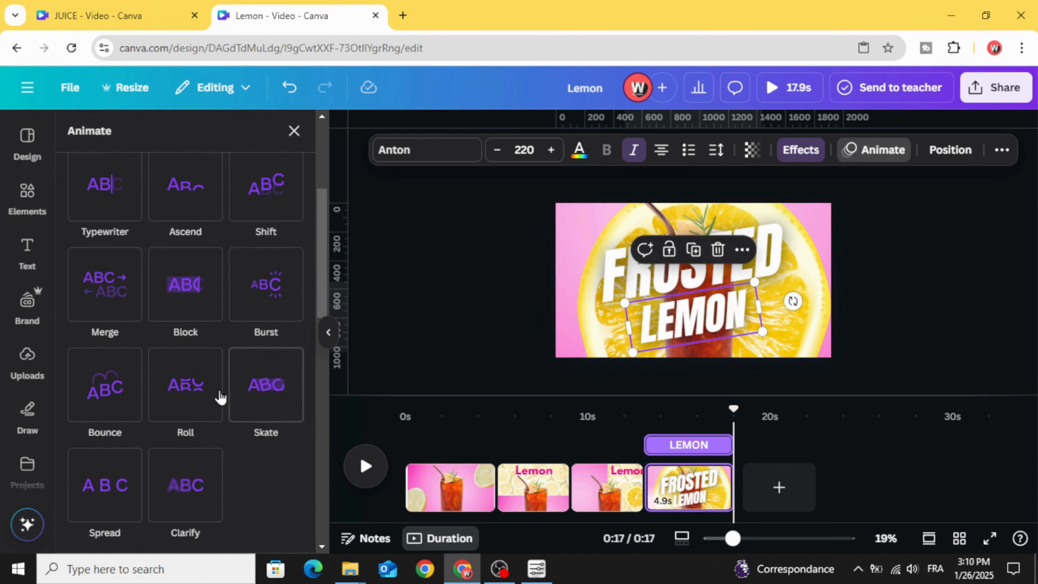
click(179, 302)
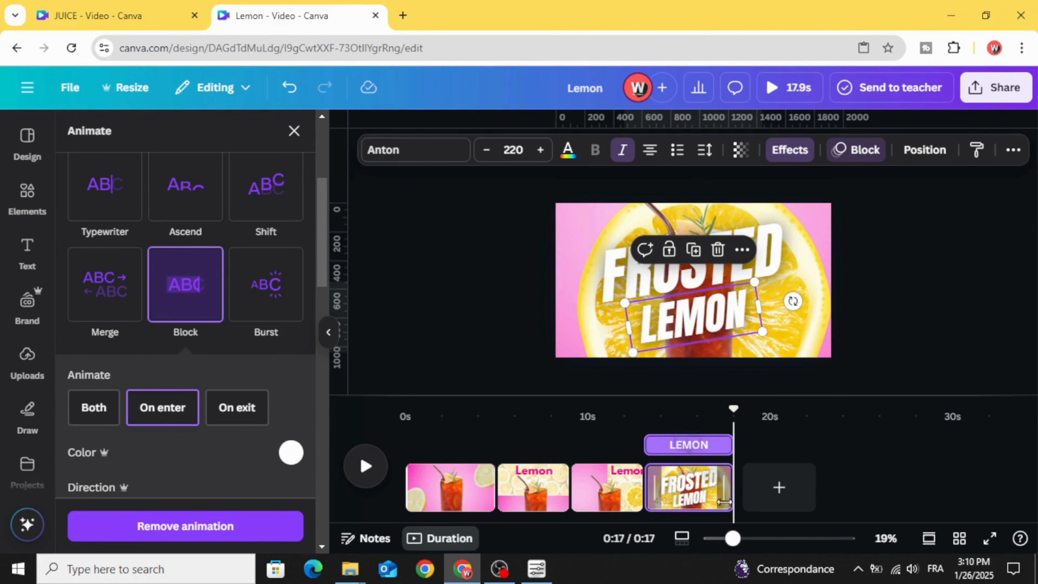
click(523, 290)
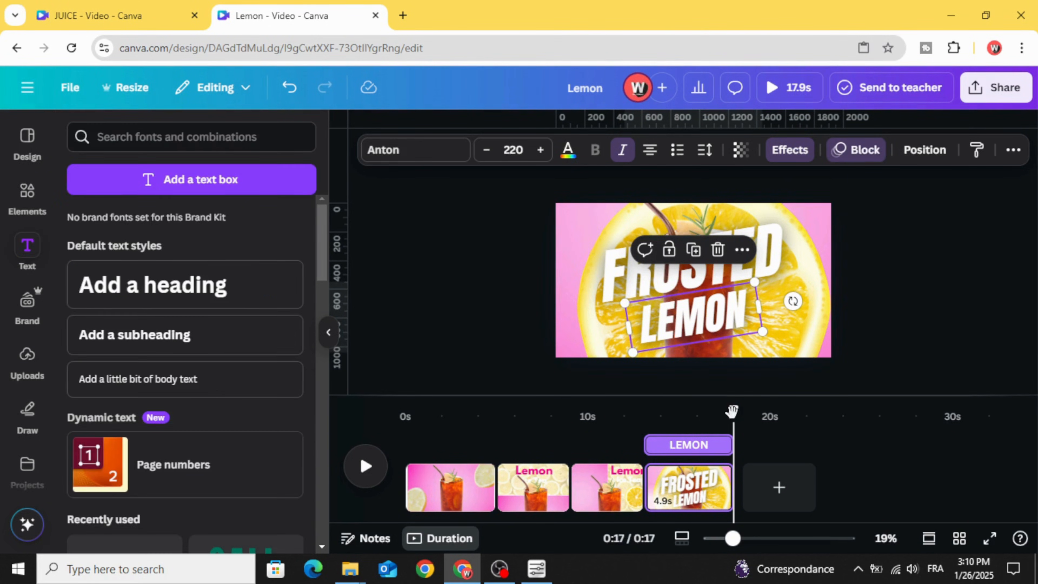
click(531, 301)
Stagger the text start times on the last page so "F" enters first, "ROSTED" second and "LEMON" last, and check the result
click(607, 287)
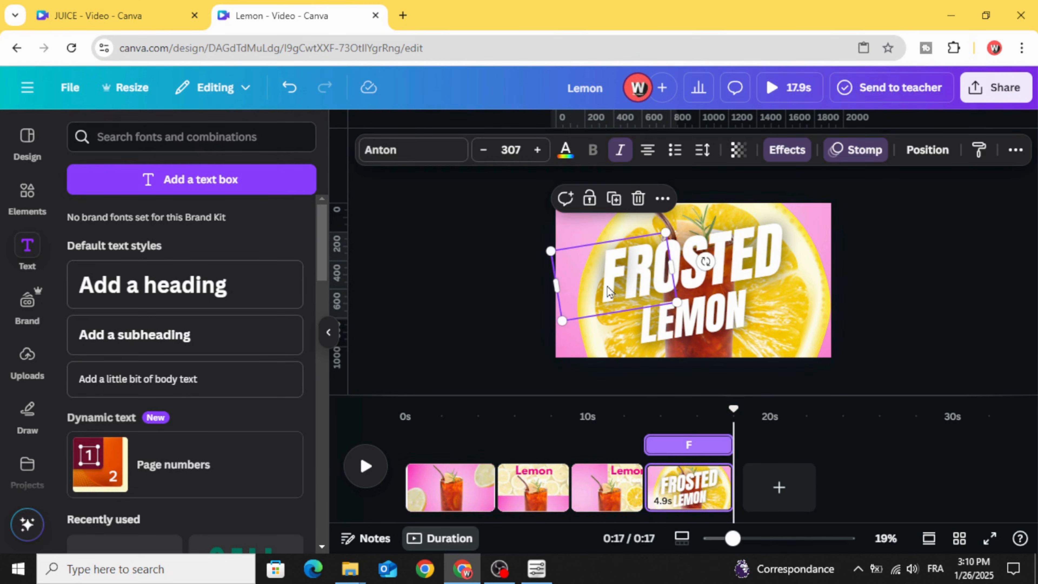
drag(646, 444, 653, 444)
click(727, 268)
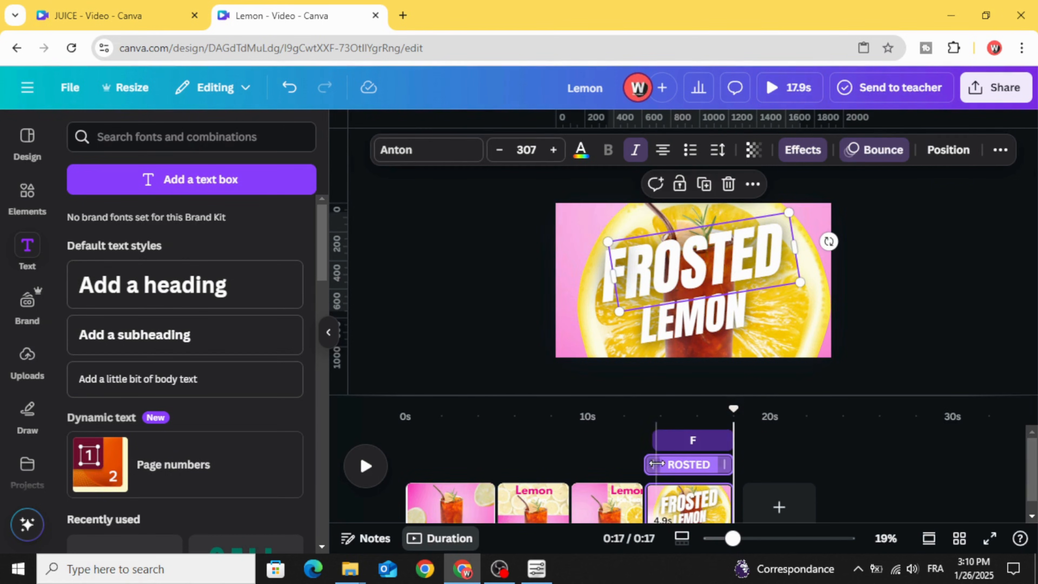
drag(654, 467, 667, 467)
click(697, 333)
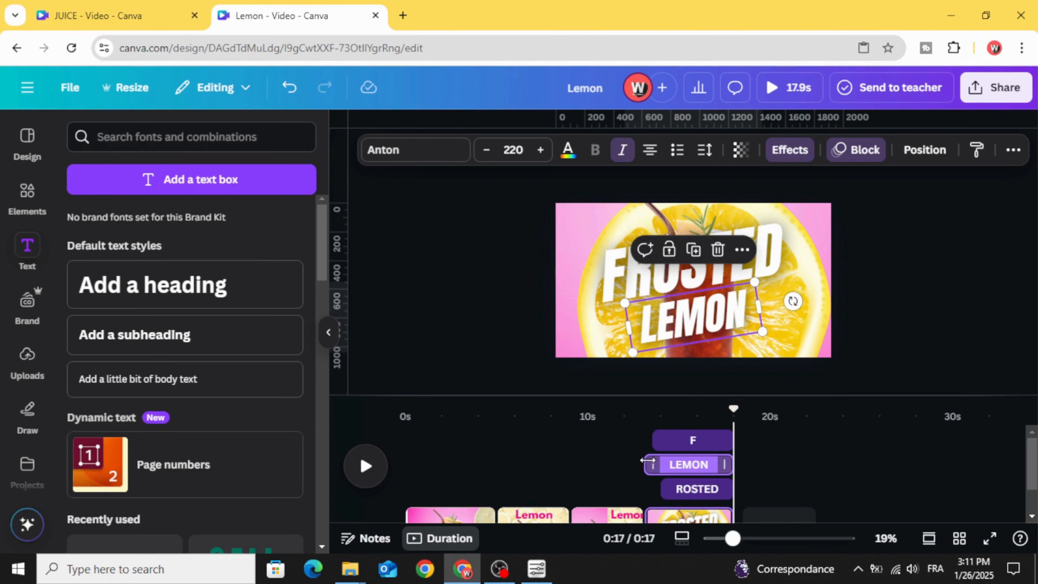
drag(648, 464, 675, 462)
drag(732, 409, 695, 409)
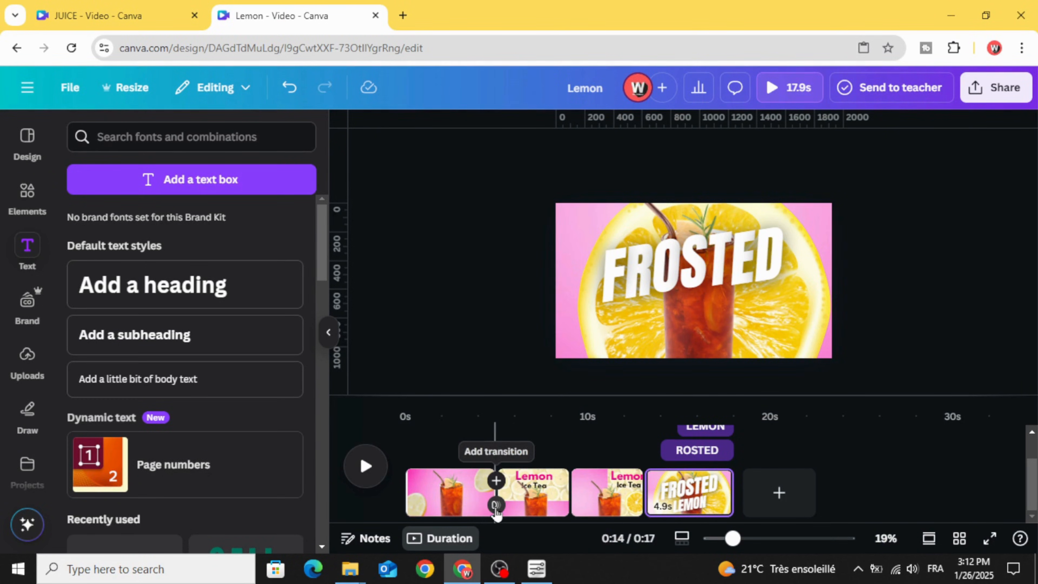
Add a 1.7-second Match & Move transition after the first page and apply it between all pages
click(496, 507)
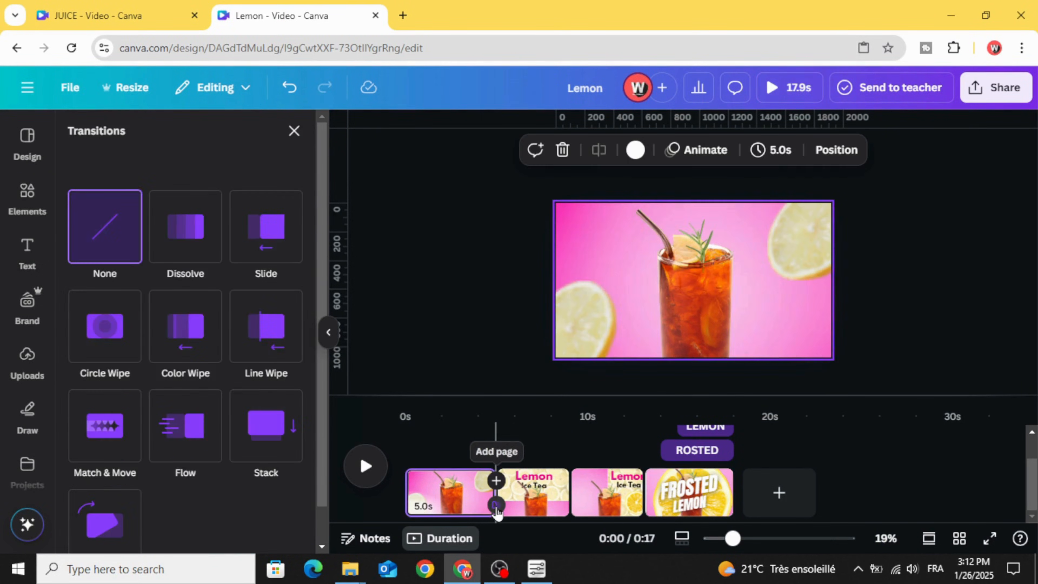
click(113, 442)
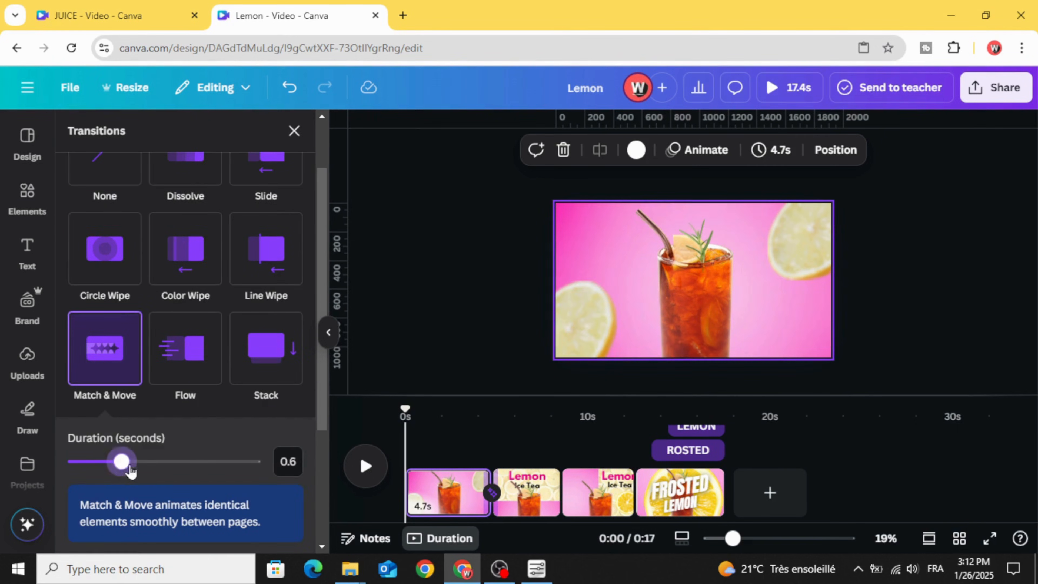
drag(131, 471, 223, 473)
scroll(164, 499, down, 5)
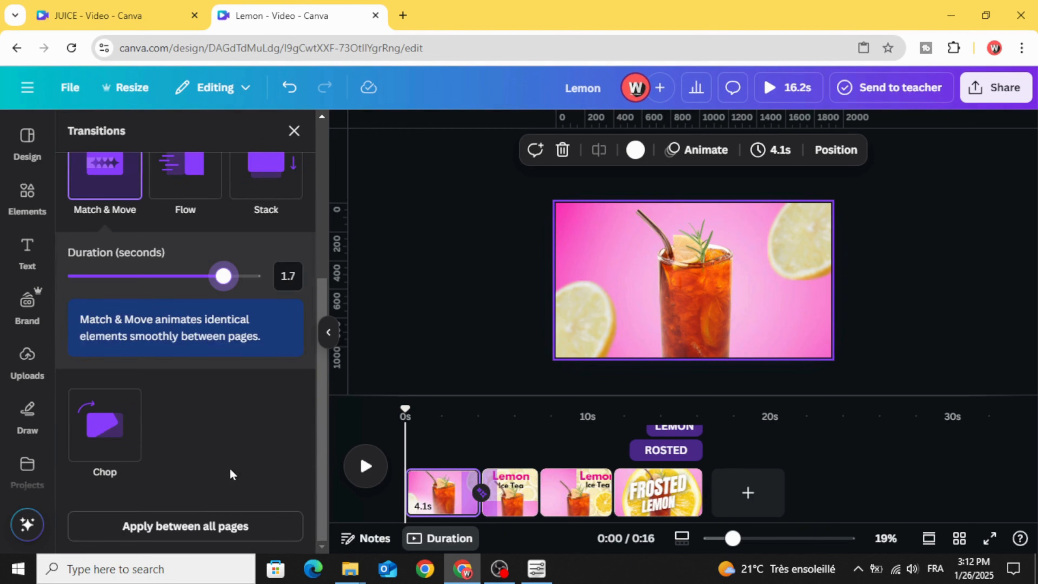
click(257, 530)
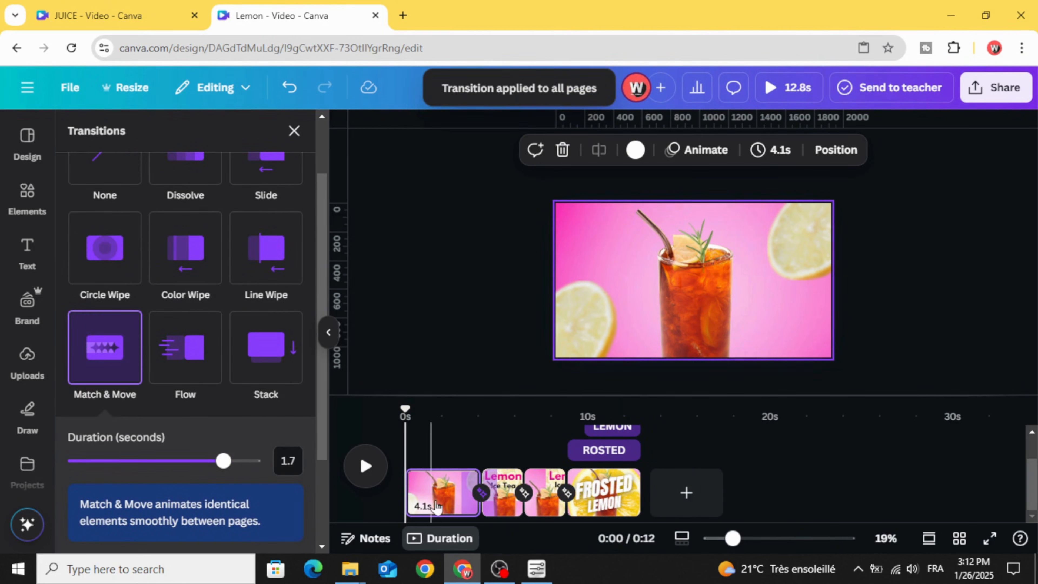
Set the page duration to 2.1 s for all four pages and return the playhead to the start of the video
click(437, 493)
click(780, 151)
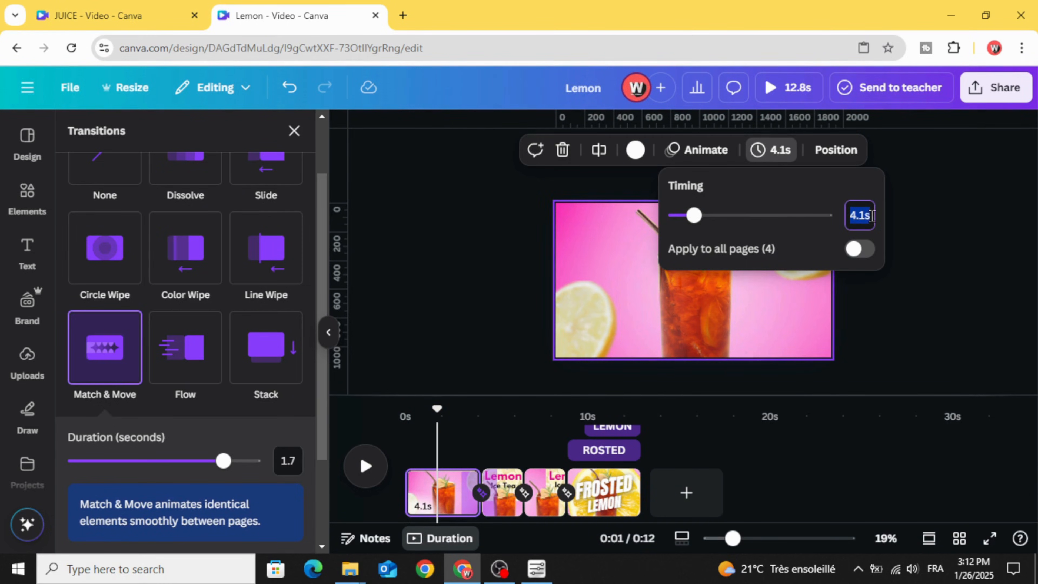
text(2)
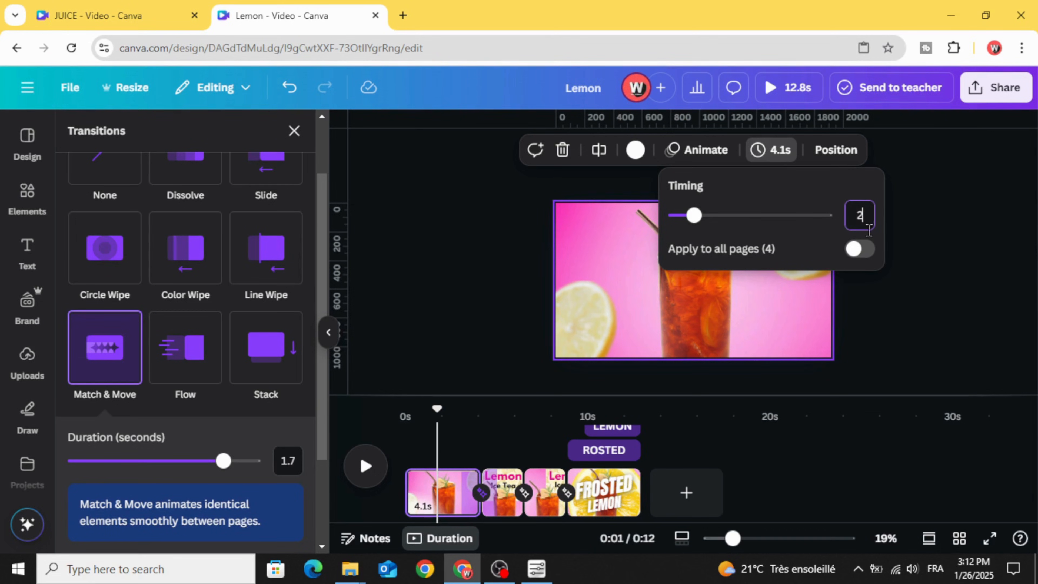
click(858, 256)
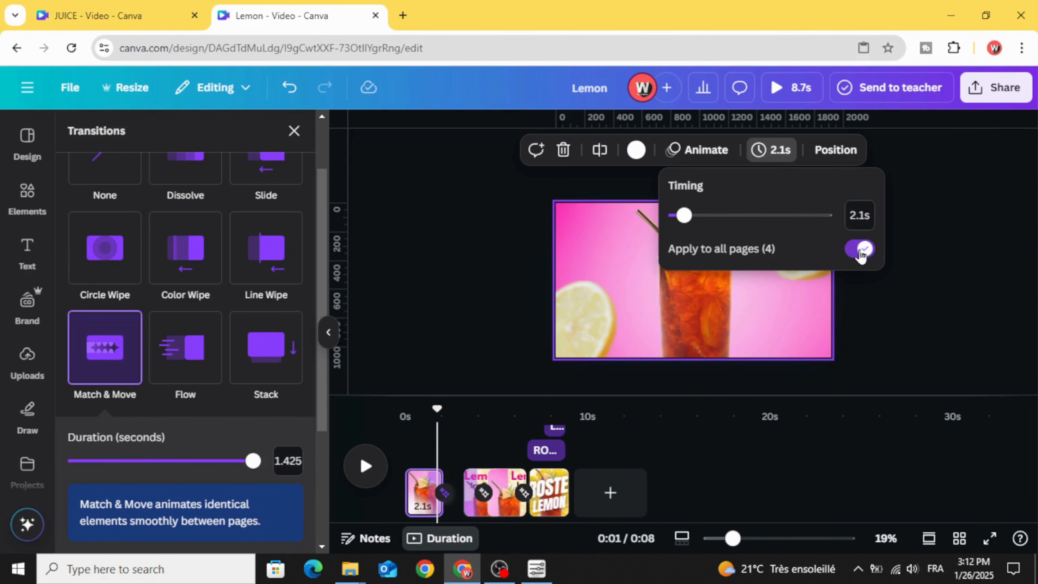
drag(434, 409, 400, 415)
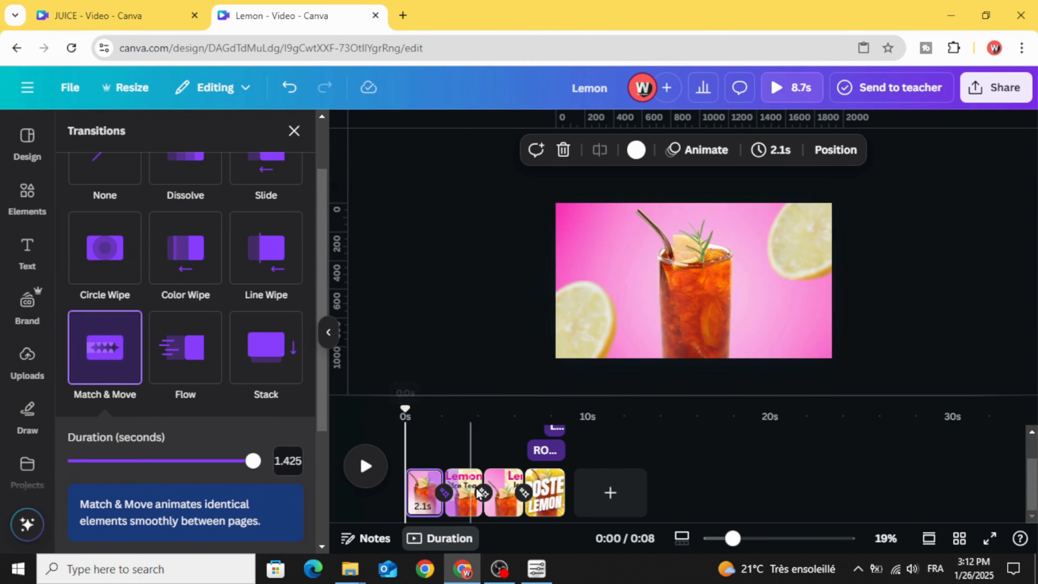